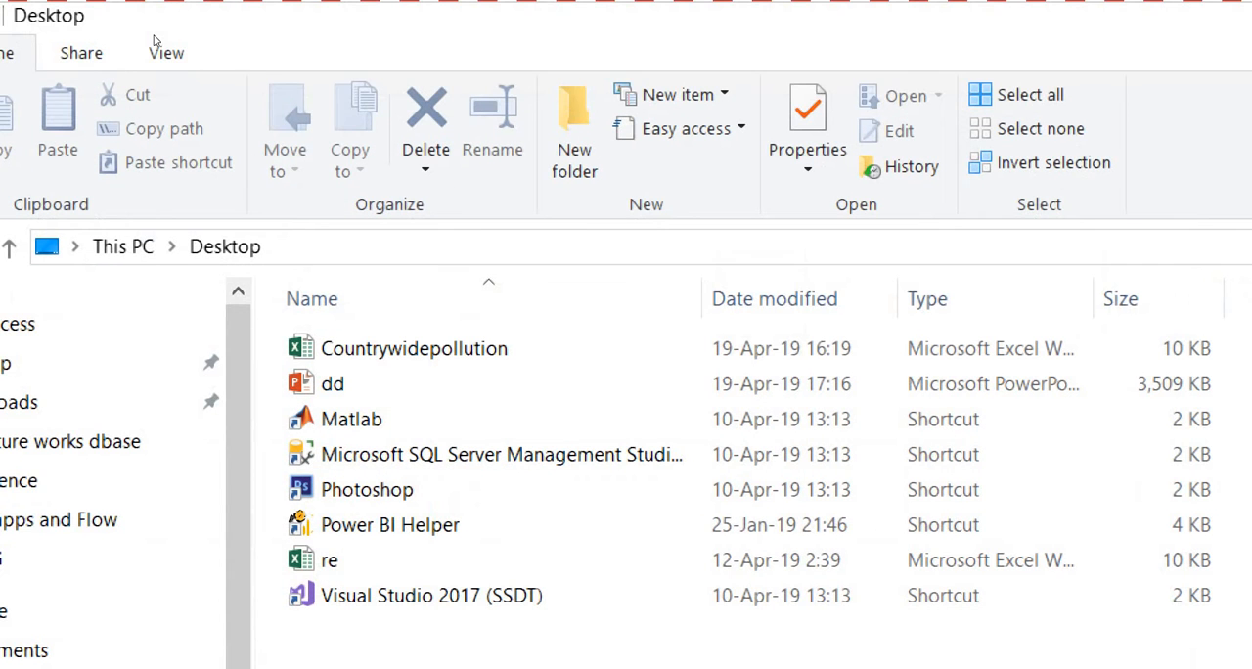
Switch from the desktop folder to Power BI in the browser and open the Get Data page.
key("super+minus")
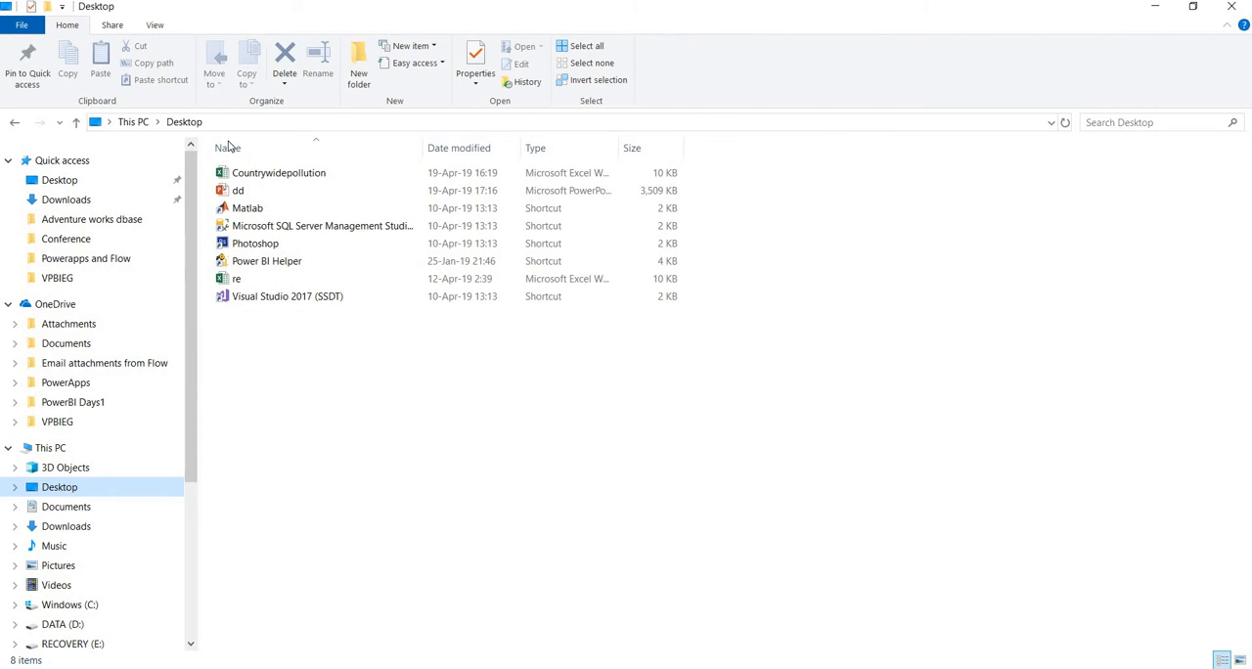
key("alt+Tab")
key("alt+Tab")
key("alt+Tab")
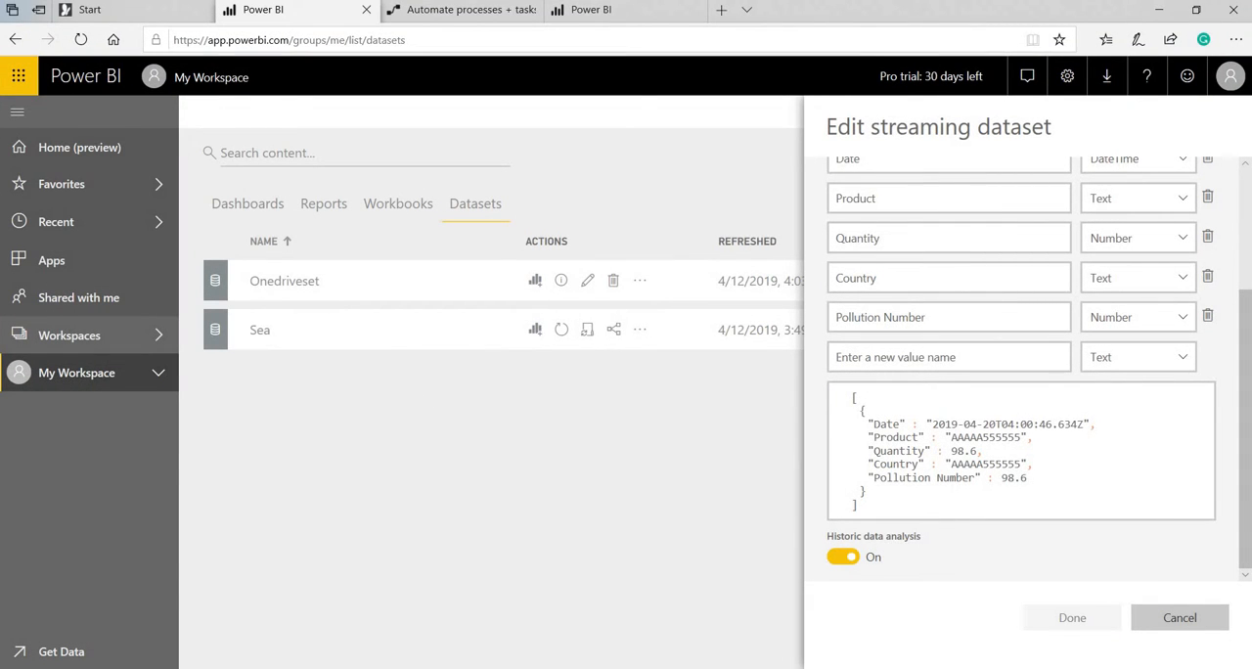
left_click(590, 17)
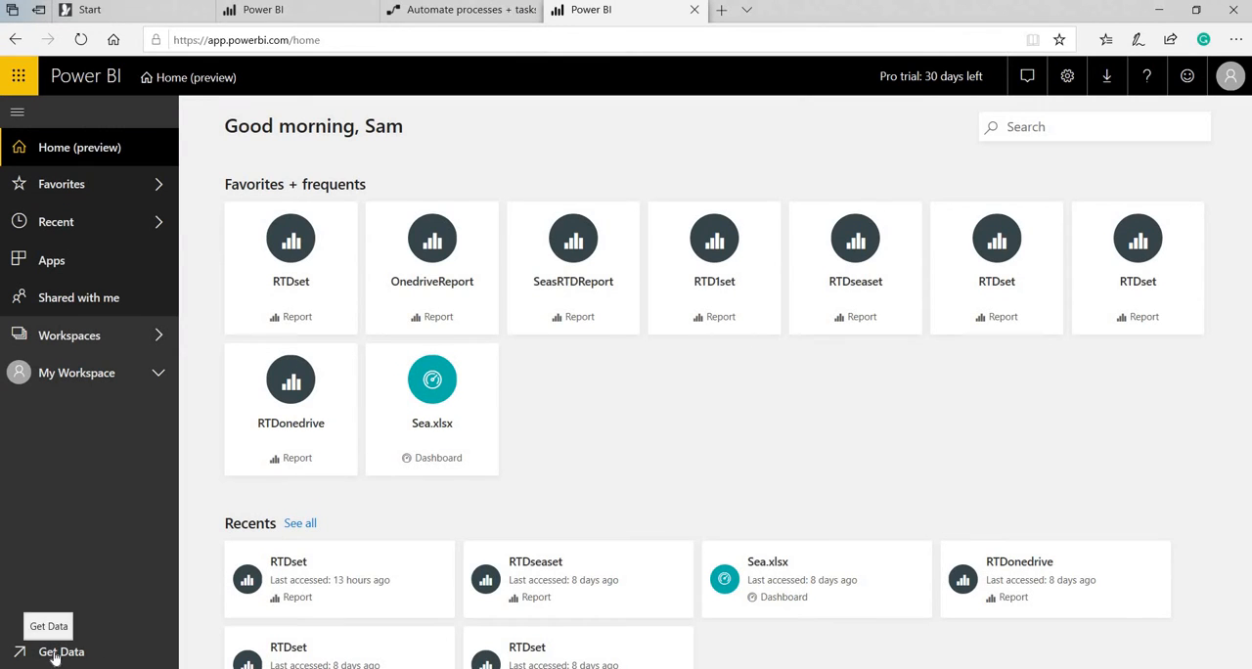
left_click(49, 657)
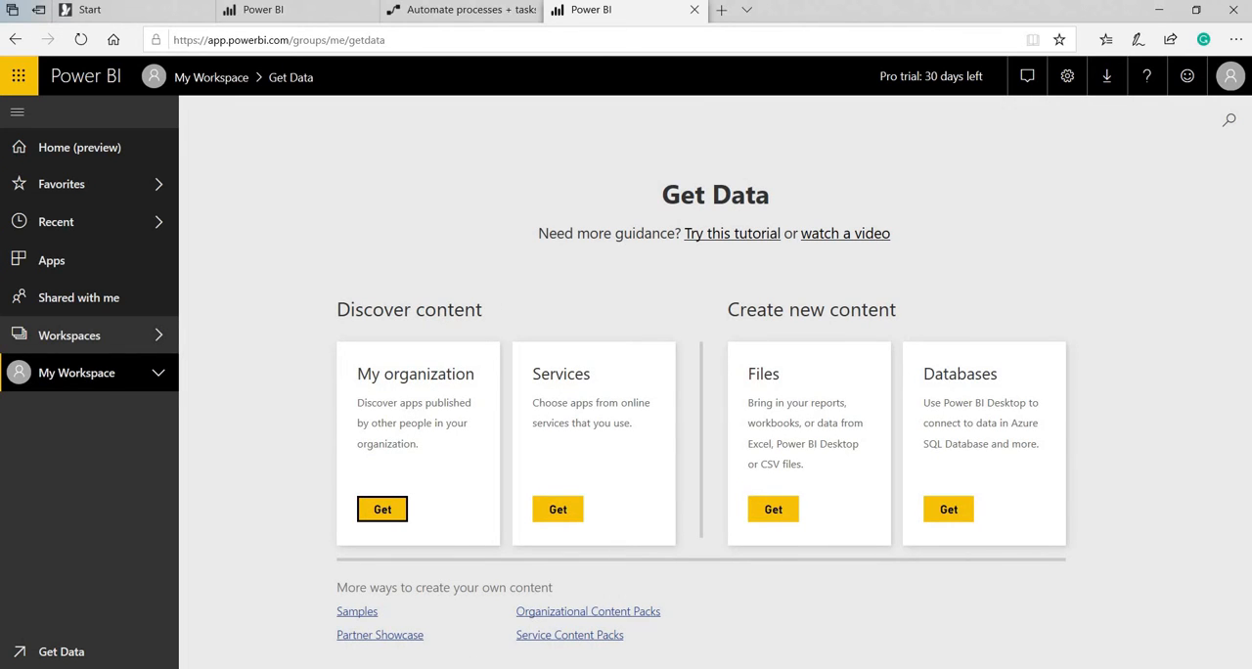
Copy the Countrywidepollution workbook from the desktop into the VPBIEG folder on OneDrive.
key("super")
scroll(147, 537, "down", 10)
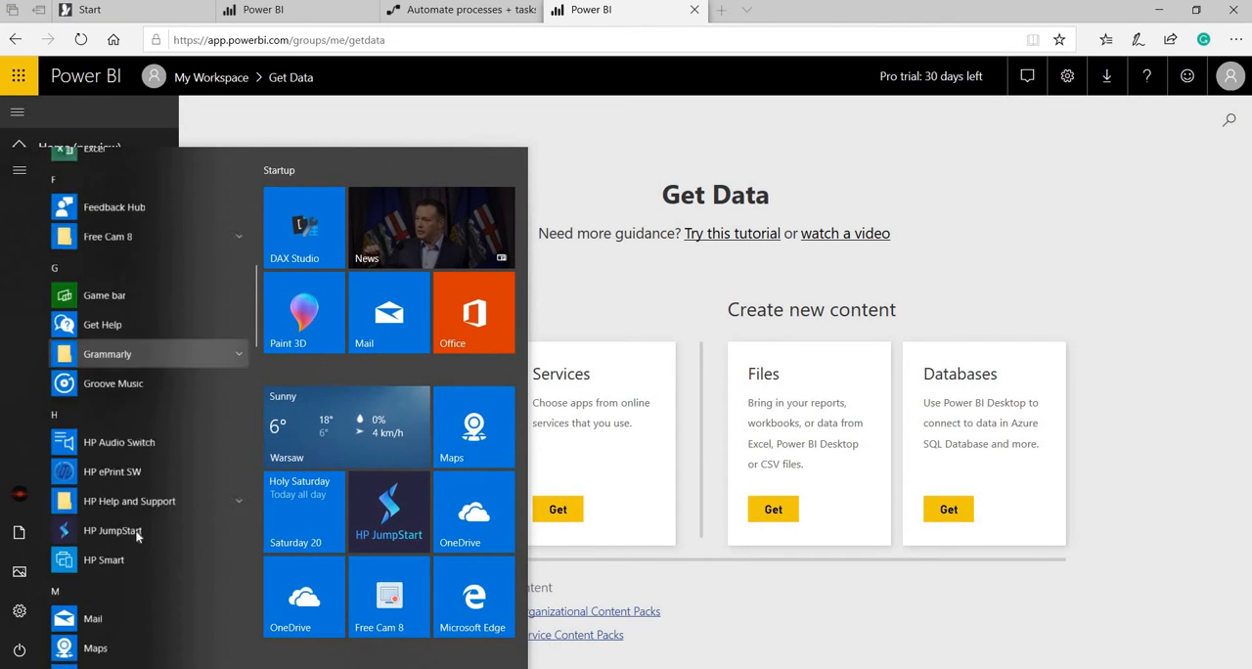
scroll(140, 536, "down", 10)
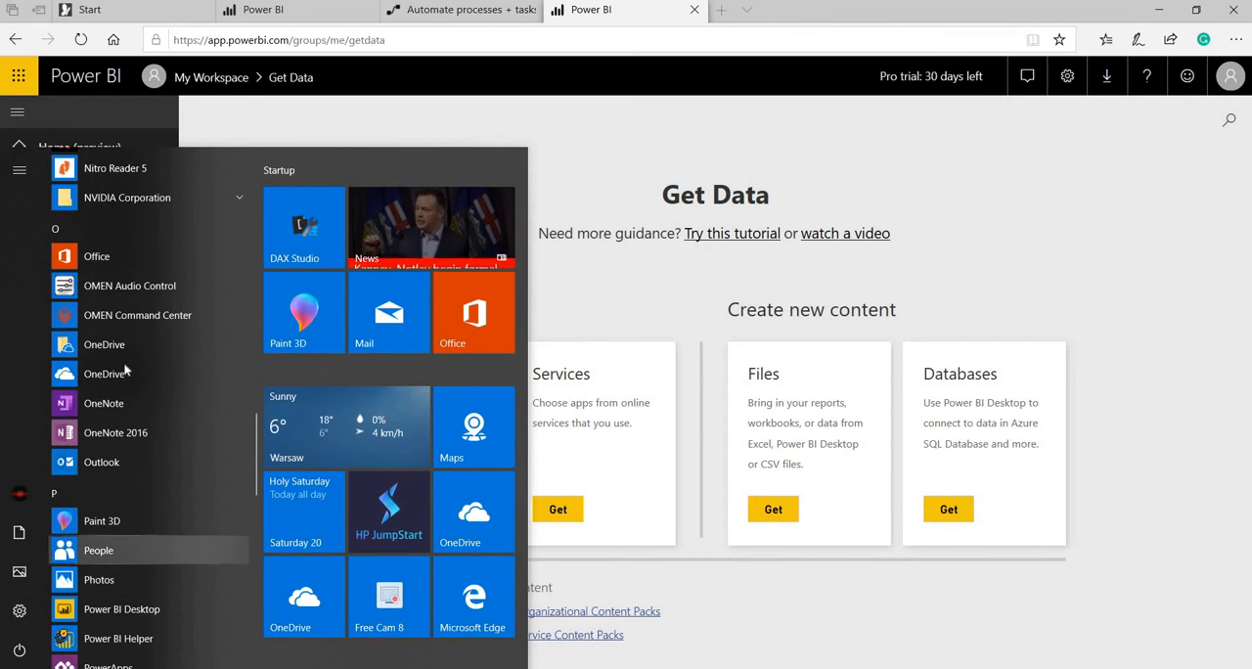
left_click(130, 342)
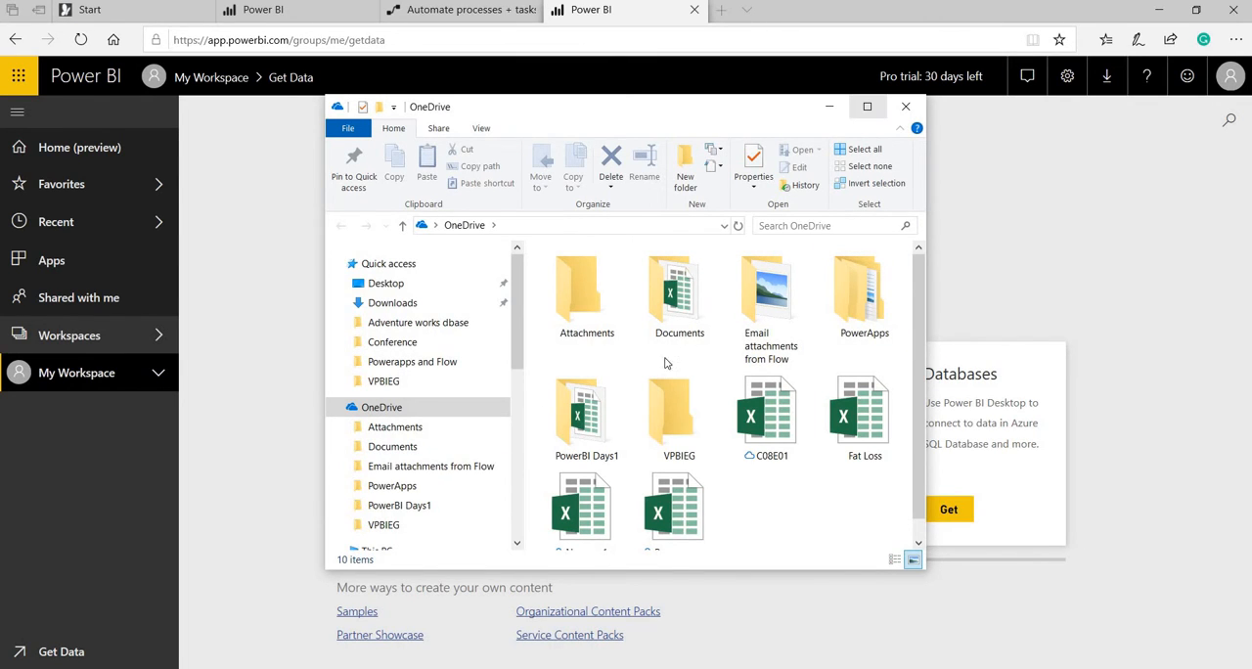
left_click(868, 107)
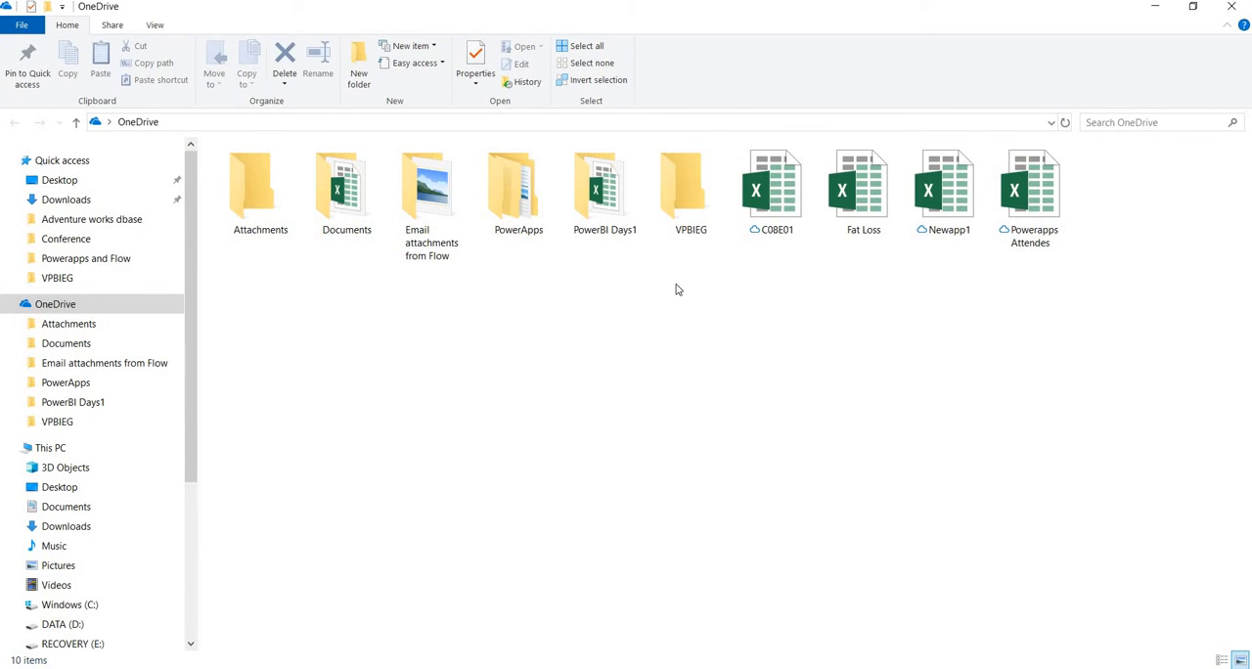
double_click(691, 210)
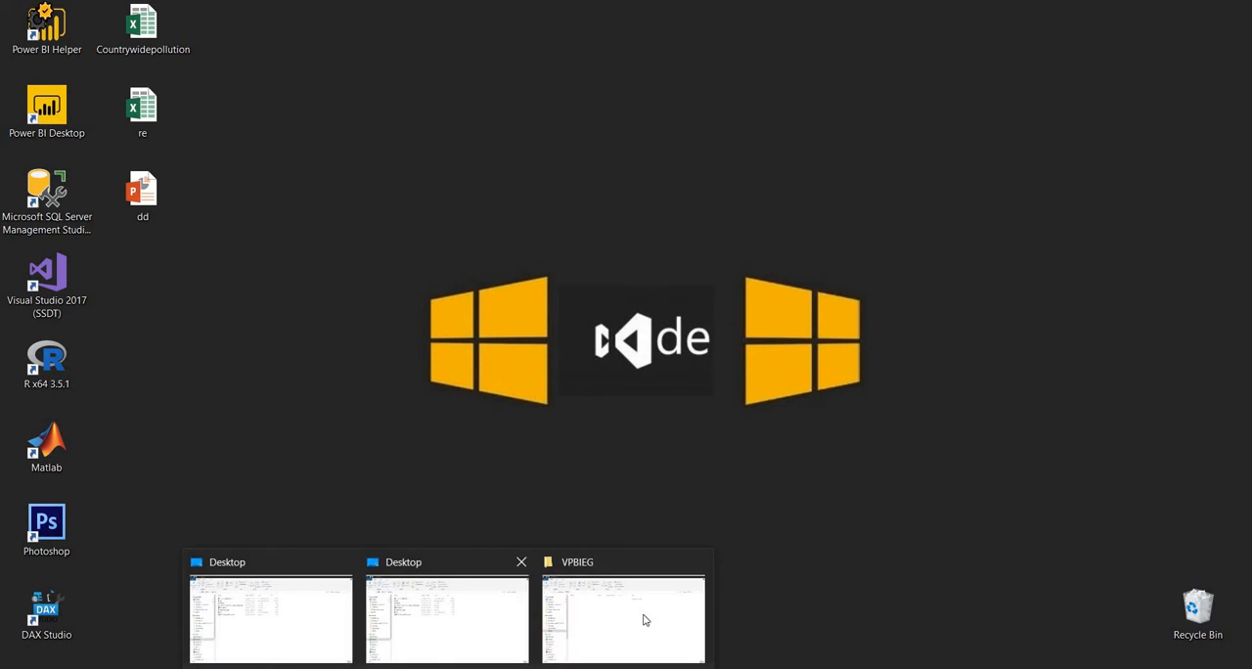
left_click(644, 616)
key("ctrl+v")
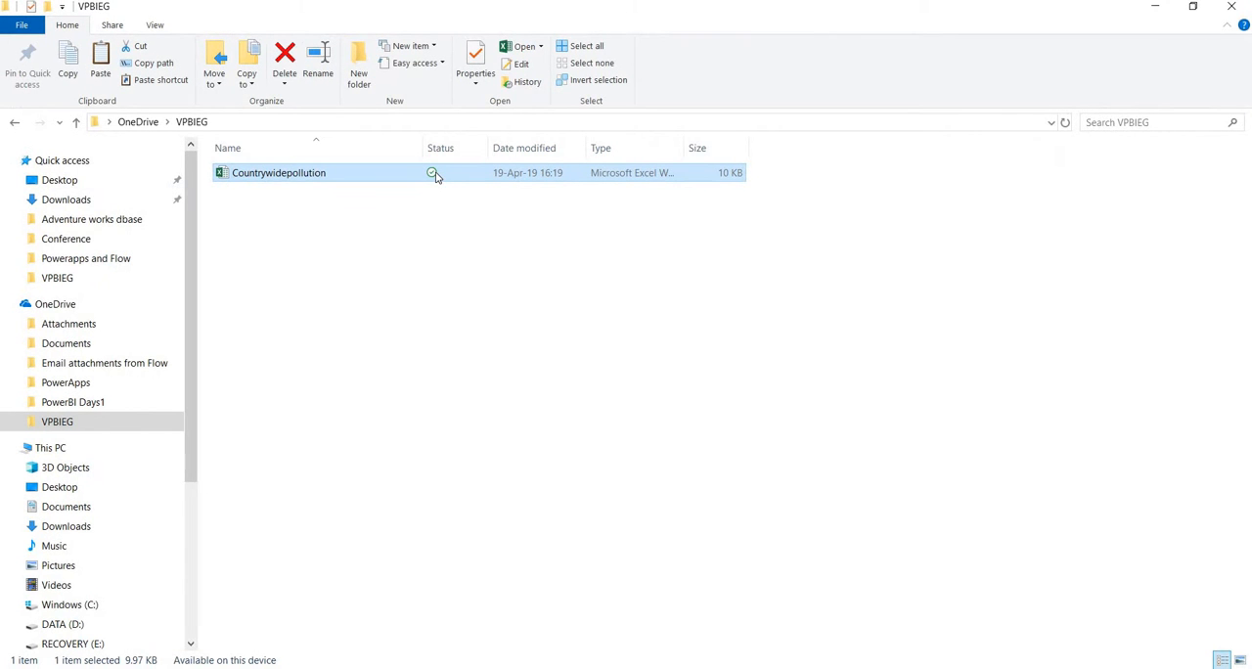
Return to Power BI and choose OneDrive - Personal as the file source for new data.
key("alt+Tab")
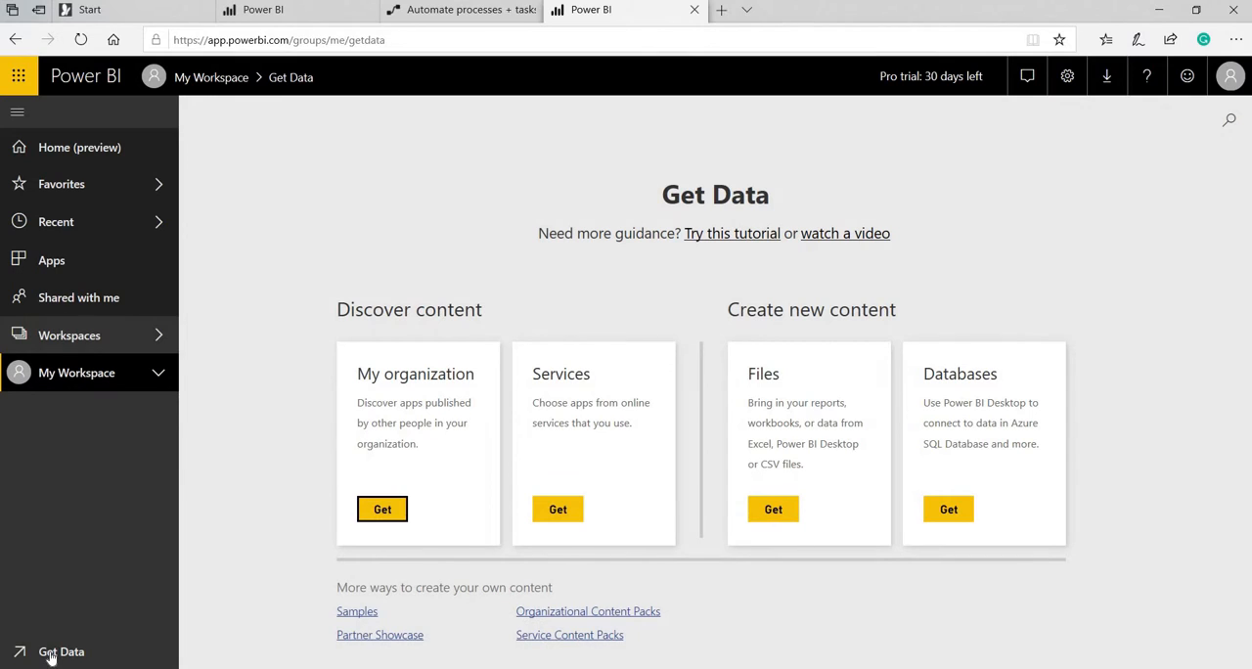
left_click(51, 653)
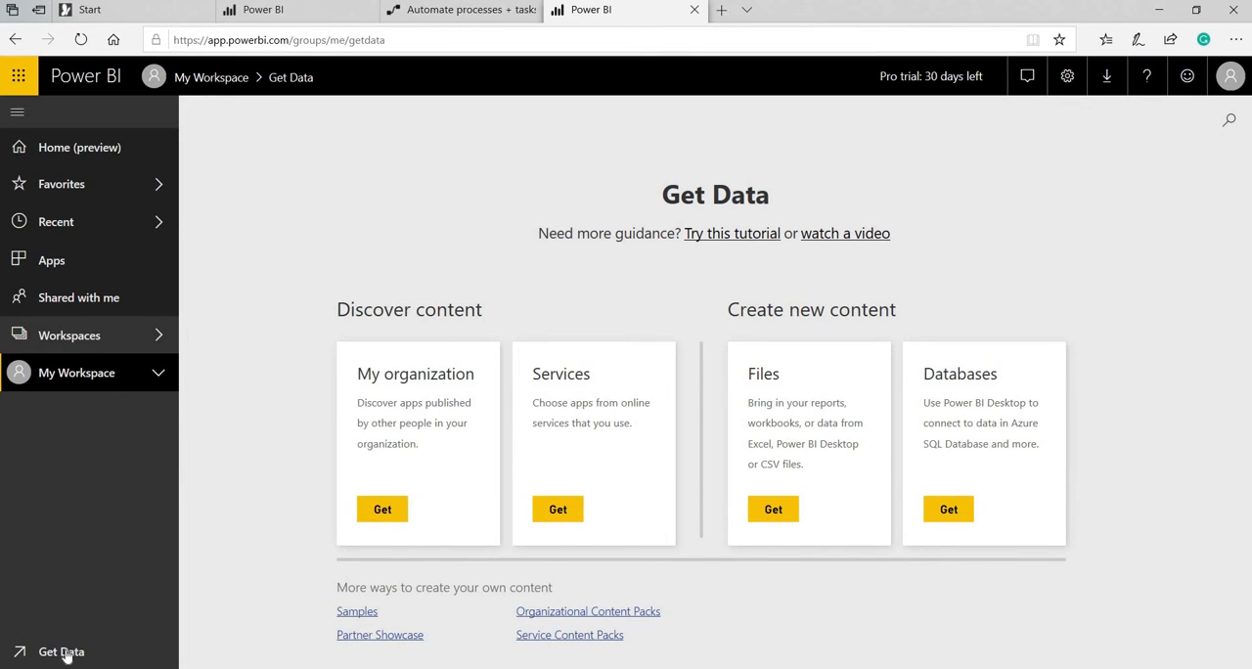
left_click(783, 510)
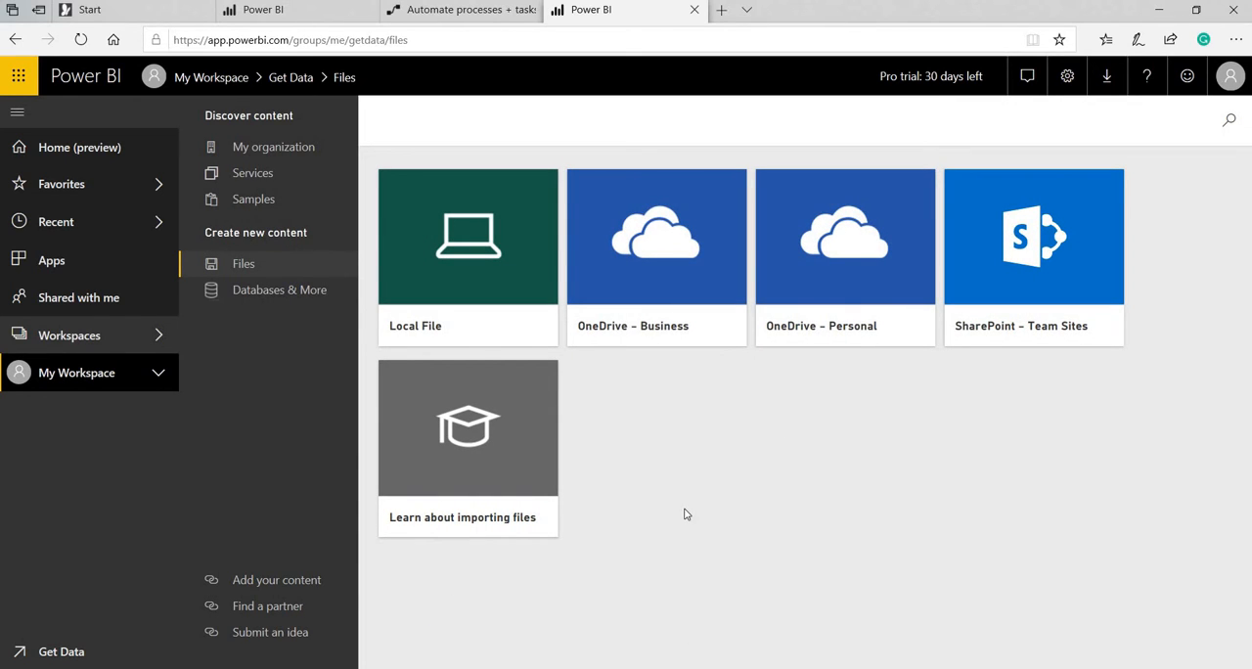
left_click(691, 333)
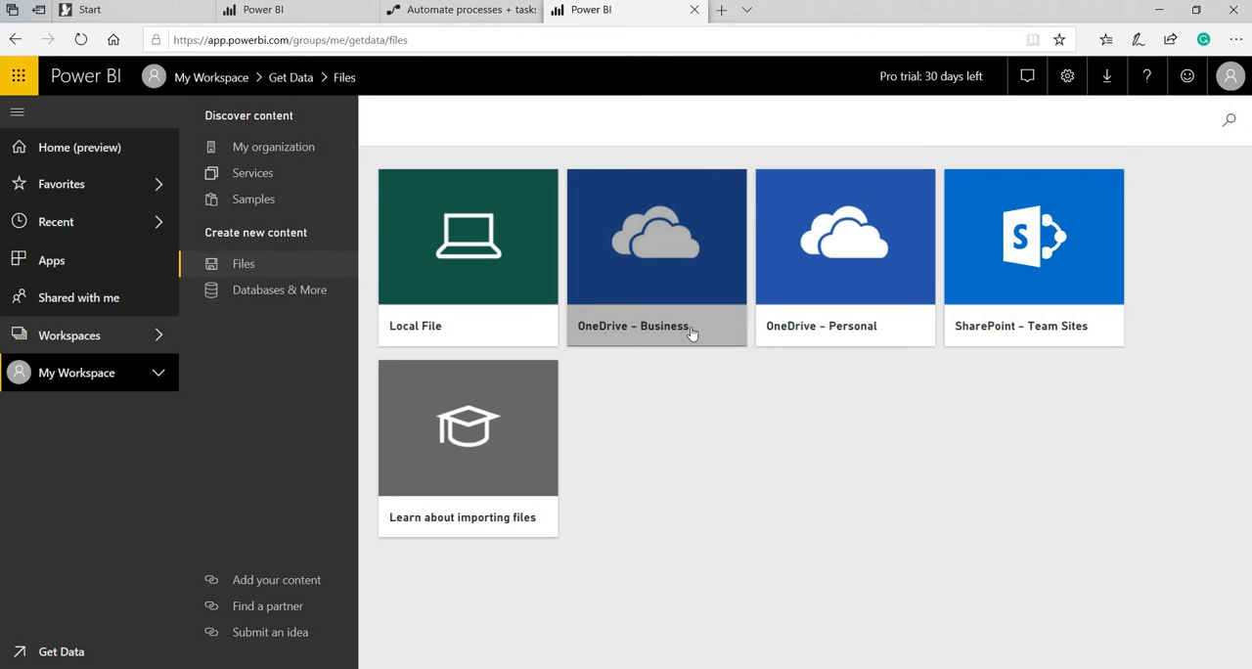
left_click(852, 238)
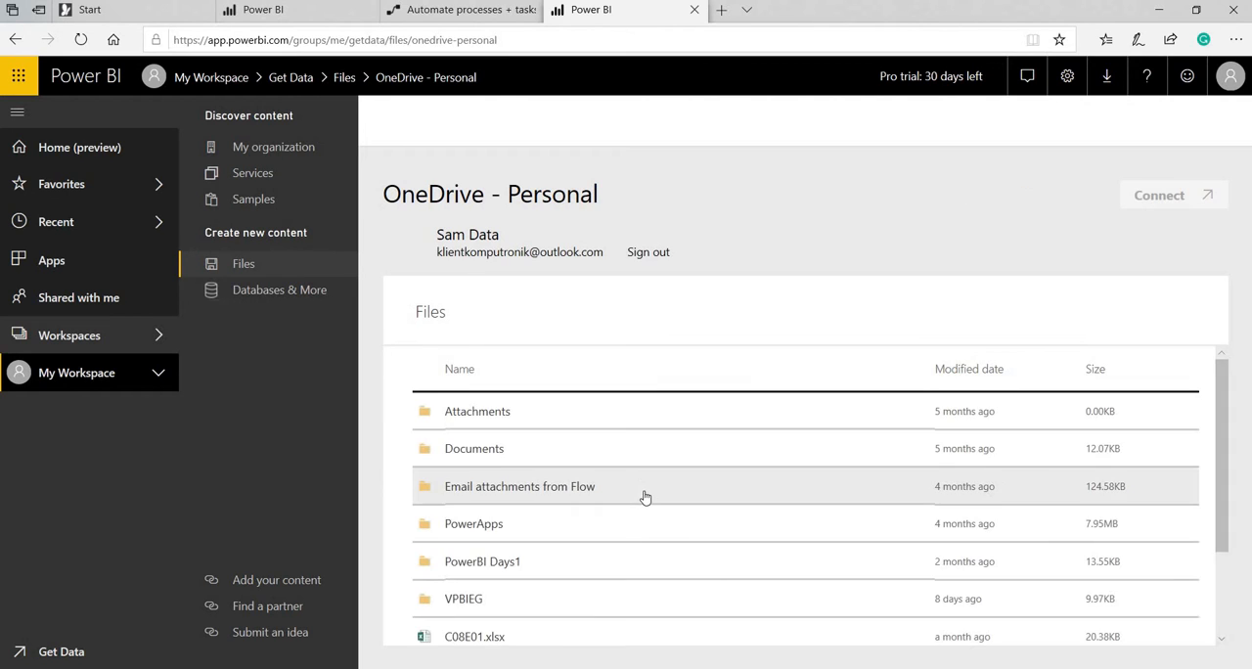
Import Countrywidepollution.xlsx from the VPBIEG folder, show the workspace's datasets and dismiss the notification.
scroll(641, 494, "down", 2)
left_click(565, 513)
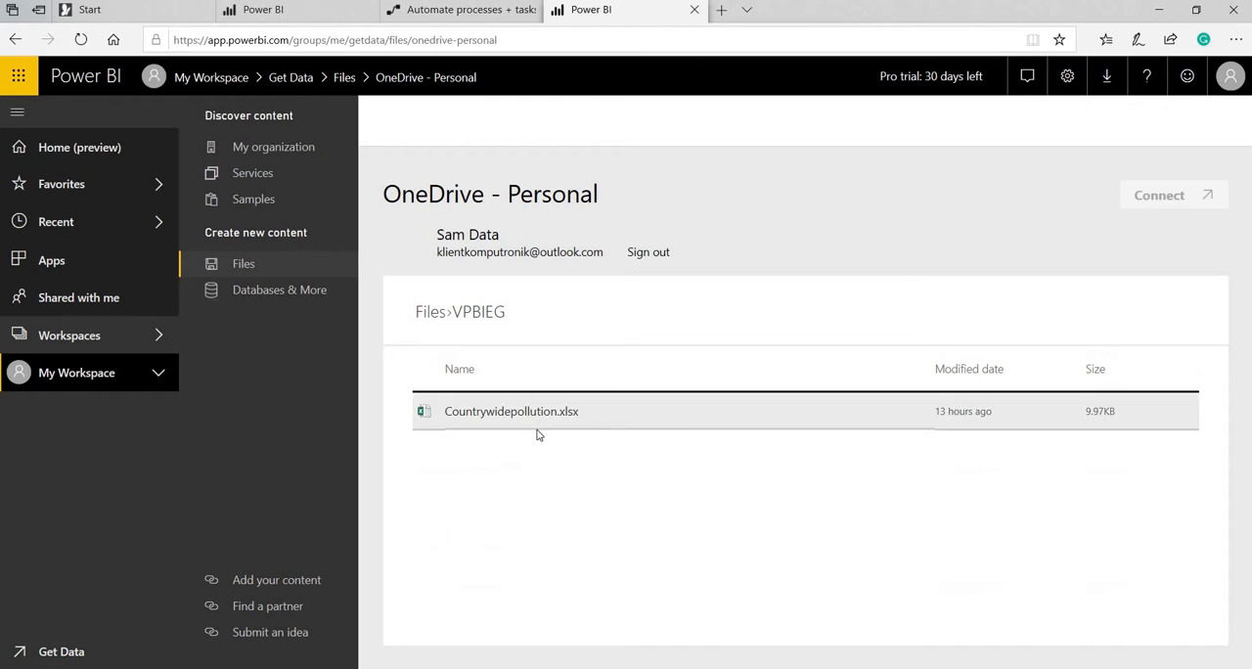
left_click(537, 426)
left_click(1160, 191)
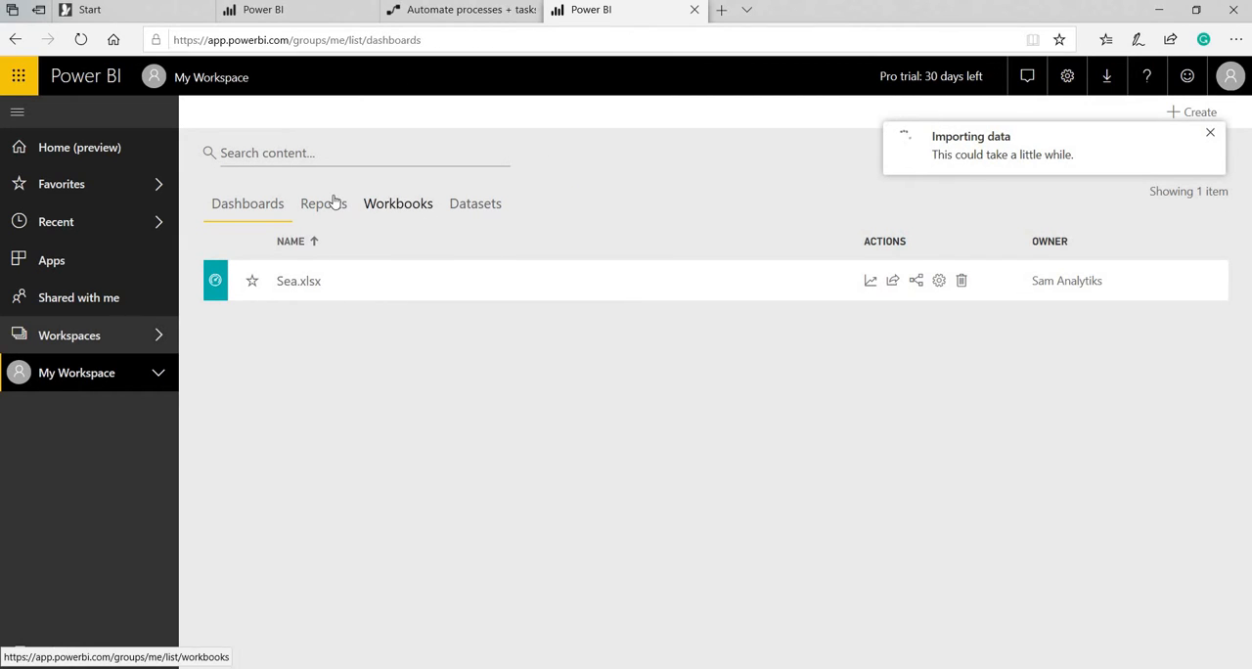
left_click(468, 207)
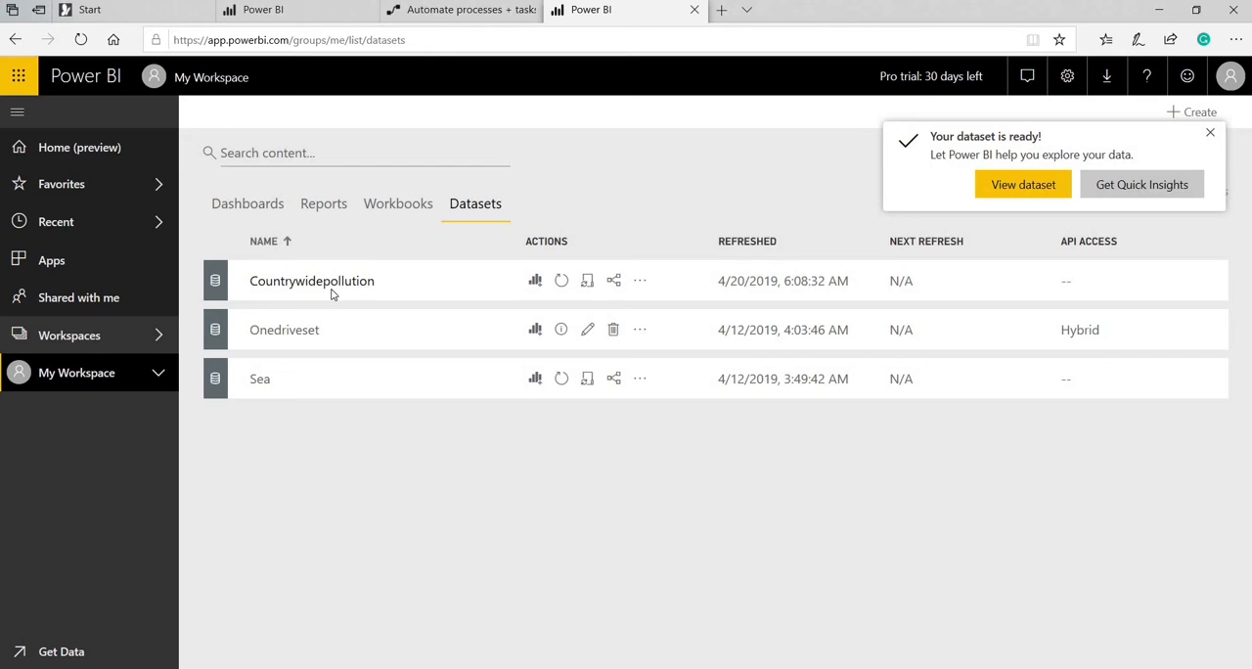
left_click(1211, 136)
Open the scheduled refresh settings of the Countrywidepollution dataset and review its OneDrive credentials and OneDrive refresh options.
left_click(159, 379)
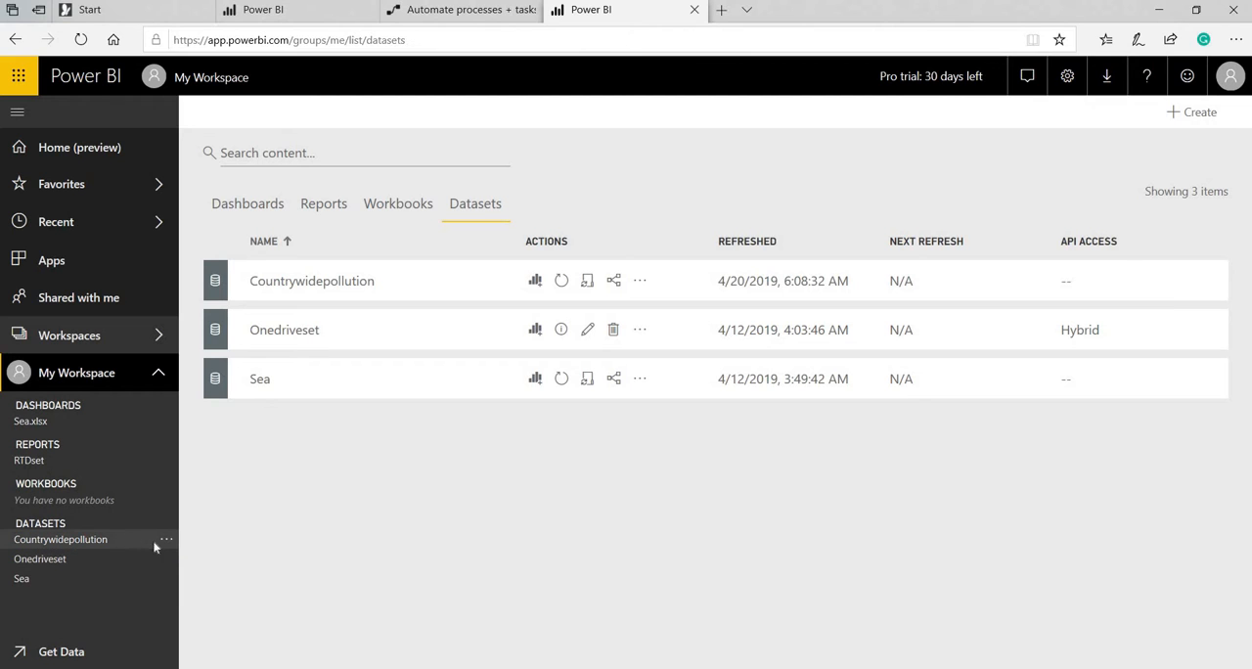
left_click(166, 541)
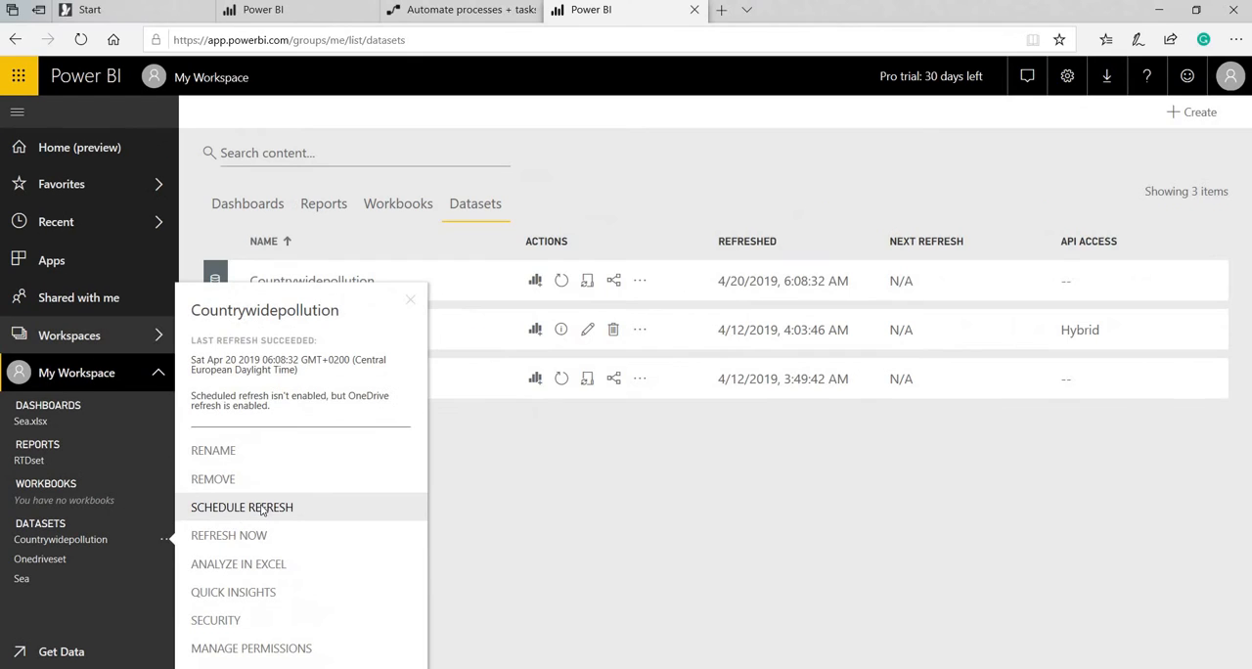
left_click(263, 507)
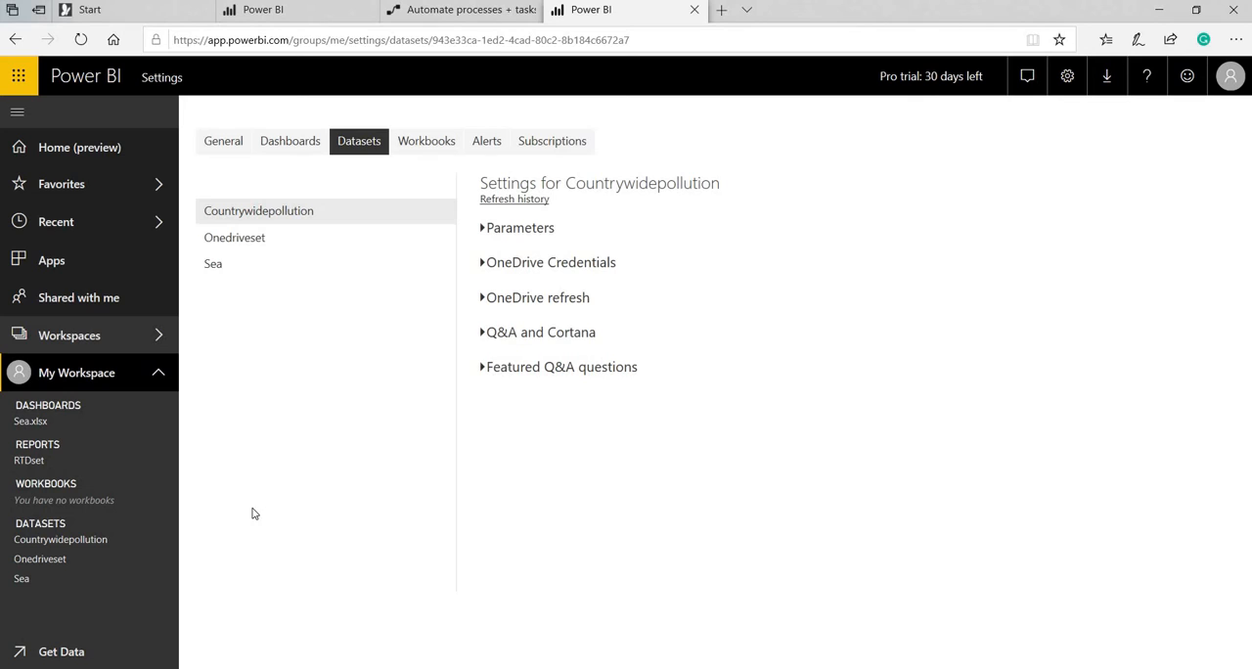
left_click(530, 271)
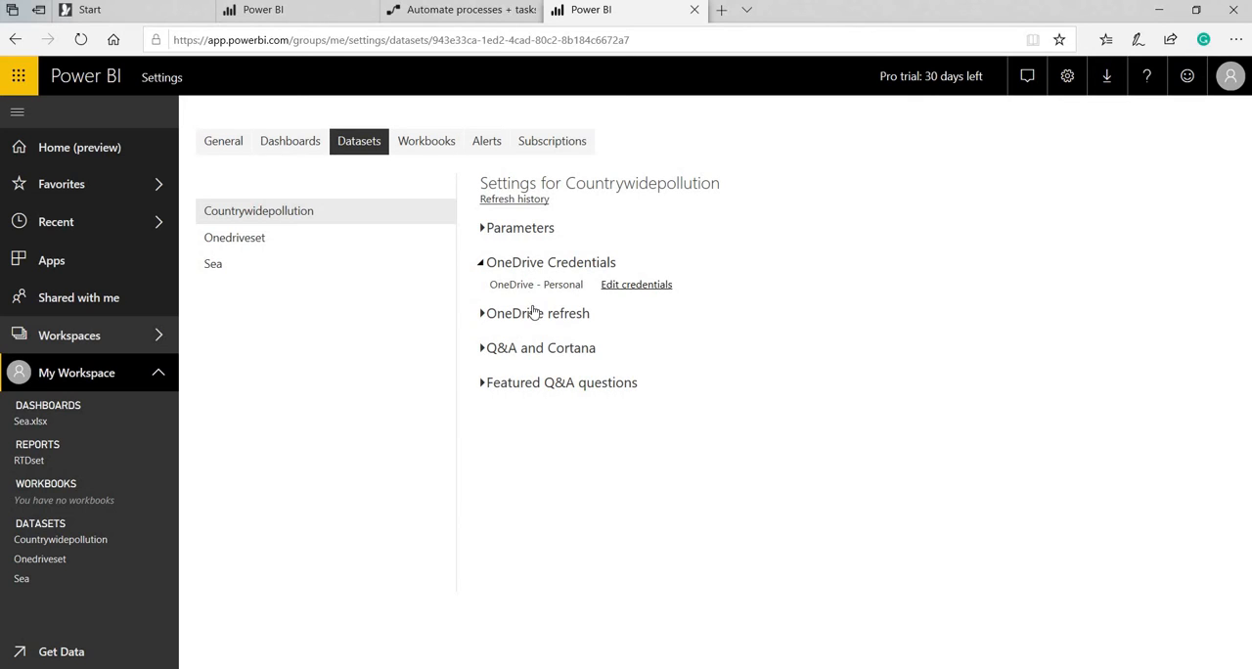
left_click(534, 313)
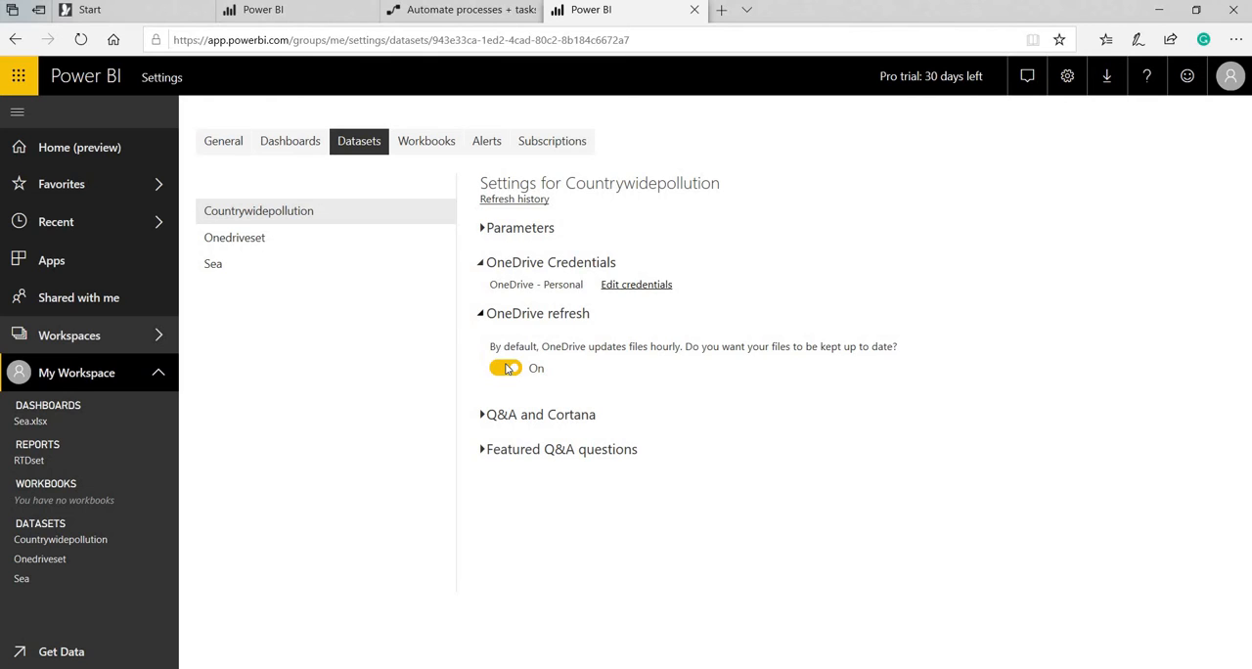
Return to the datasets in My Workspace and start a new streaming dataset with API as its source.
left_click(85, 387)
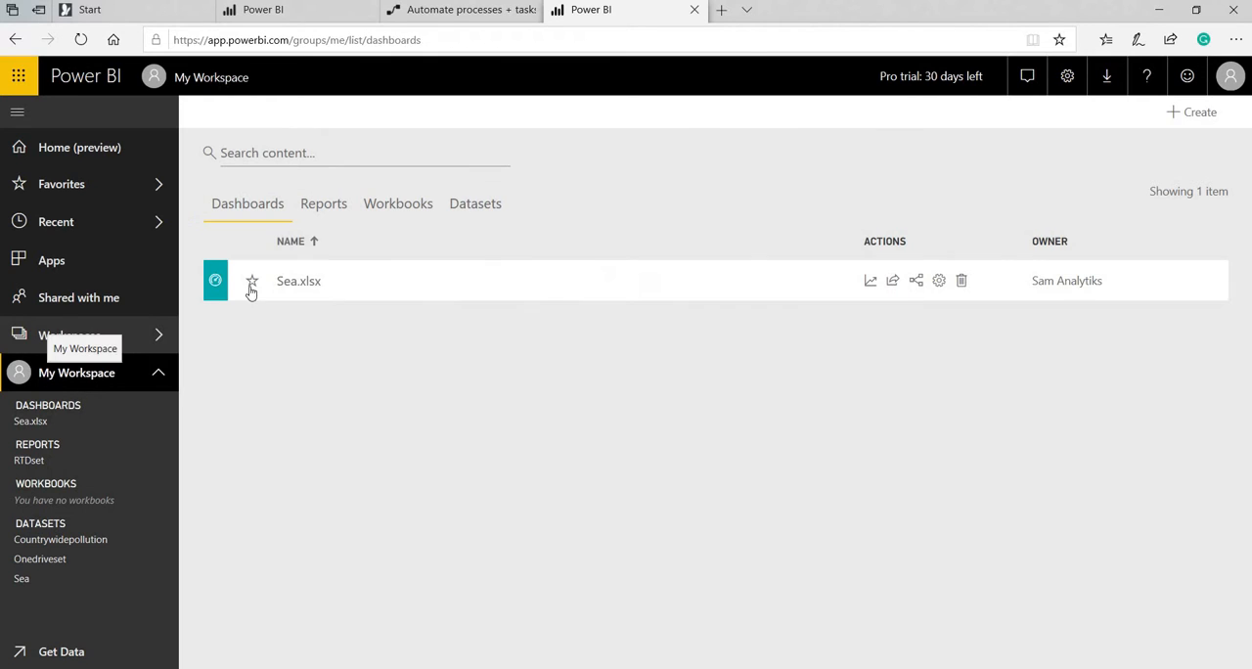
left_click(480, 210)
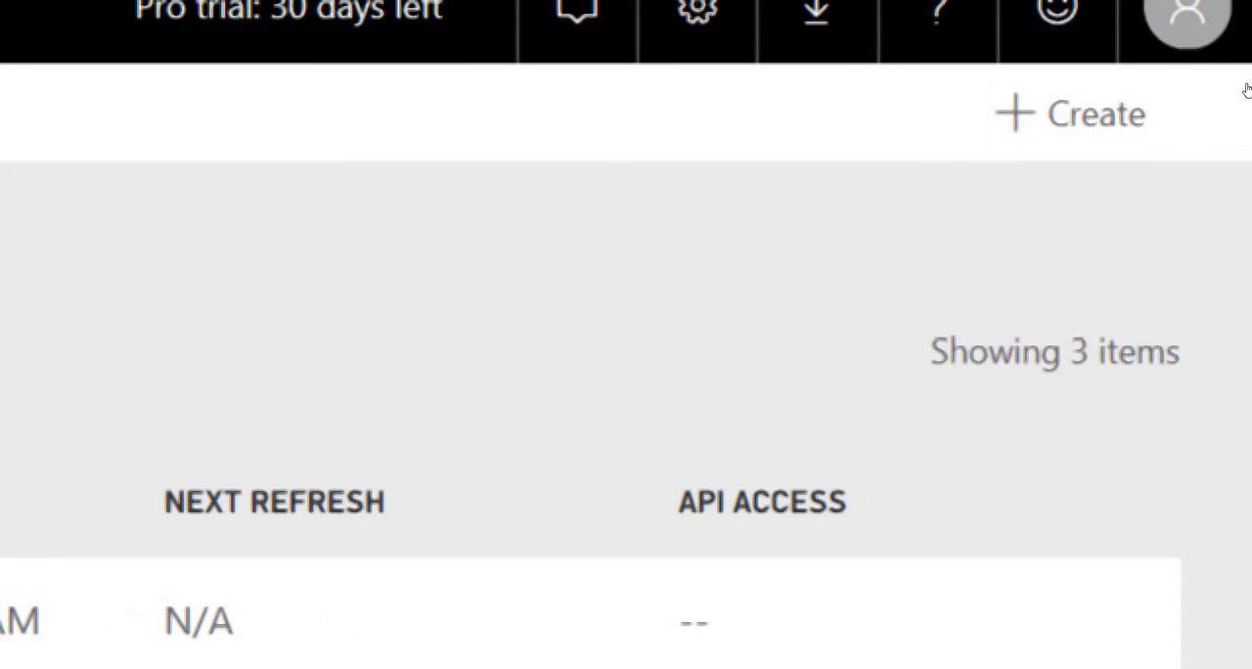
left_click(1149, 114)
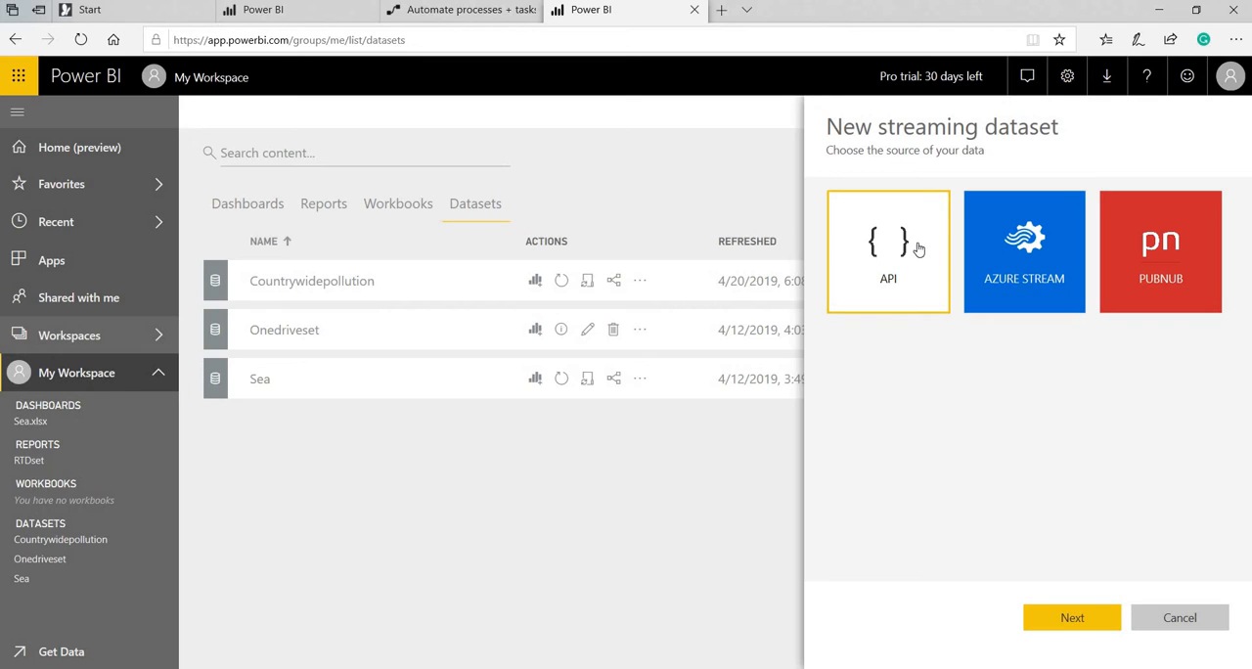
left_click(1071, 616)
Name the streaming dataset RTDcountry and open the Countrywidepollution workbook on the desktop to check its columns.
left_click(959, 279)
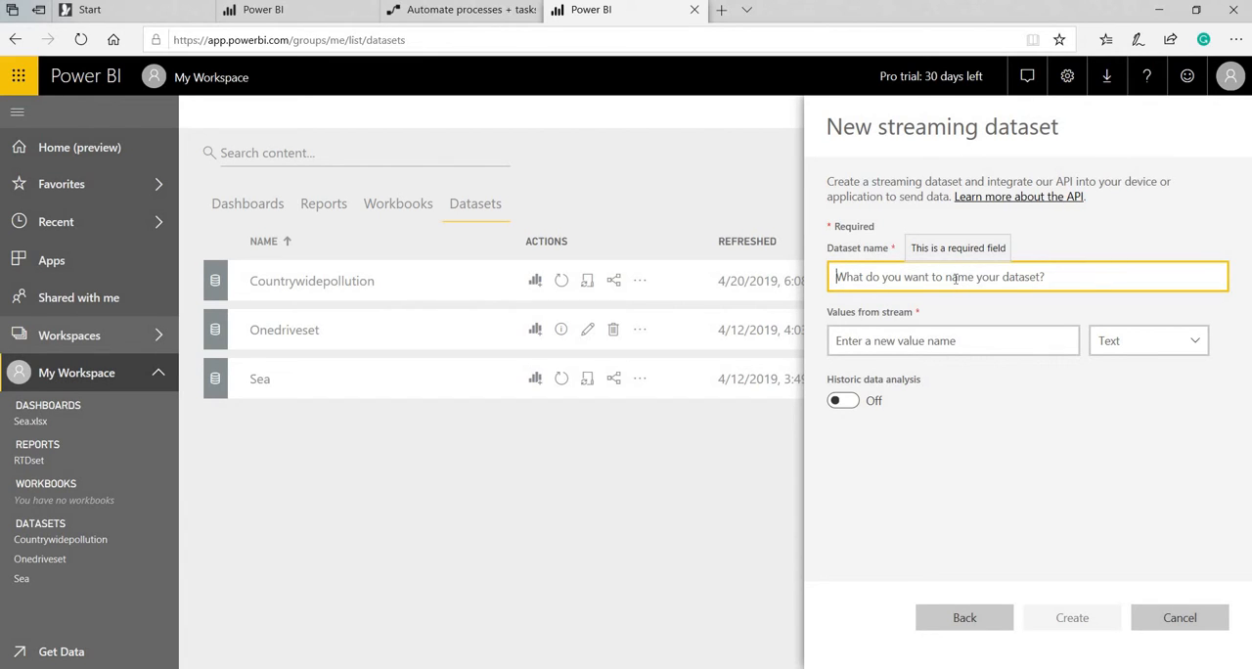
type("RTDcountry")
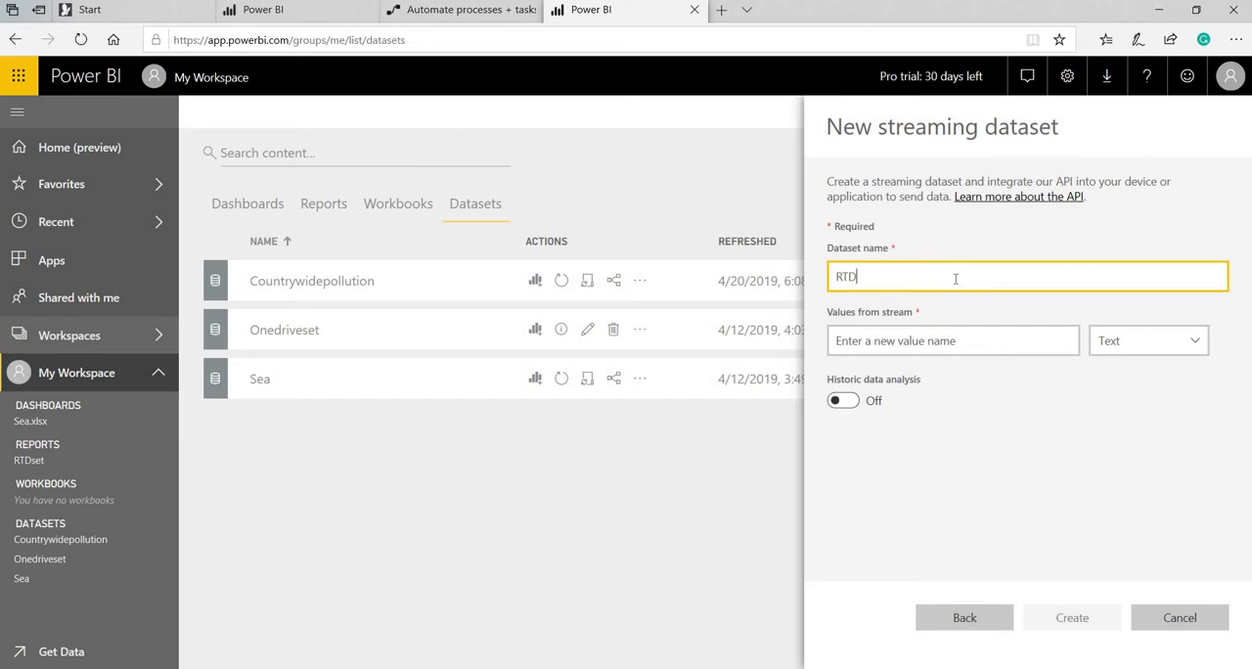
left_click(951, 344)
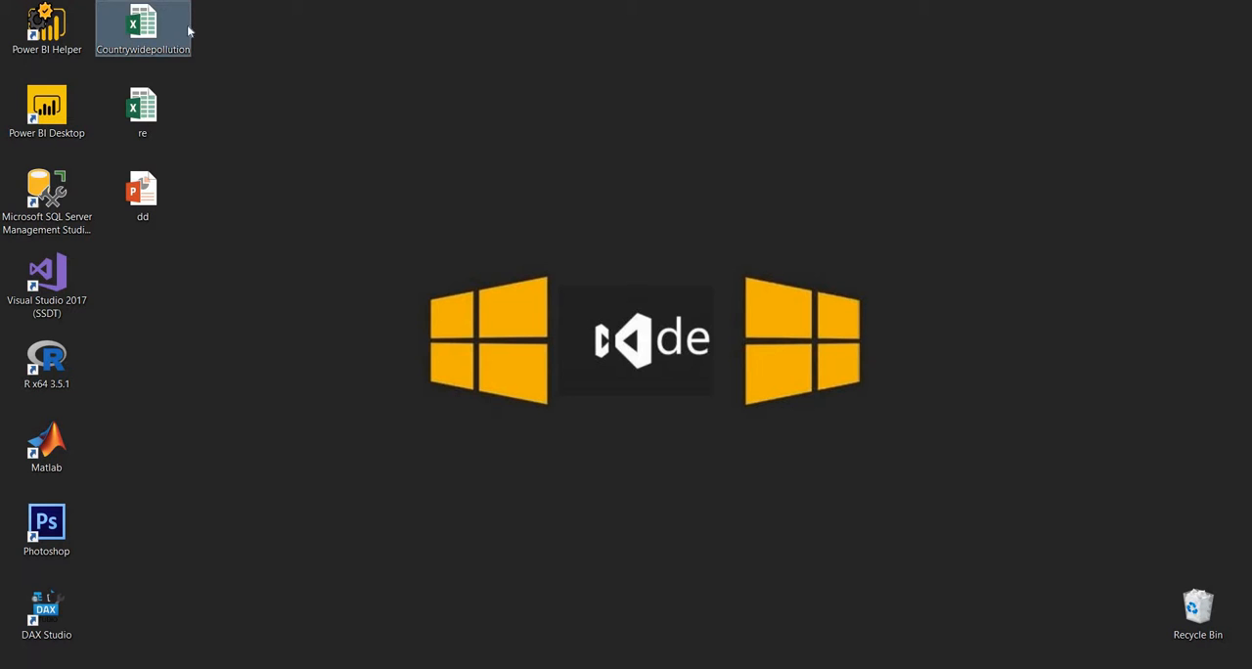
double_click(187, 28)
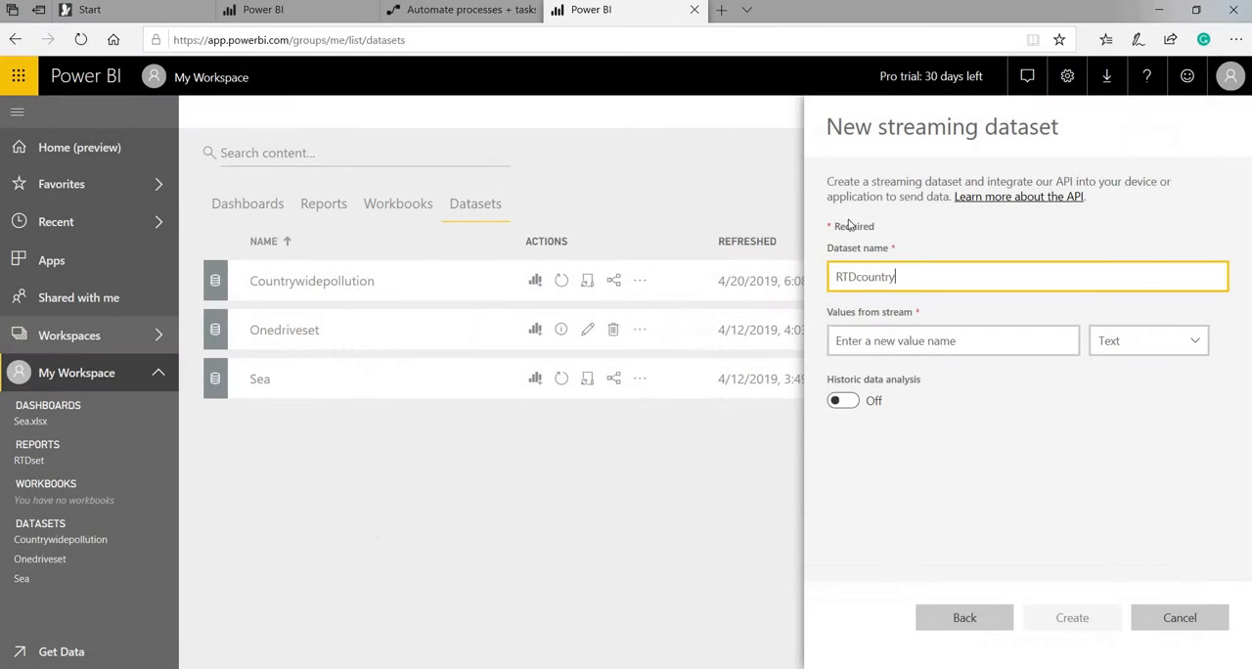
Add a stream value named Date with the DateTime type to the RTDcountry dataset.
left_click(889, 340)
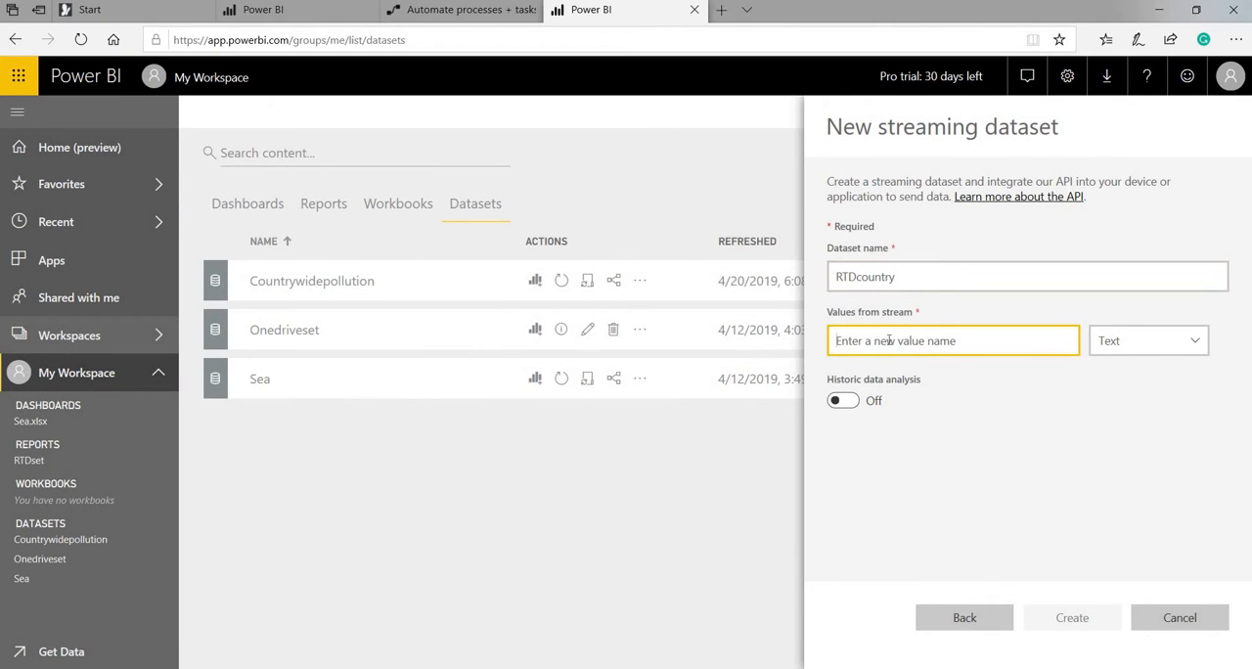
type("Date")
left_click(1154, 342)
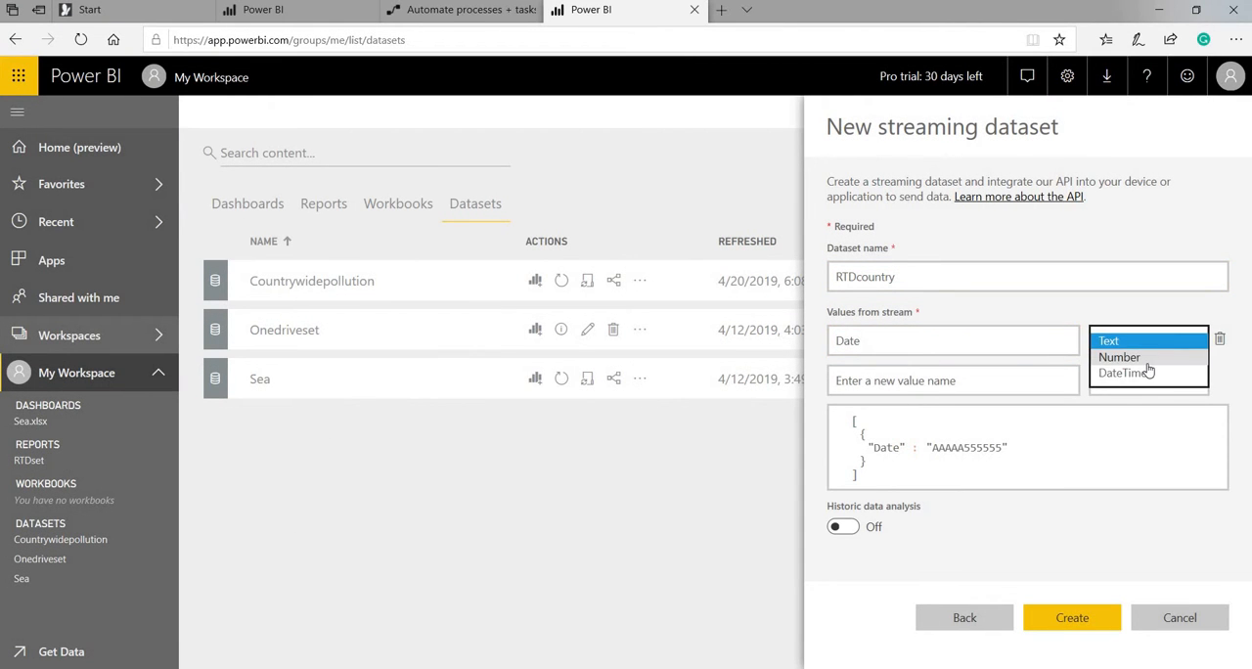
left_click(1144, 358)
left_click(1139, 340)
left_click(1120, 357)
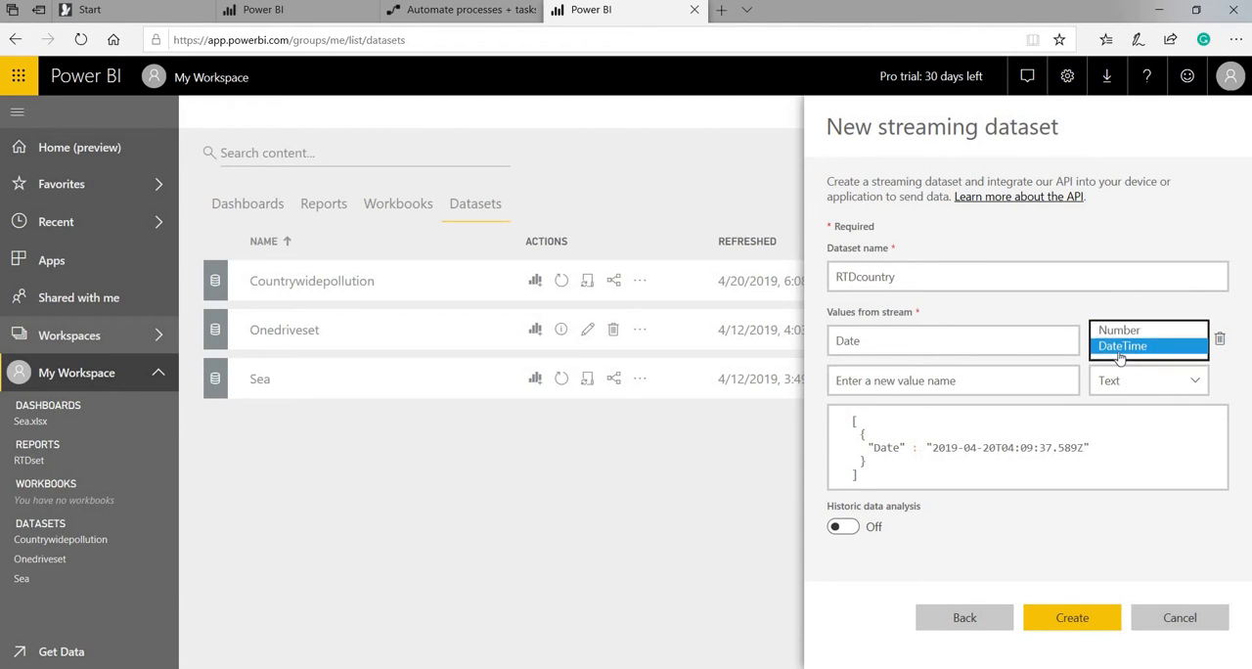
Check the source table's columns in the slide show and add a Text stream value named Product.
left_click(970, 379)
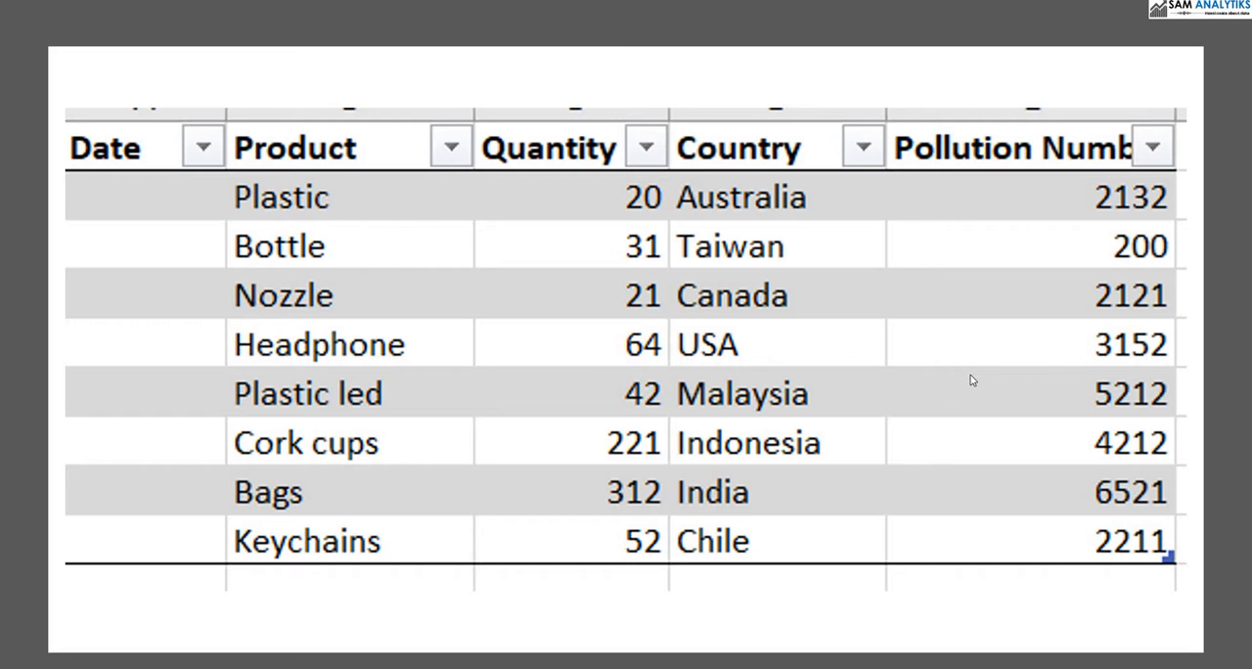
key("alt+Tab")
type("Product")
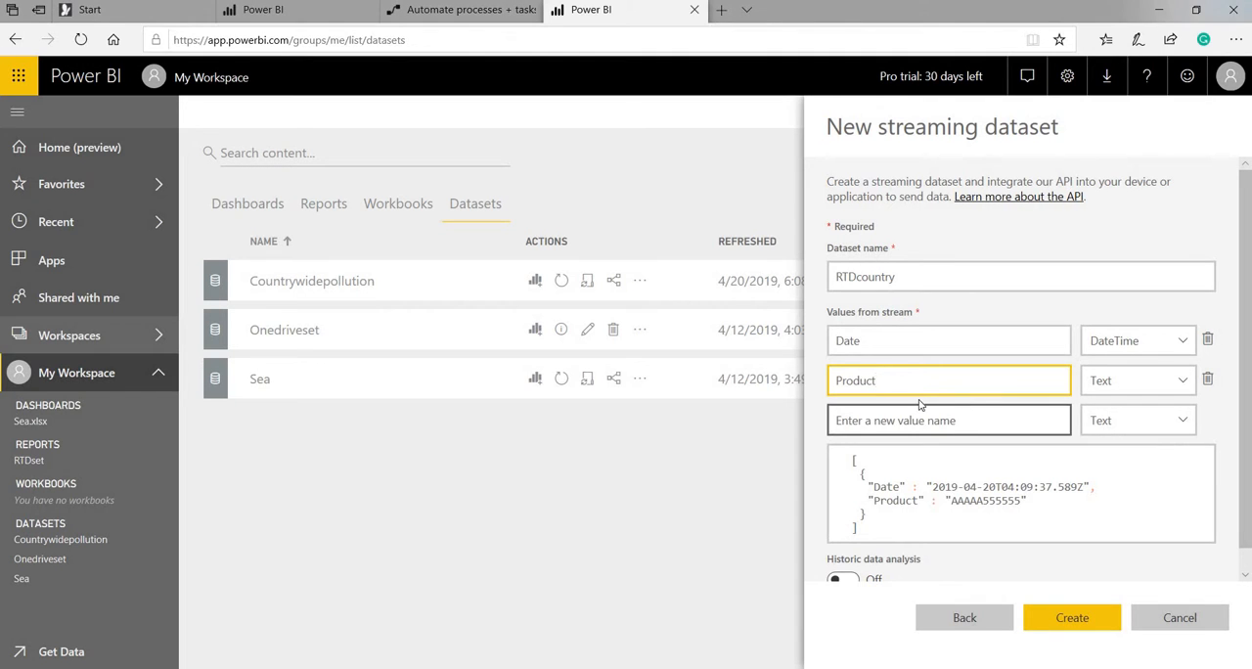
Add a stream value named Quantity with the Number type to the RTDcountry dataset.
left_click(919, 407)
type("Quantit")
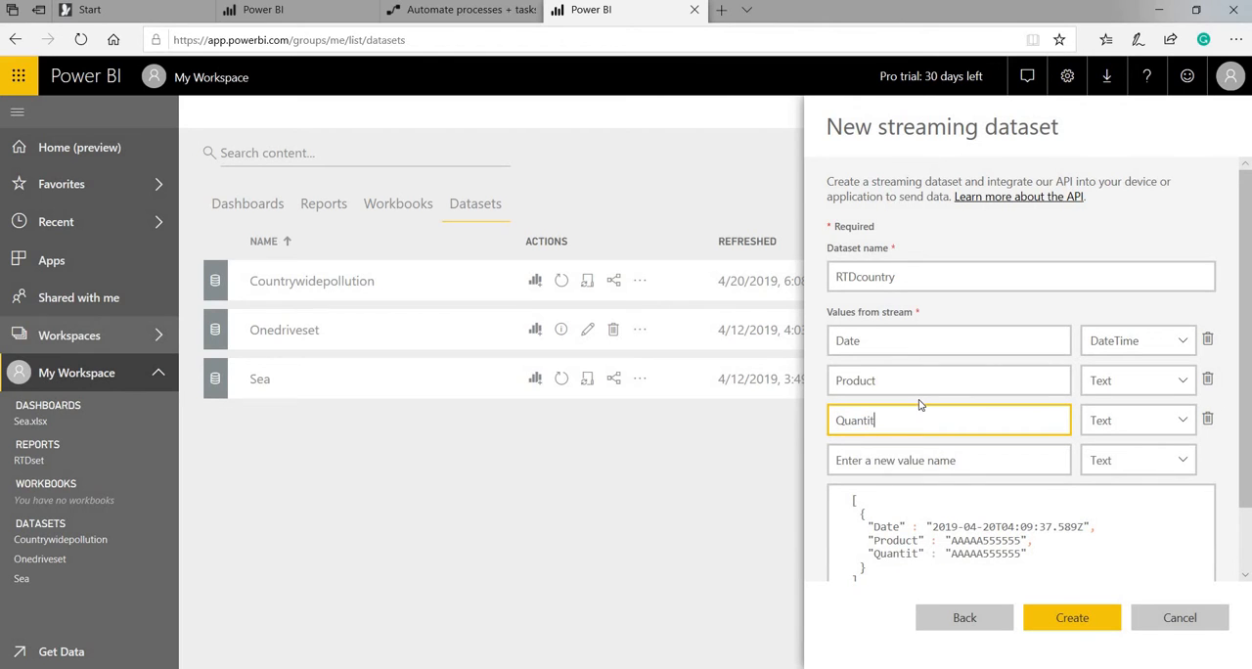
type("y")
key("Tab")
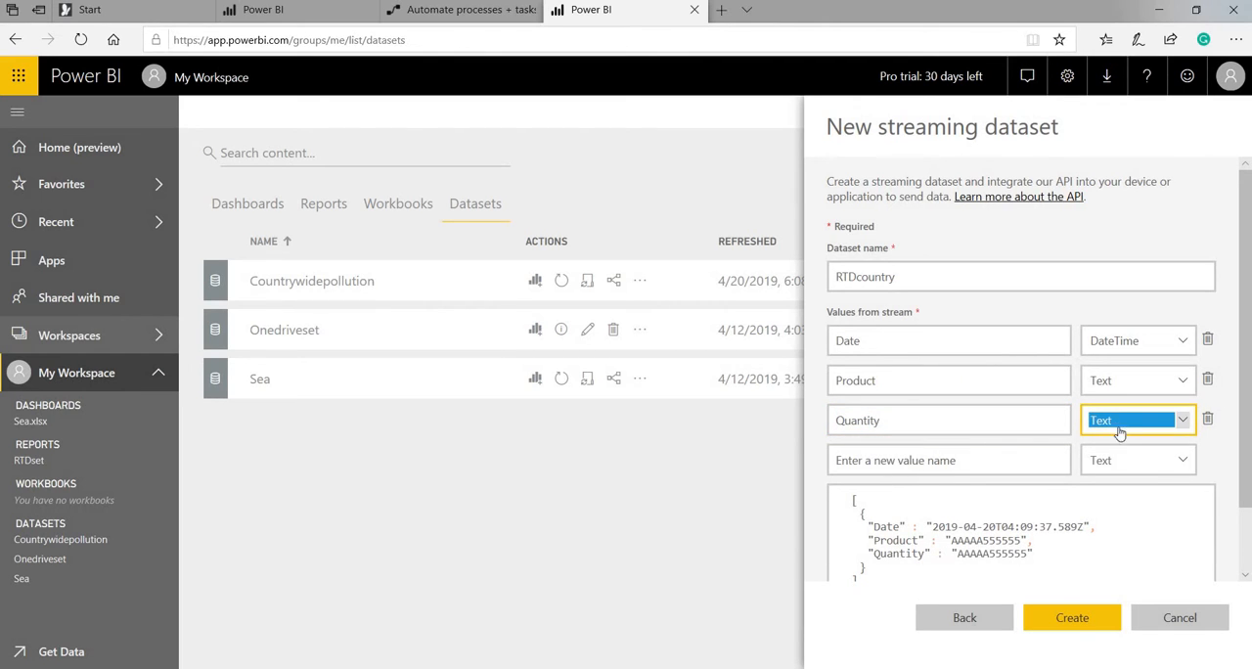
left_click(1117, 428)
left_click(1115, 434)
Add a Text stream value named Country and a Number stream value named Pollution Number.
left_click(1019, 451)
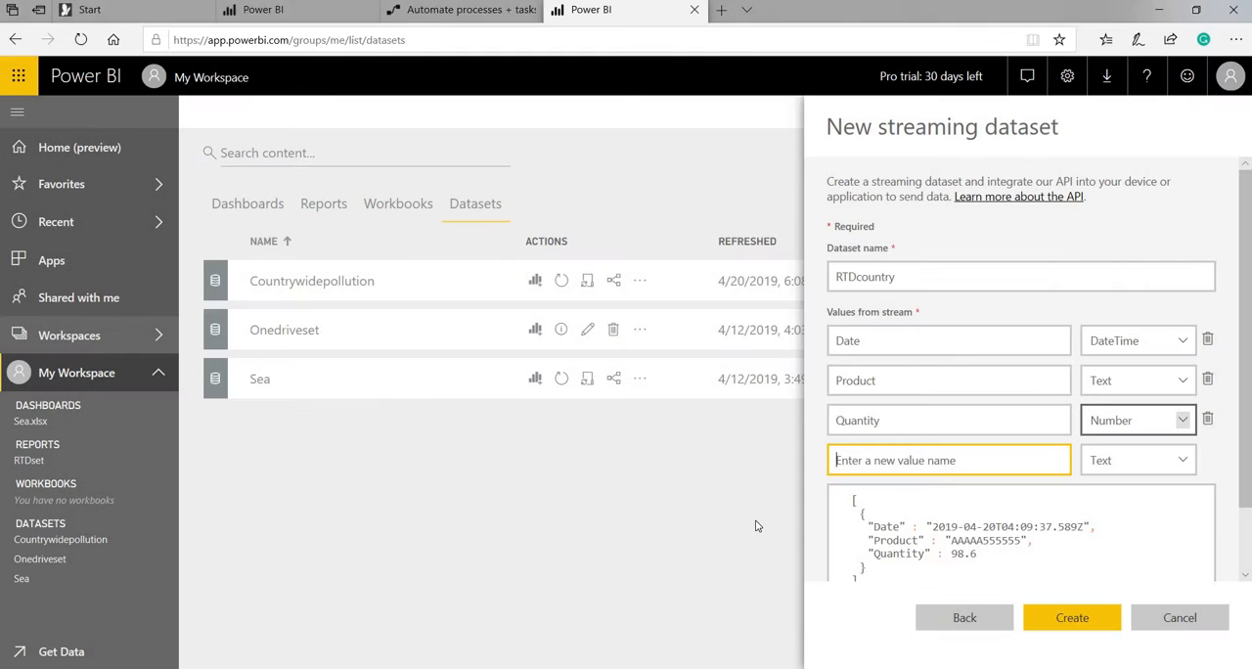
type("Country")
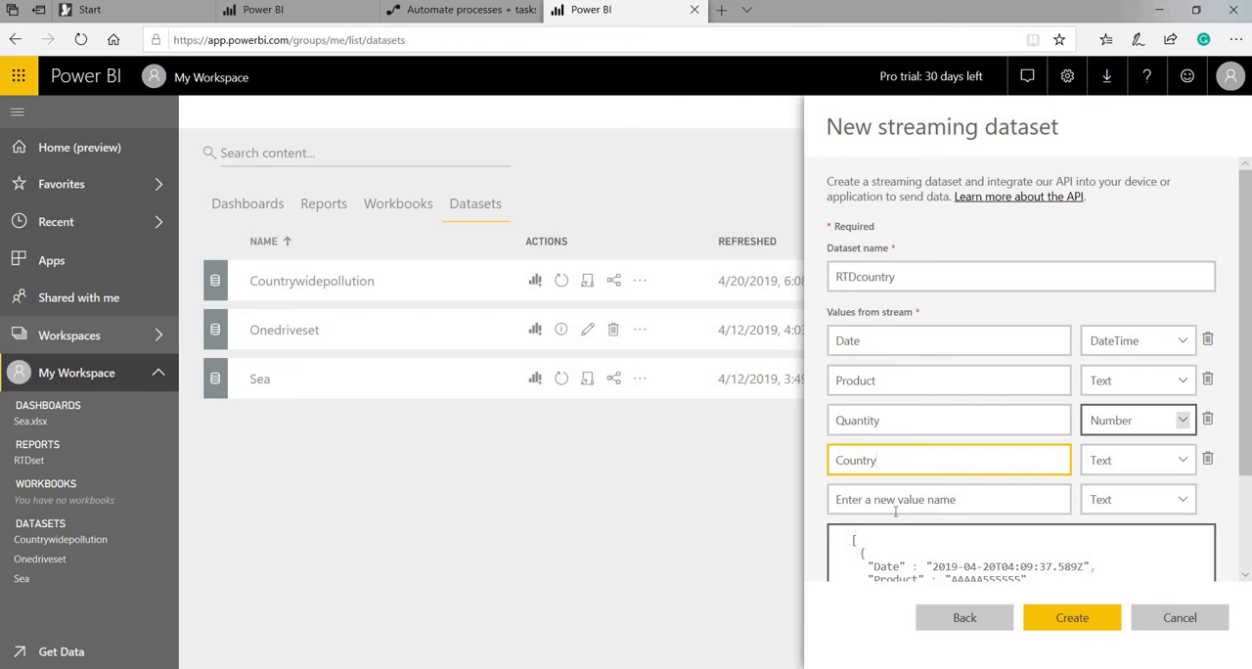
left_click(883, 506)
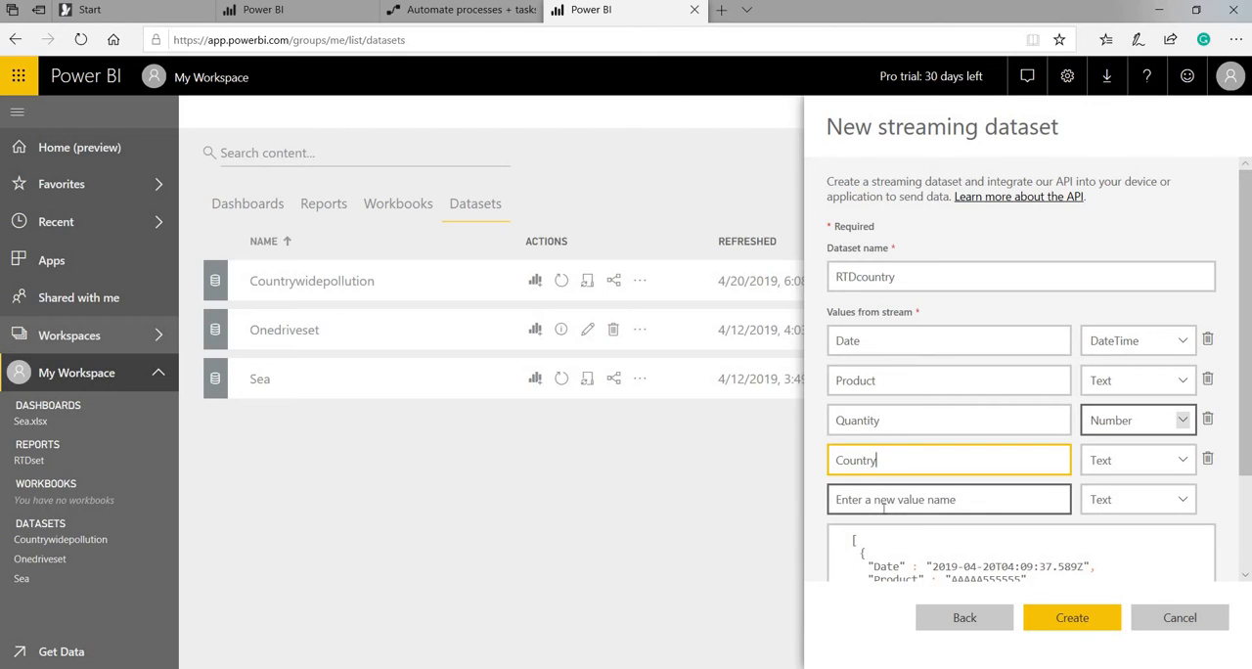
type("Poll")
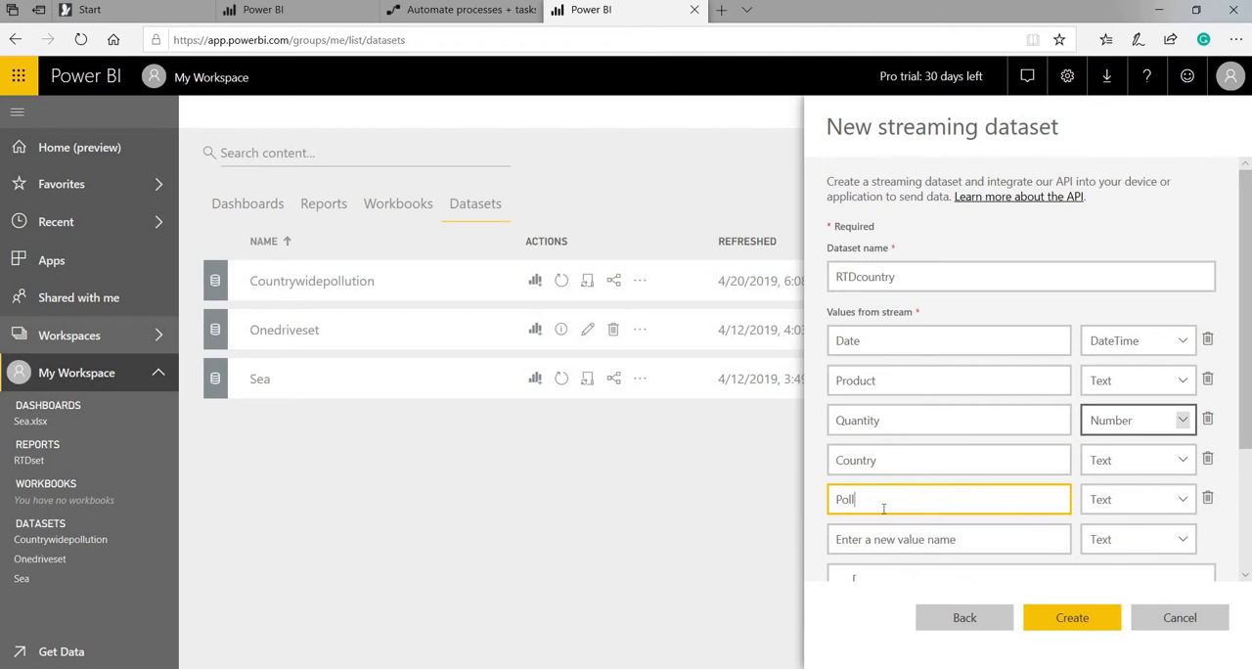
type("ution Number")
left_click(1103, 501)
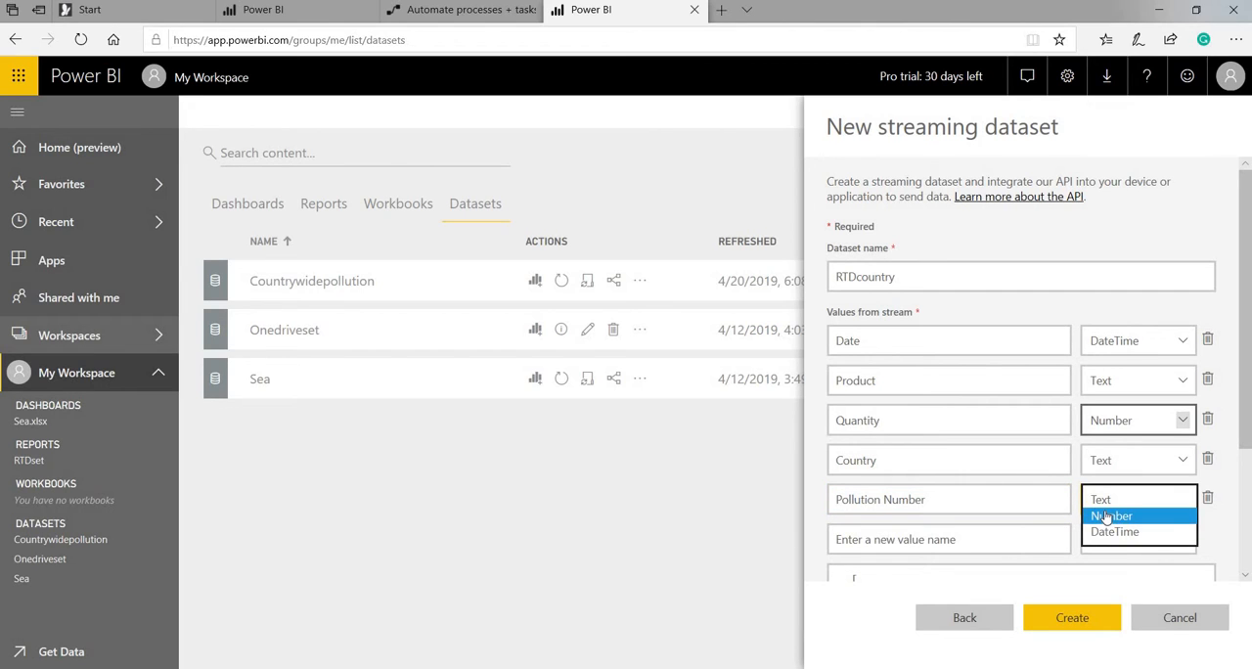
left_click(1105, 516)
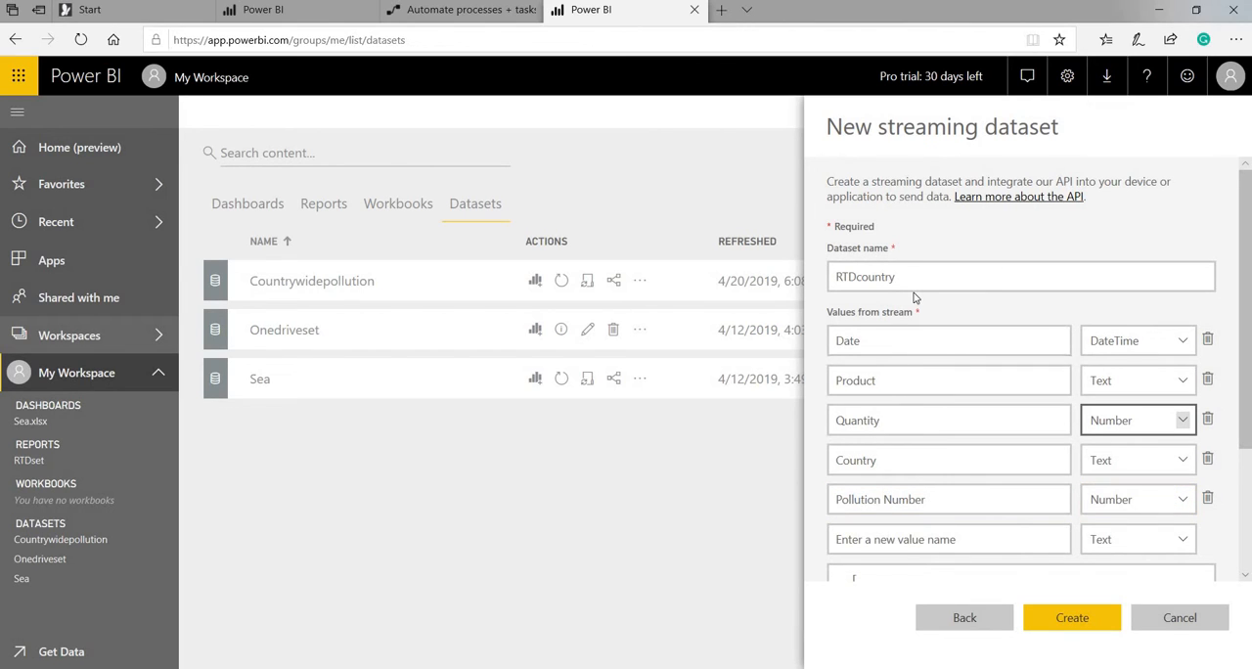
Examine the historic data analysis option and read the presentation slides explaining its significance for an API dataset.
scroll(914, 303, "down", 2)
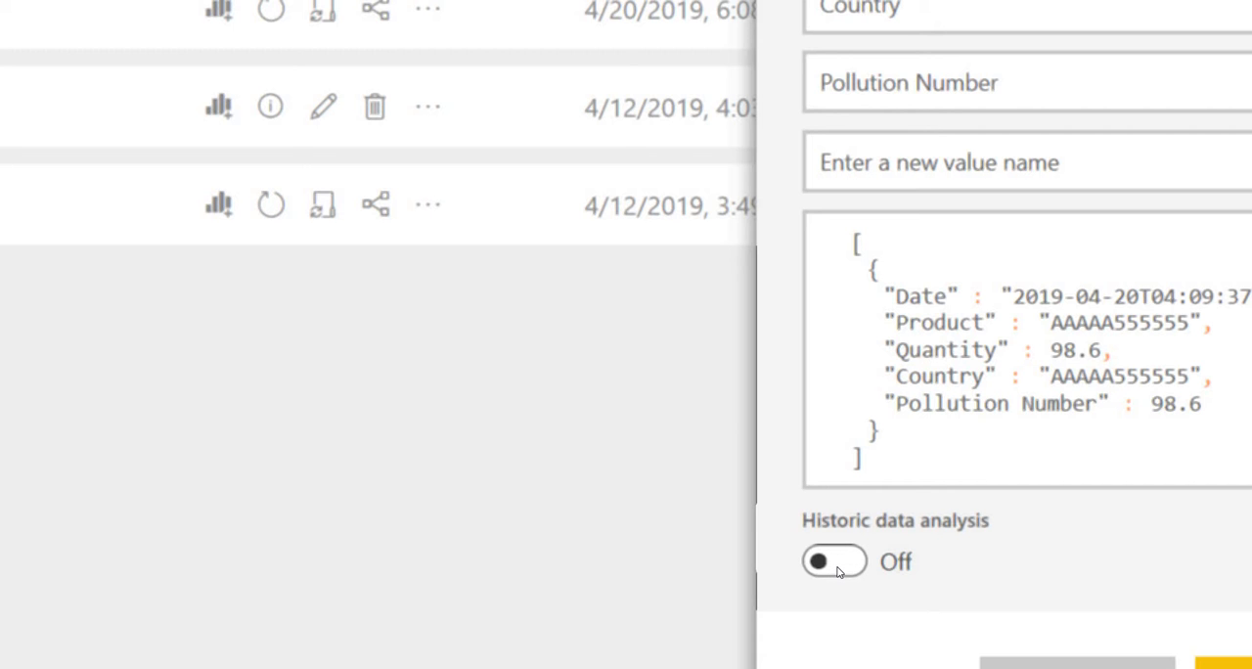
key("super+Tab")
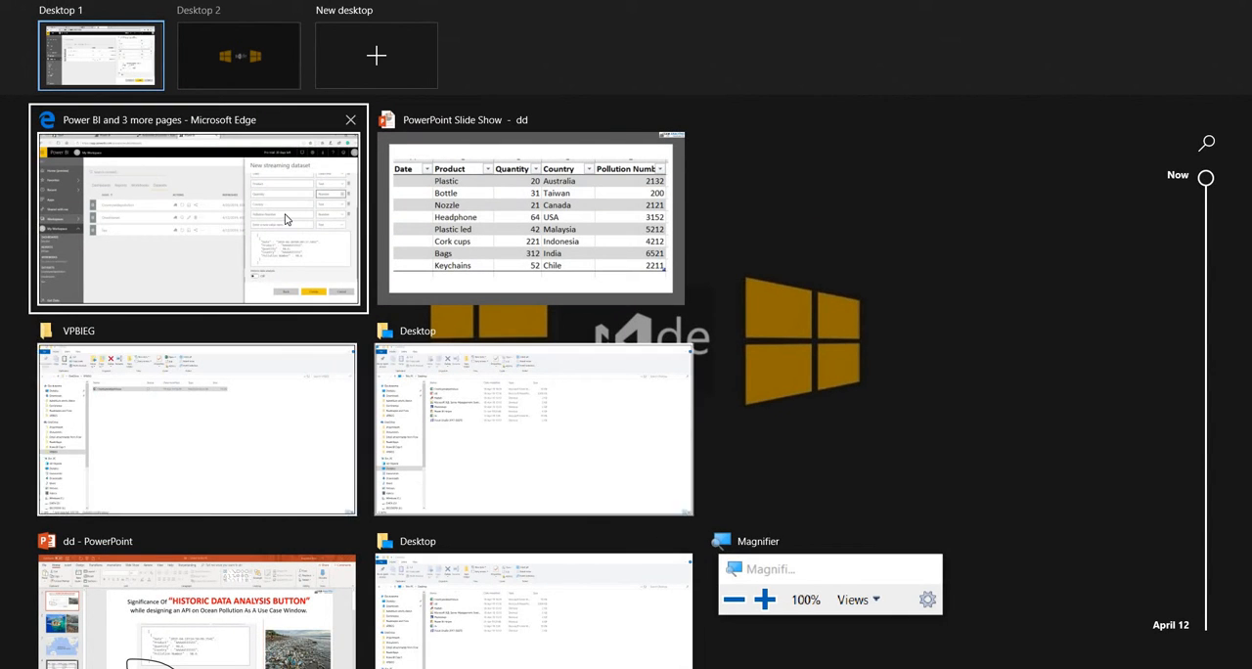
left_click(583, 287)
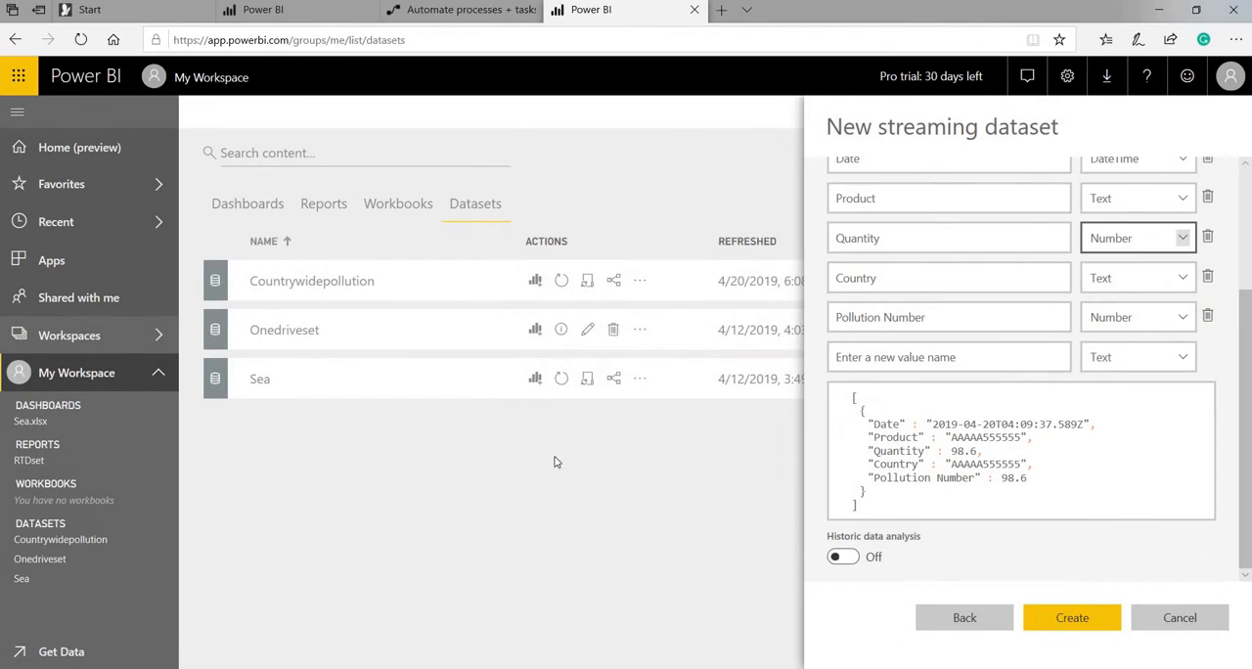
mouse_move(560, 668)
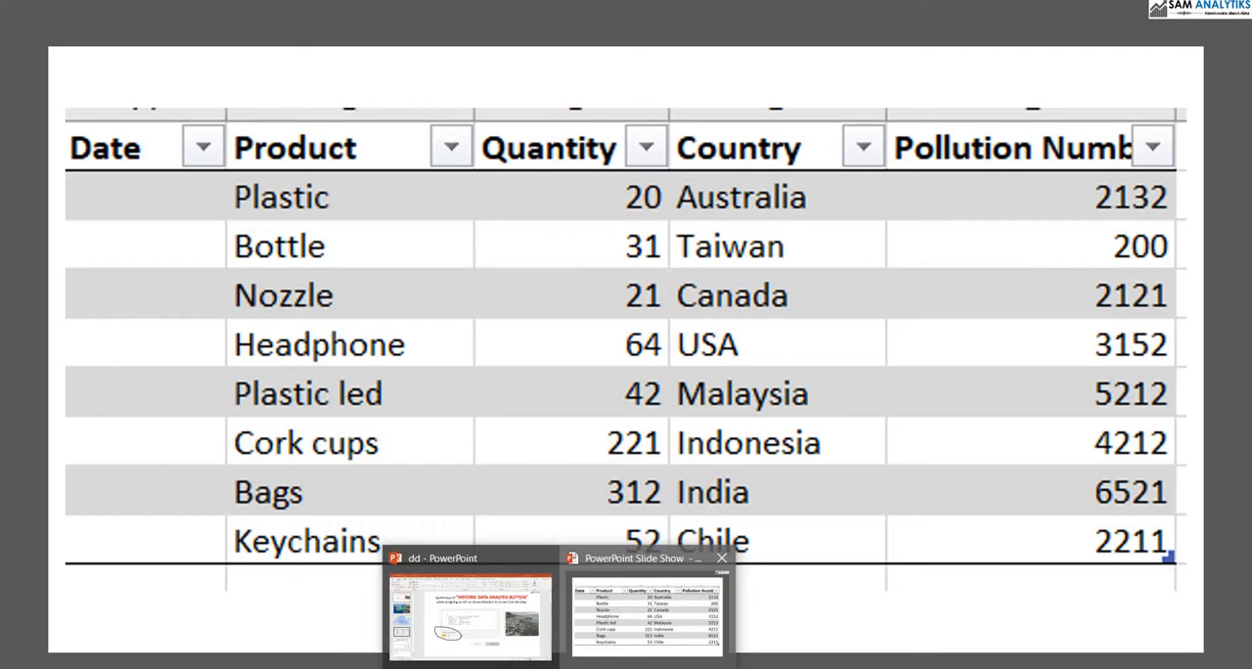
left_click(658, 613)
key("Left")
key("Left")
key("Left")
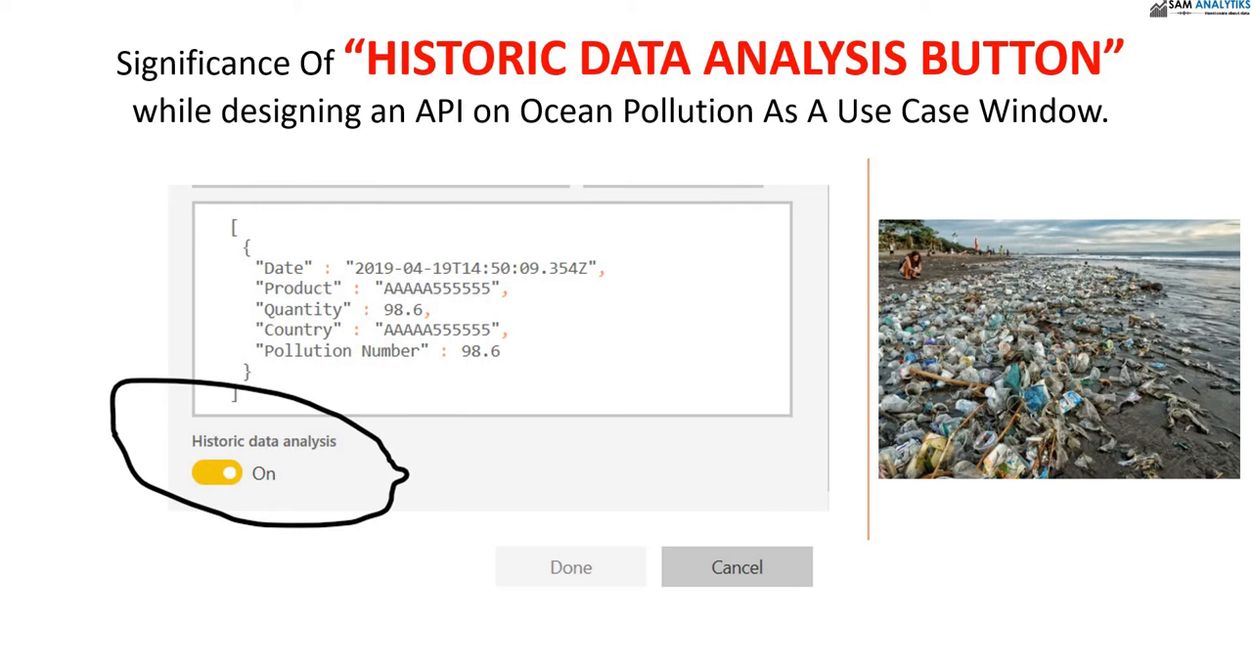
key("Right")
key("Right")
key("Right")
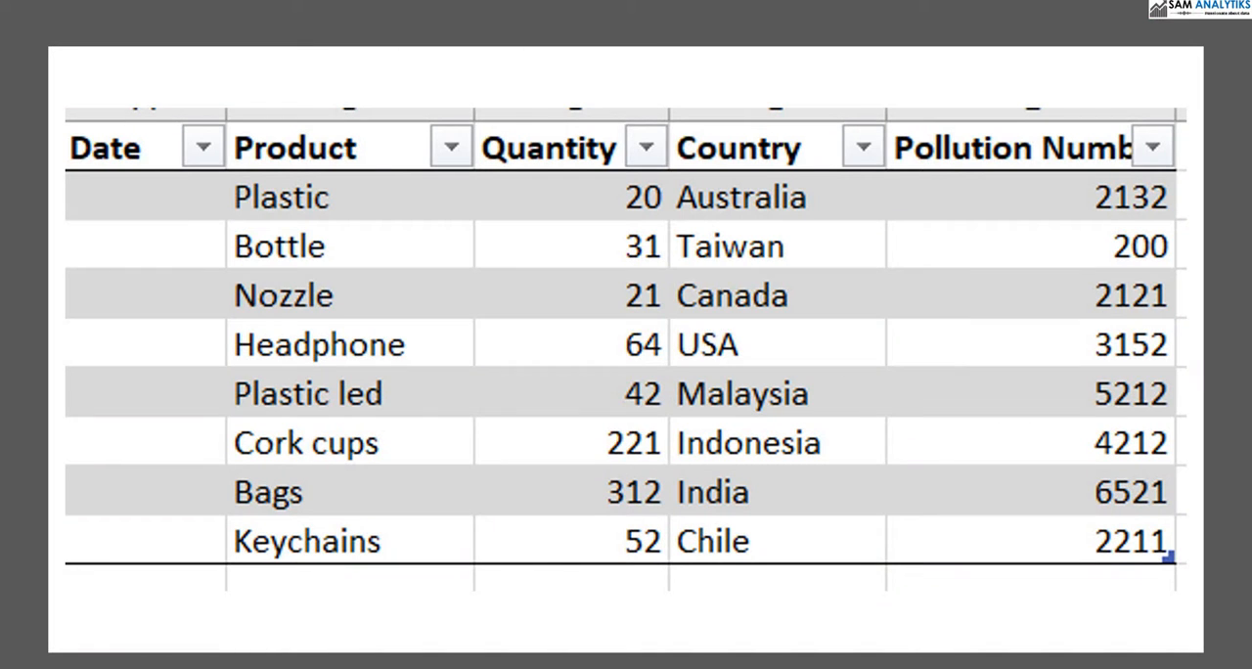
key("Right")
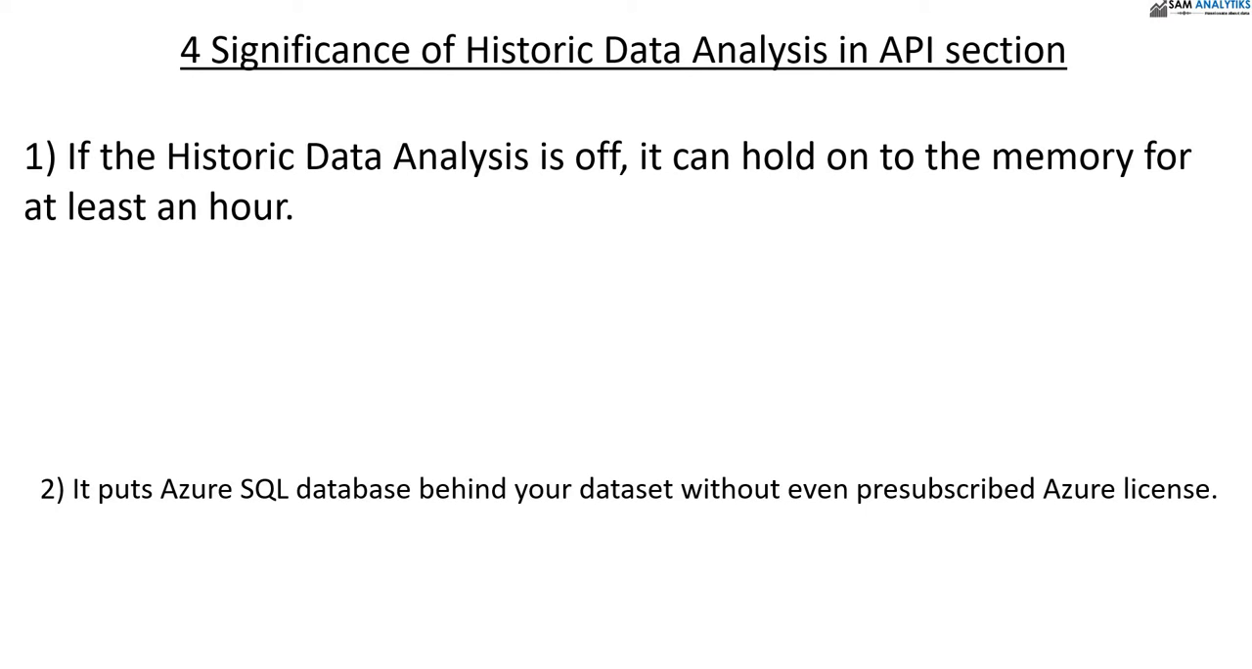
key("Right")
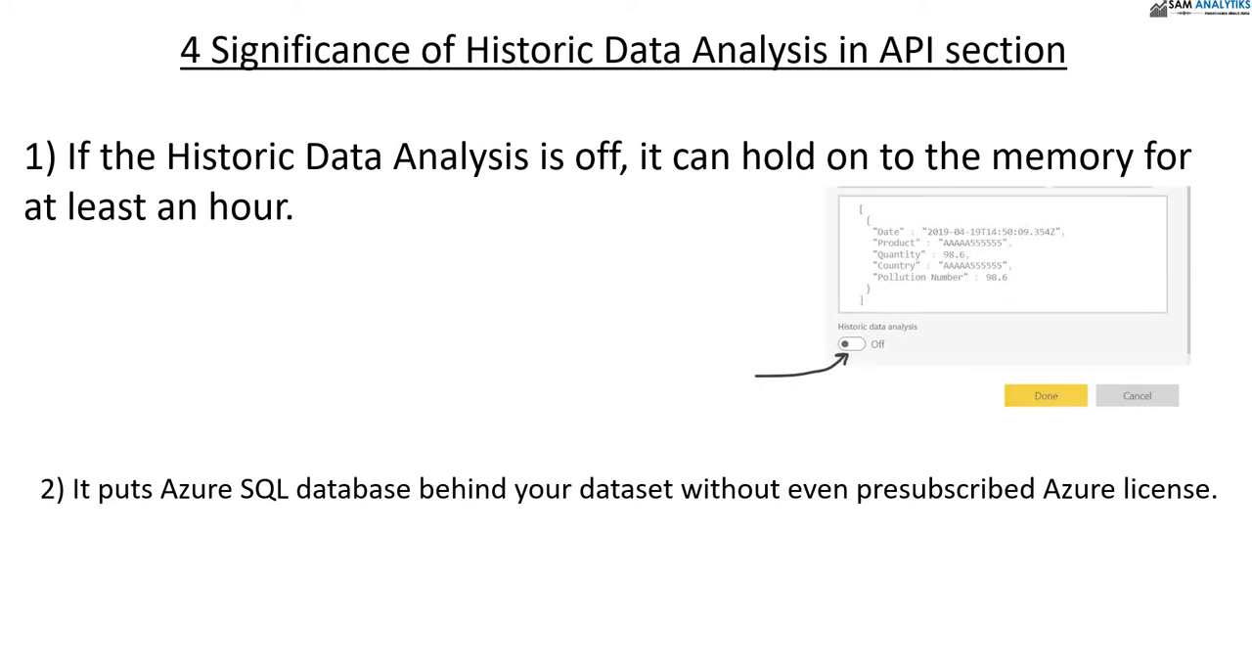
Switch back to Power BI, create the RTDcountry dataset with historic data analysis off, and close the creation summary.
key("alt+Tab")
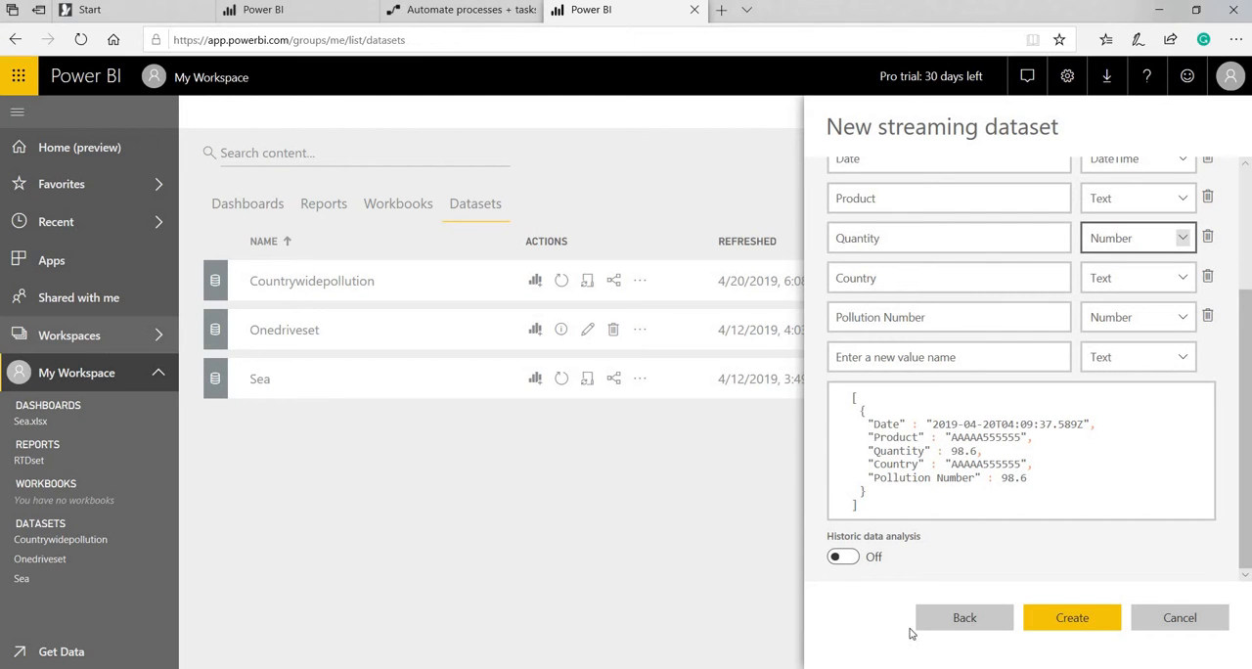
left_click(1057, 627)
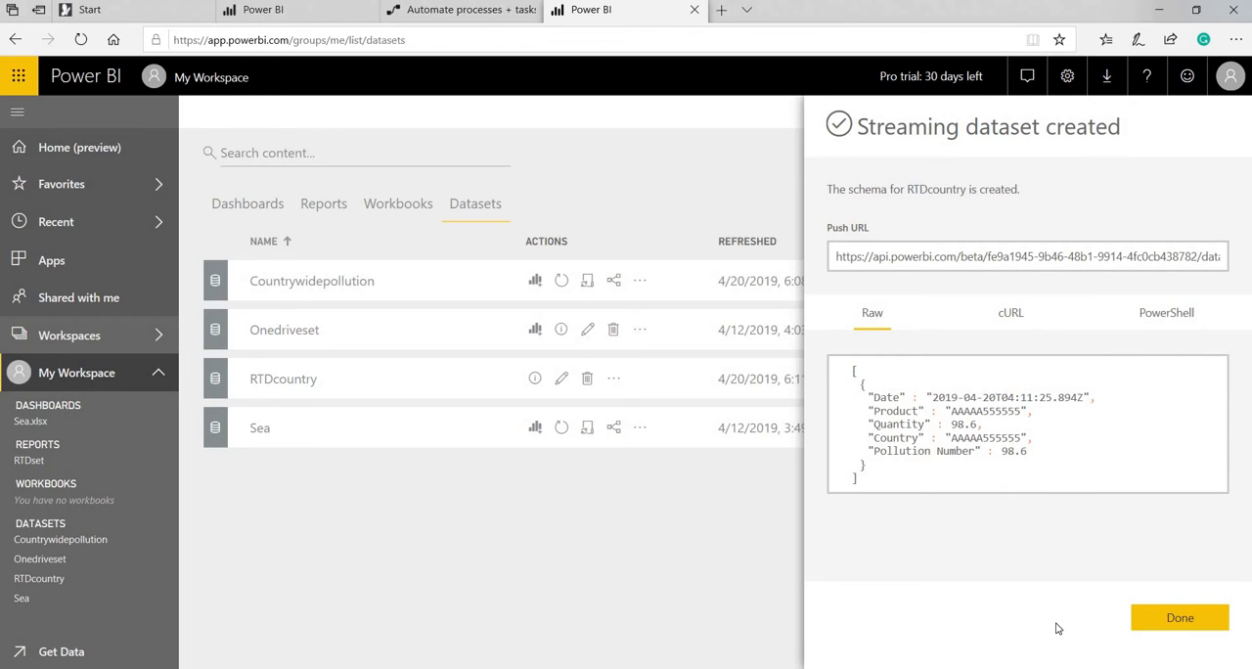
left_click(653, 557)
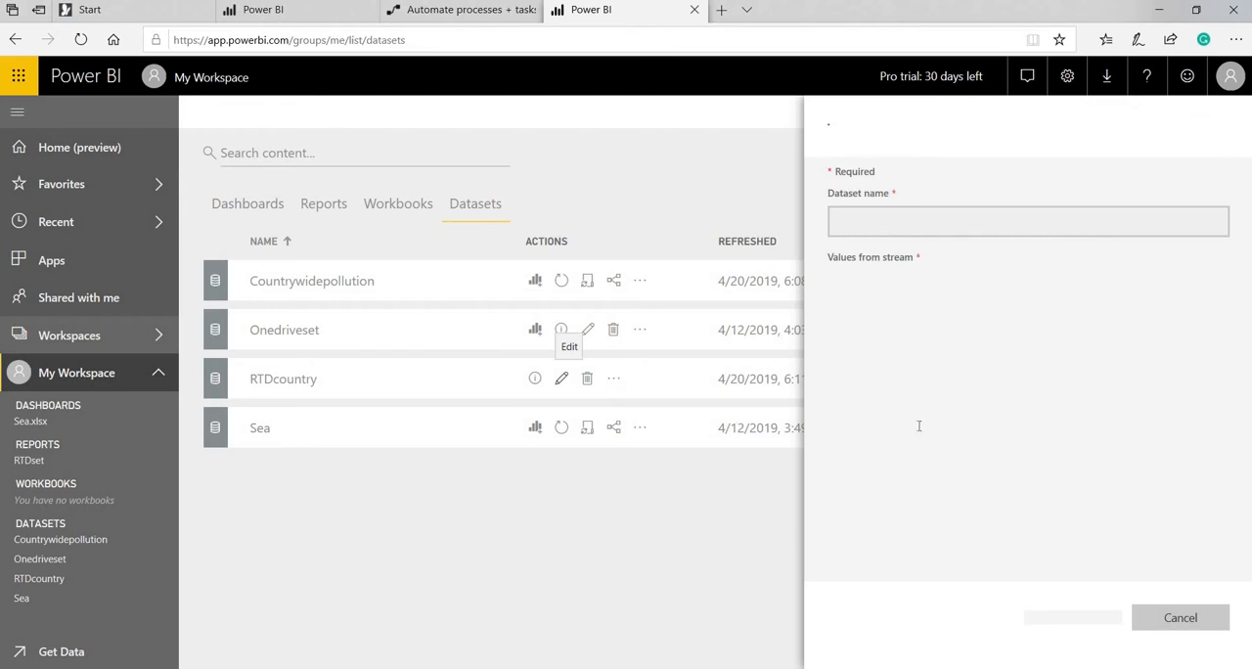
Edit the RTDcountry streaming dataset to turn on historic data analysis and save the change.
left_click(563, 379)
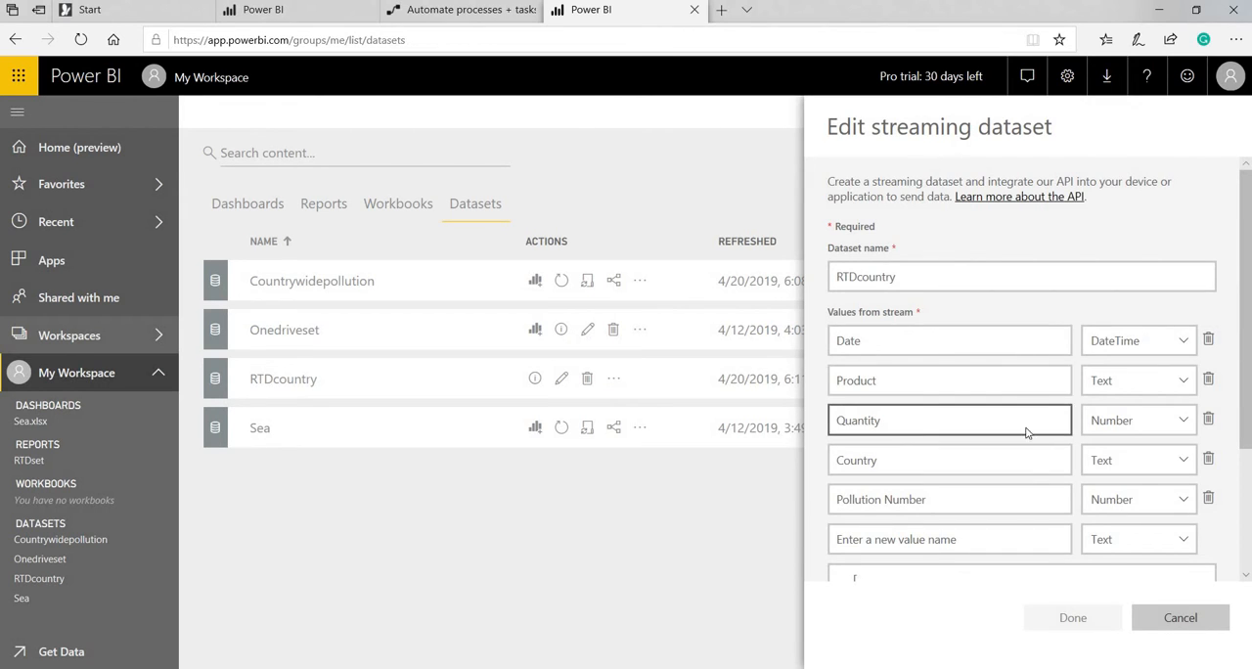
scroll(1000, 448, "down", 3)
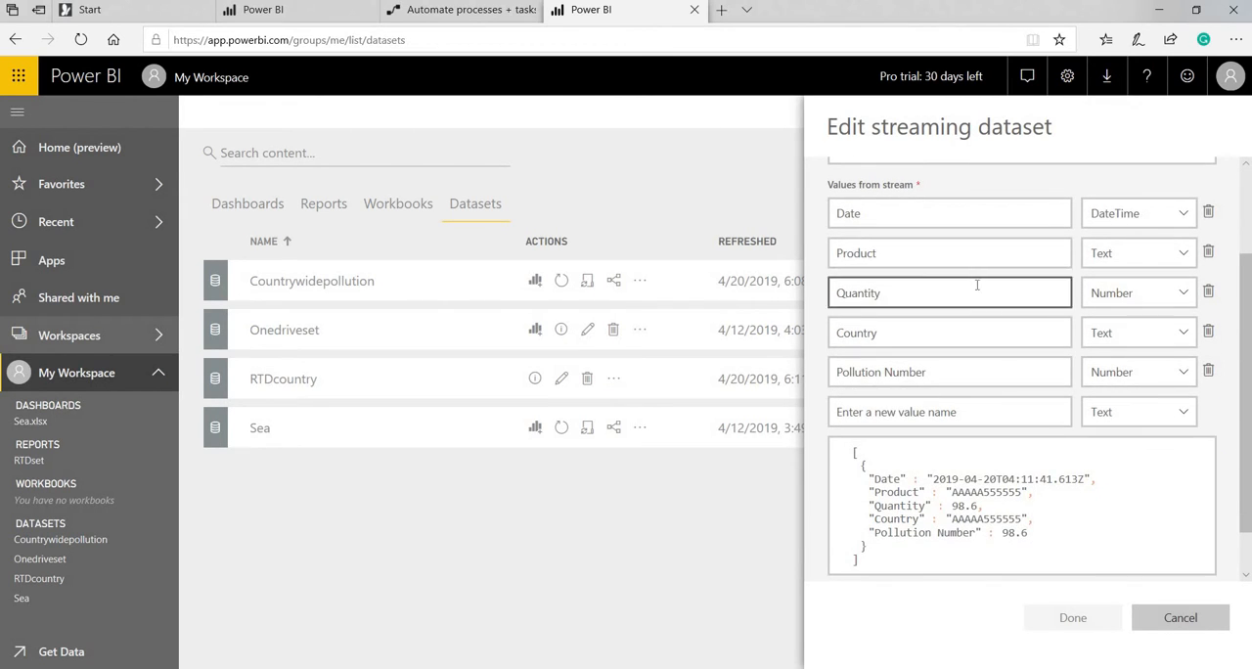
scroll(985, 382, "down", 2)
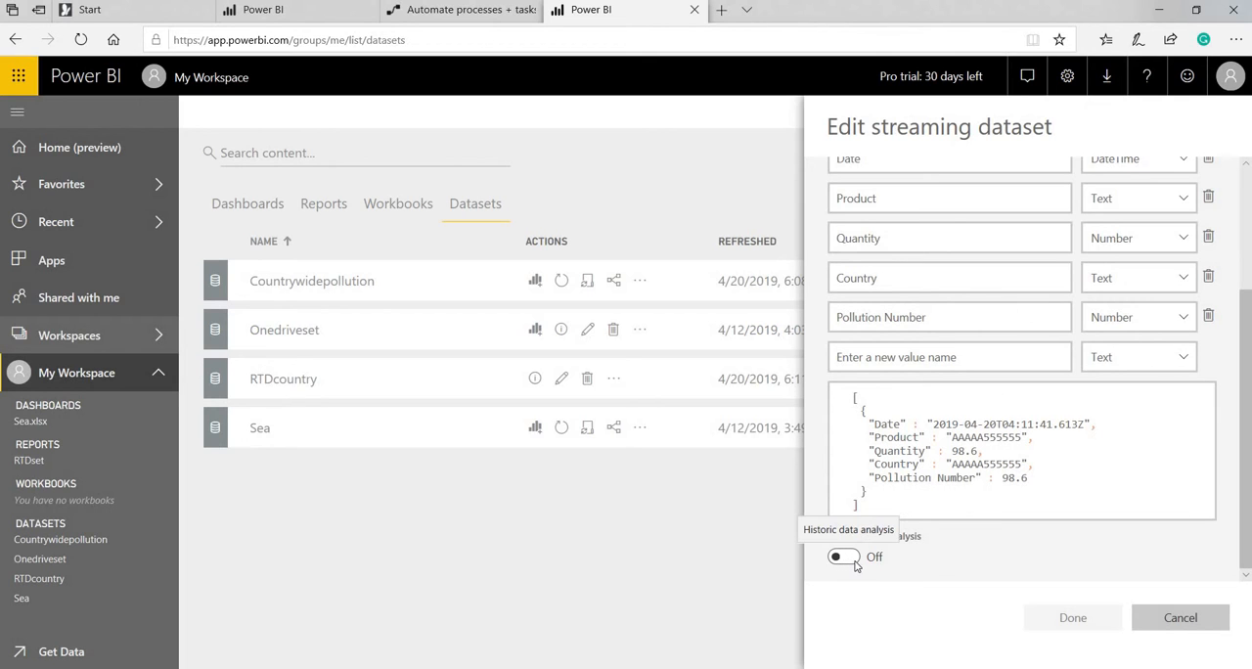
key("alt+Tab")
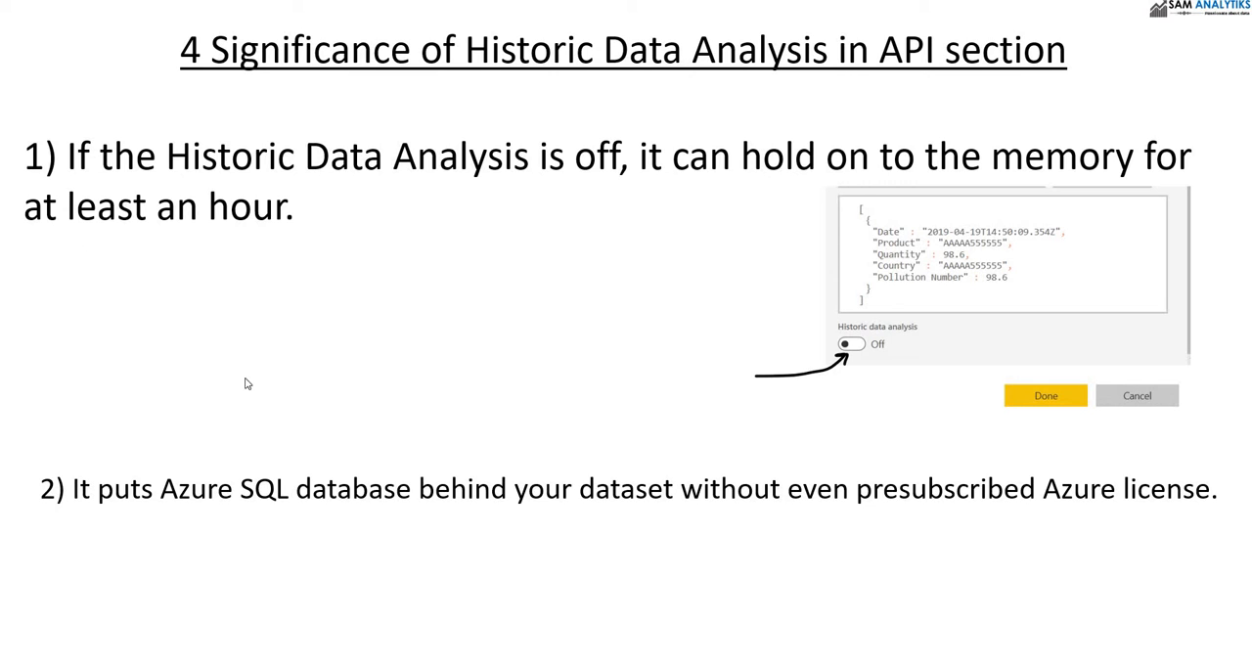
key("alt+Tab")
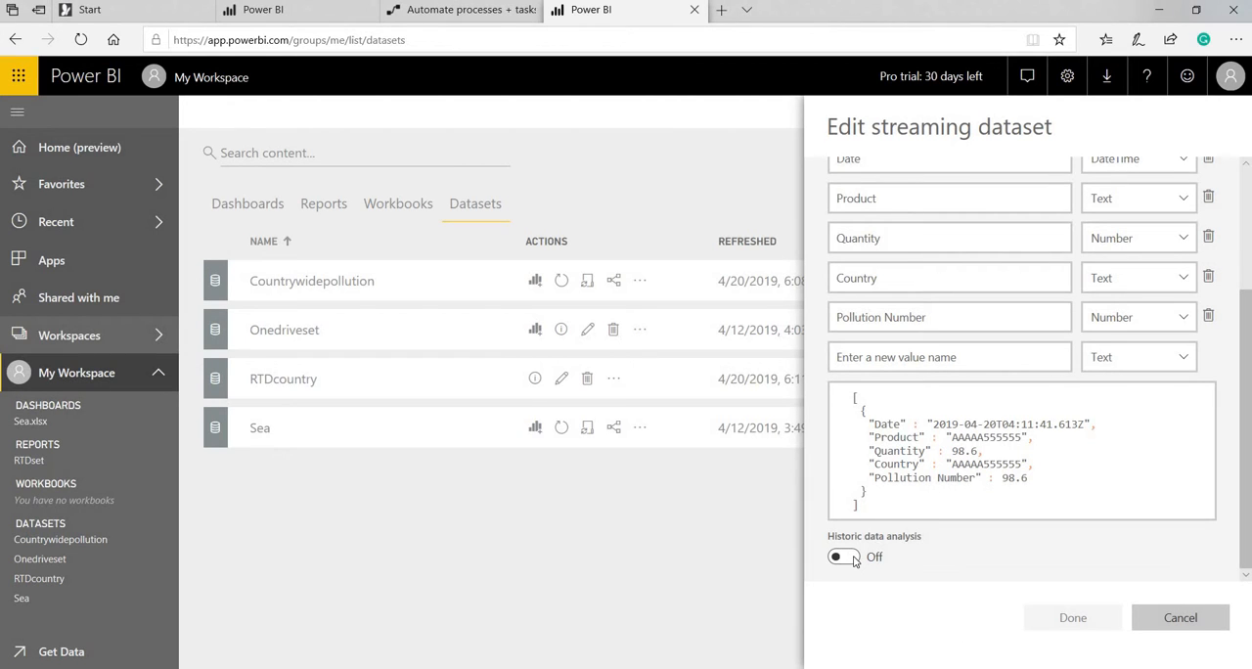
left_click(853, 560)
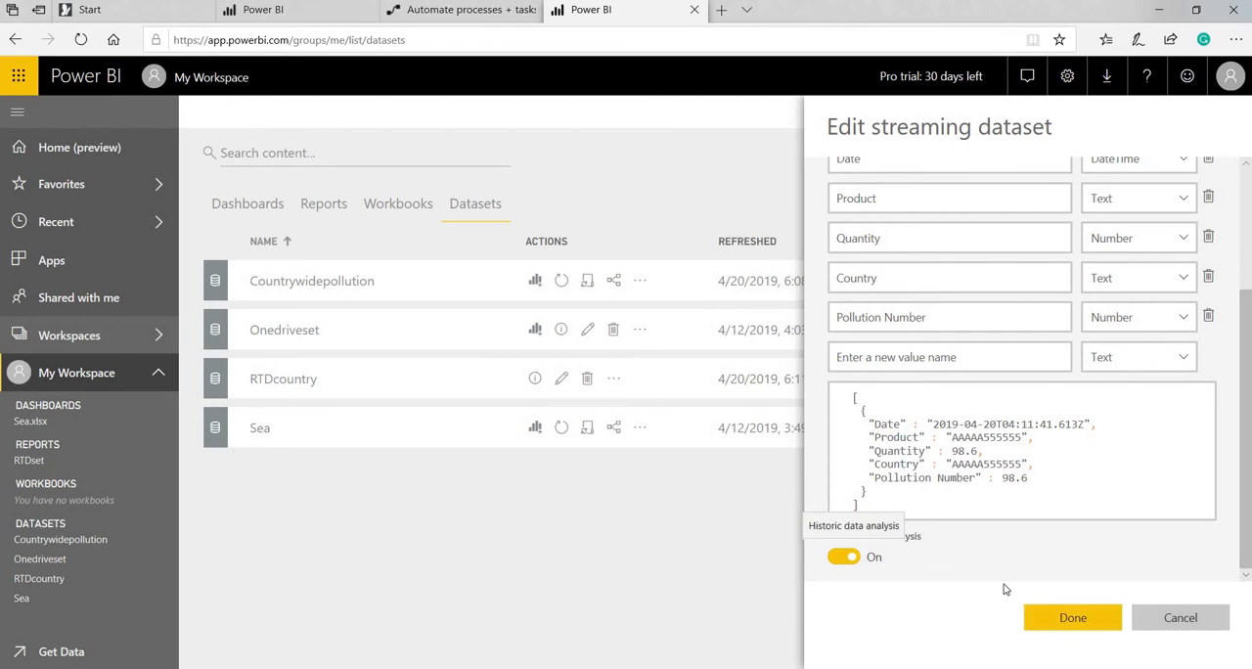
left_click(1048, 619)
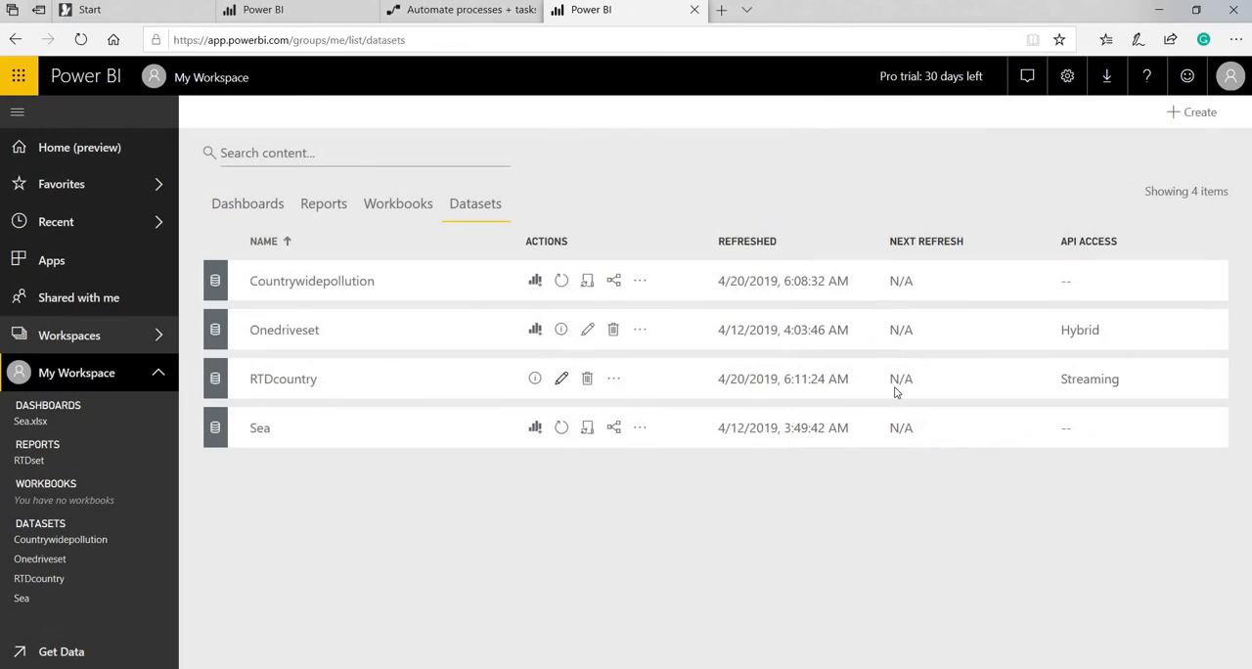
Start a report from the refreshed RTDcountry dataset and place a widened Country map in the lower part of the page.
left_click(83, 41)
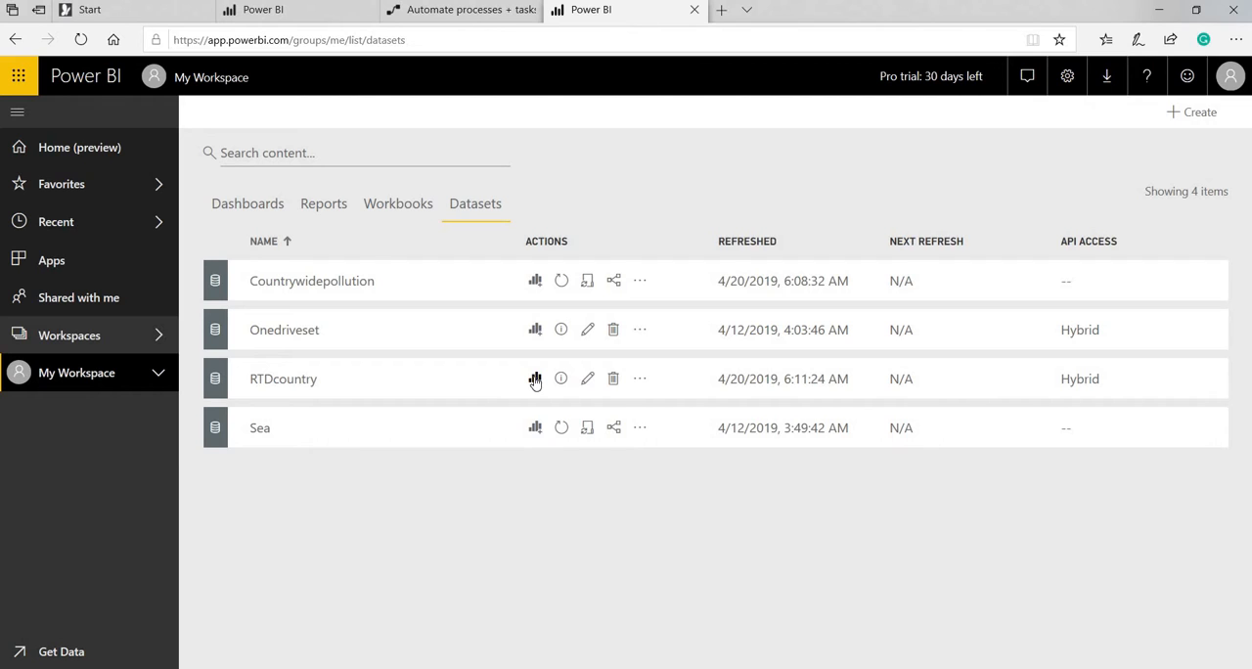
left_click(535, 380)
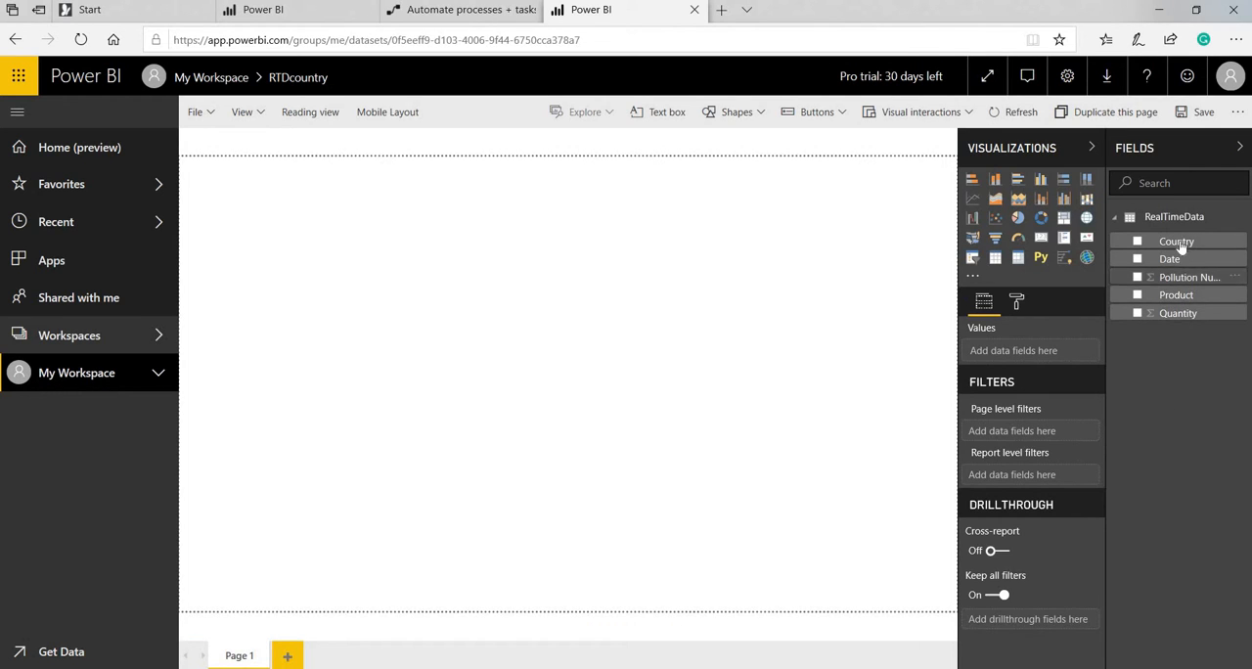
left_click_drag(1182, 247, 263, 189)
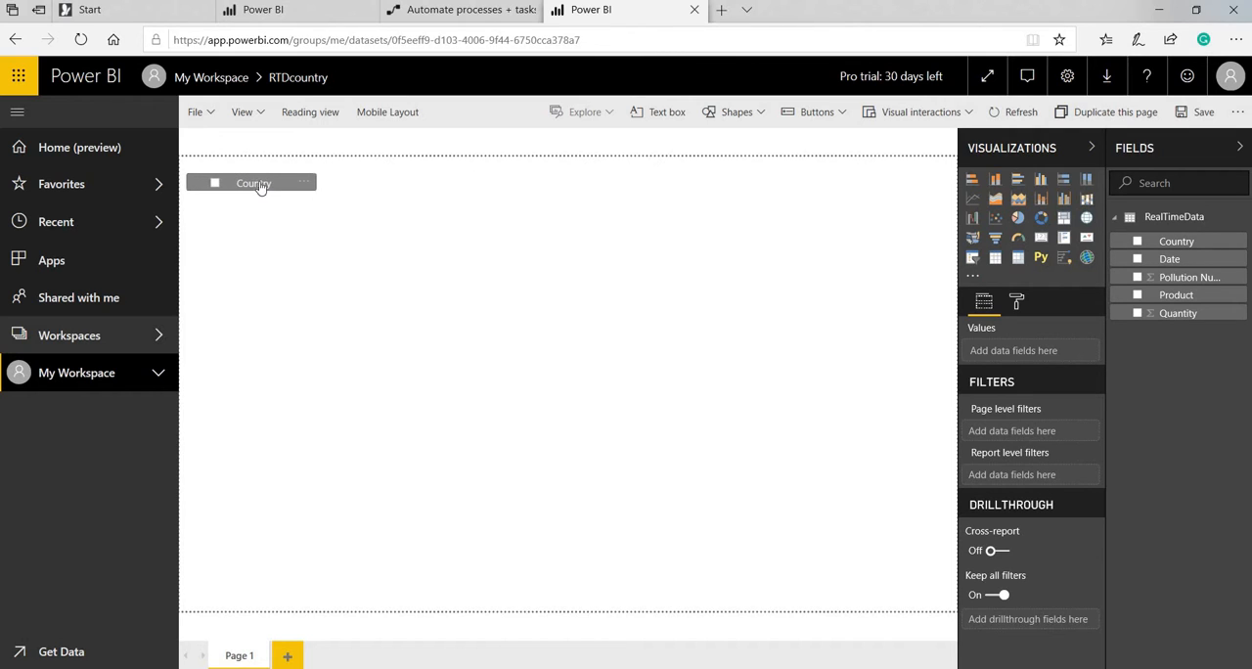
left_click_drag(347, 250, 354, 257)
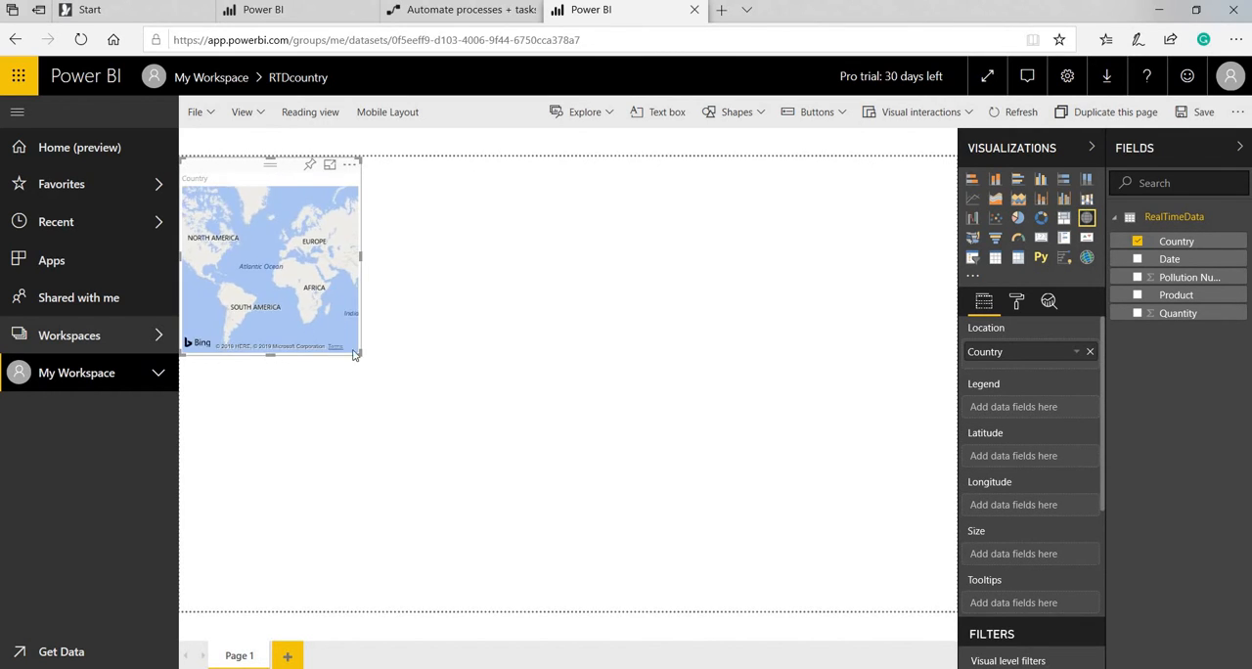
left_click_drag(354, 350, 556, 420)
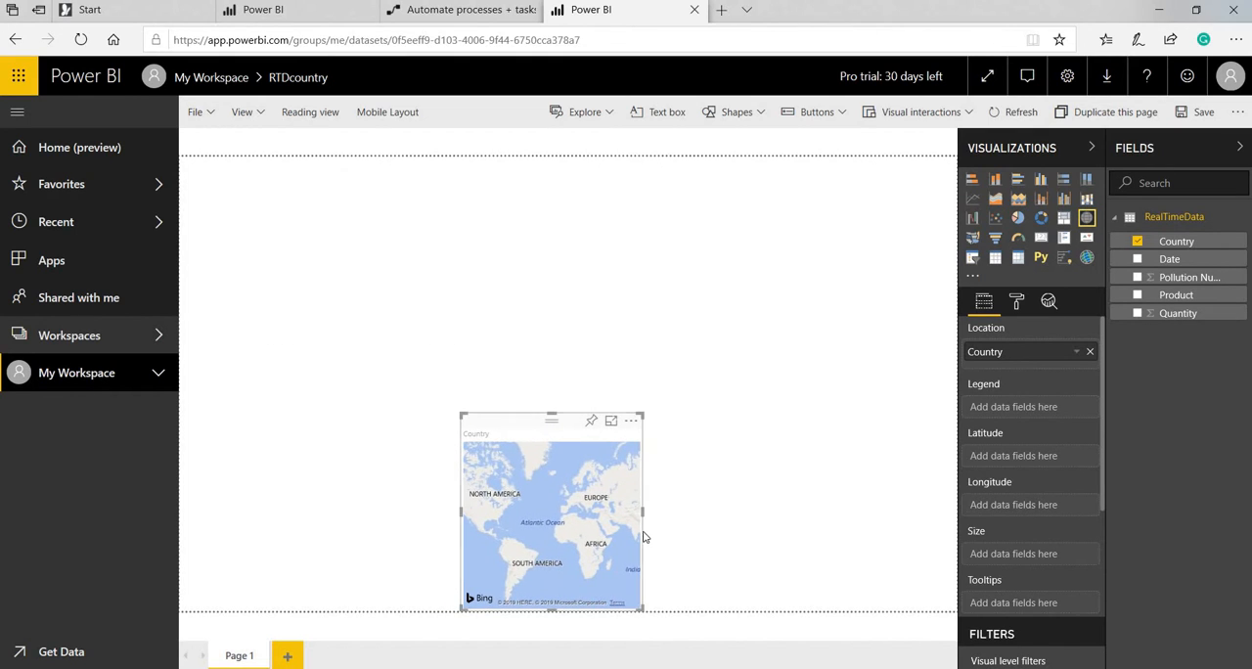
left_click_drag(642, 512, 841, 511)
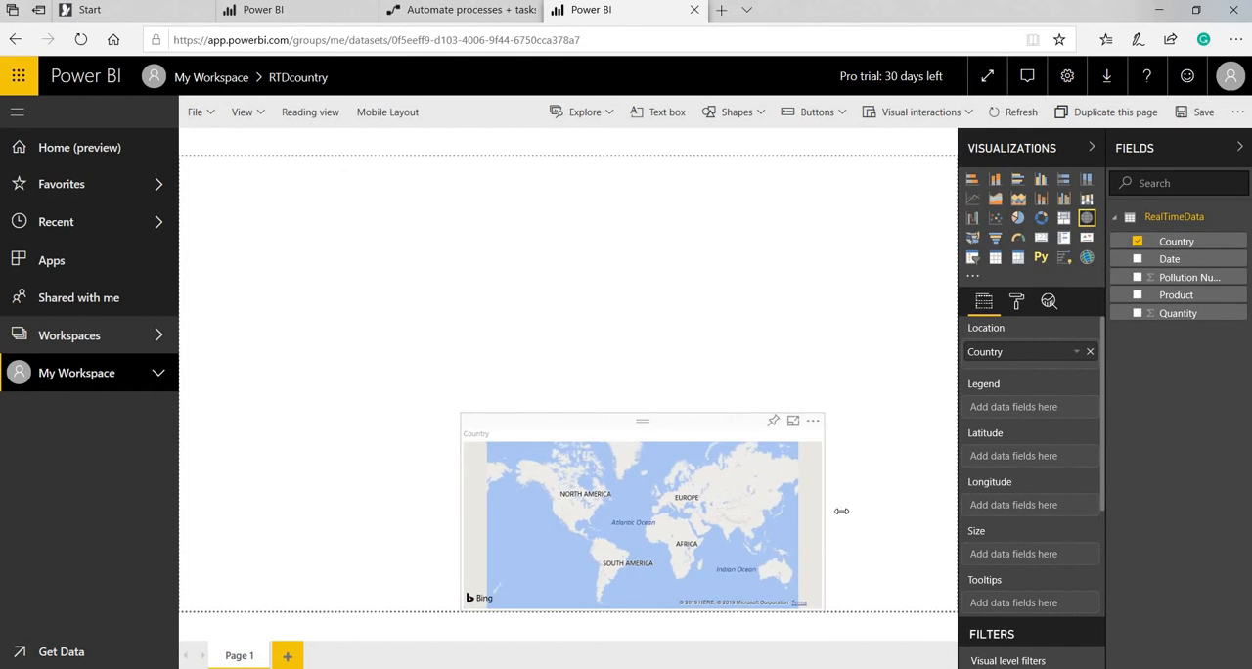
Add a table with Date, Pollution Number, Product and Quantity, and position it in the page's upper-left area.
left_click(773, 254)
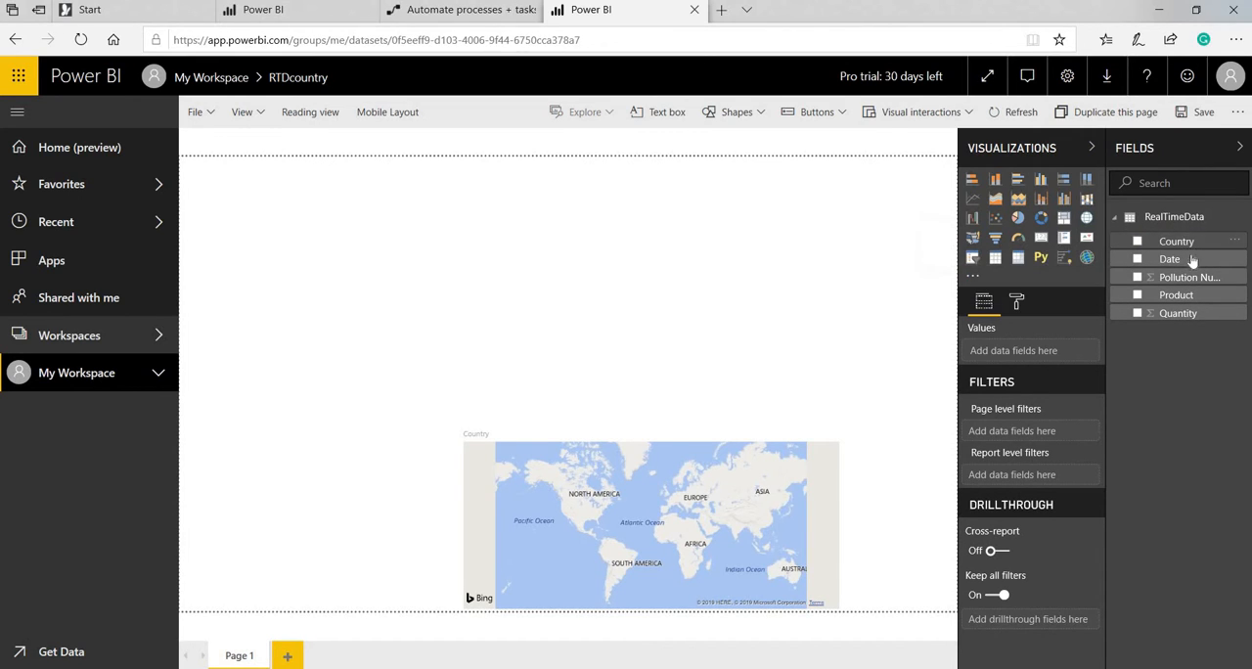
left_click_drag(1186, 266, 264, 215)
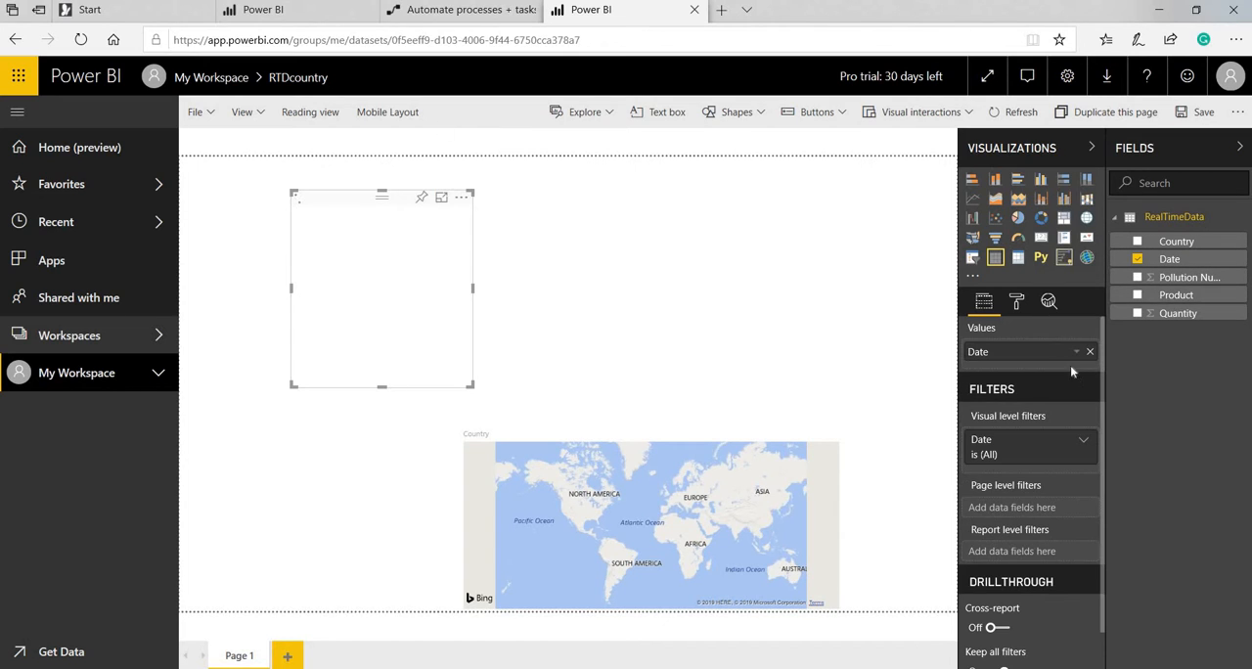
left_click_drag(1201, 280, 395, 263)
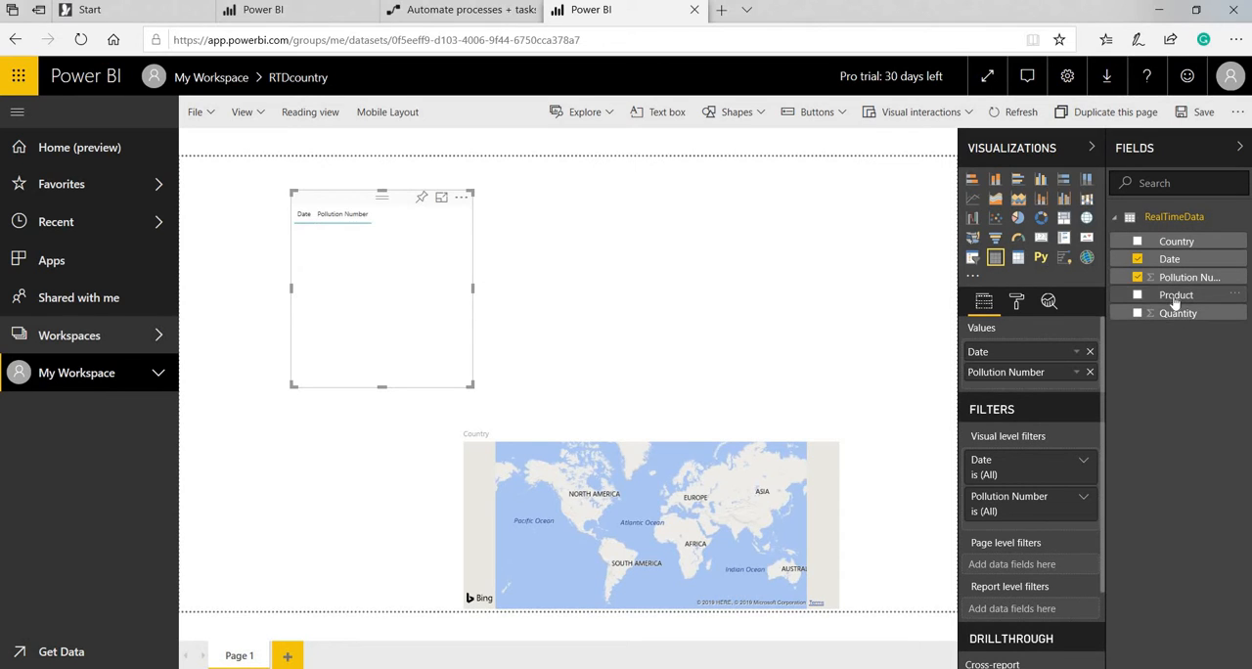
left_click_drag(1173, 303, 416, 291)
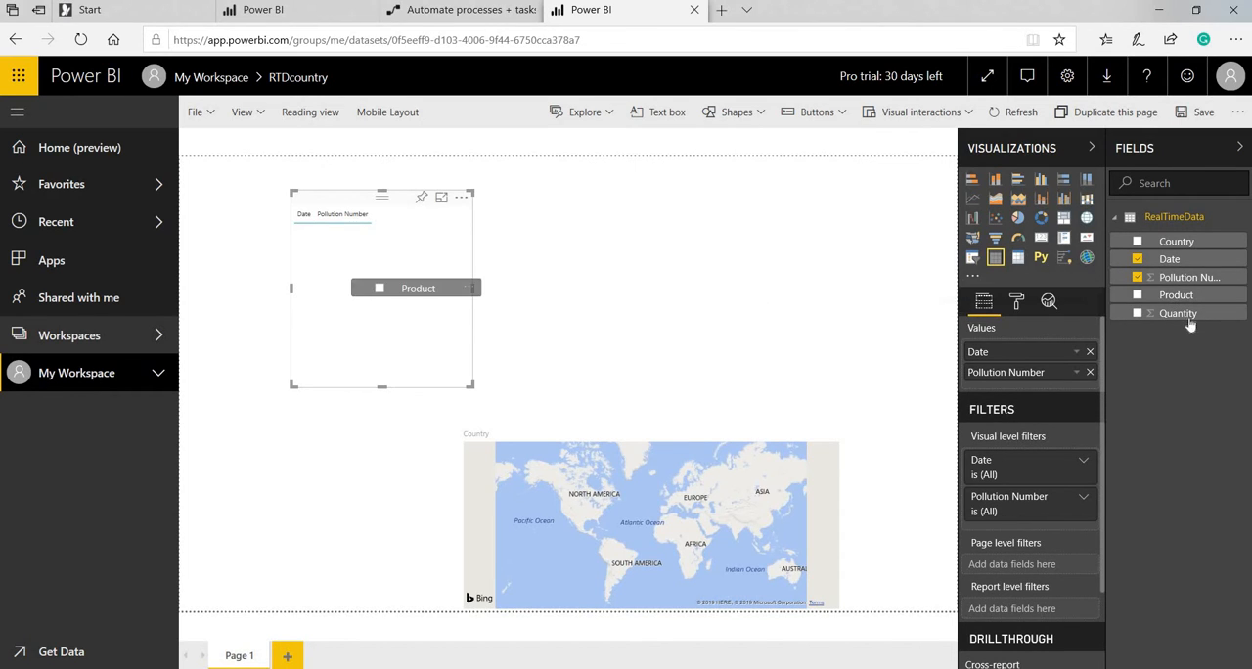
left_click_drag(1178, 313, 436, 259)
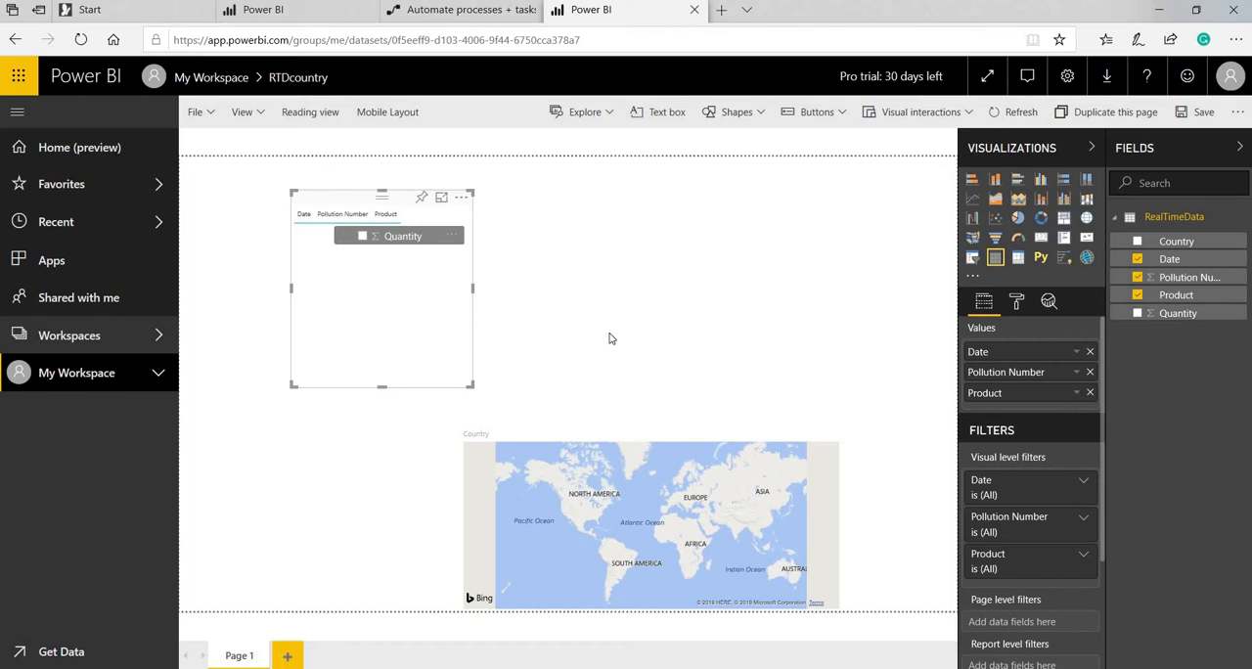
left_click_drag(608, 339, 511, 260)
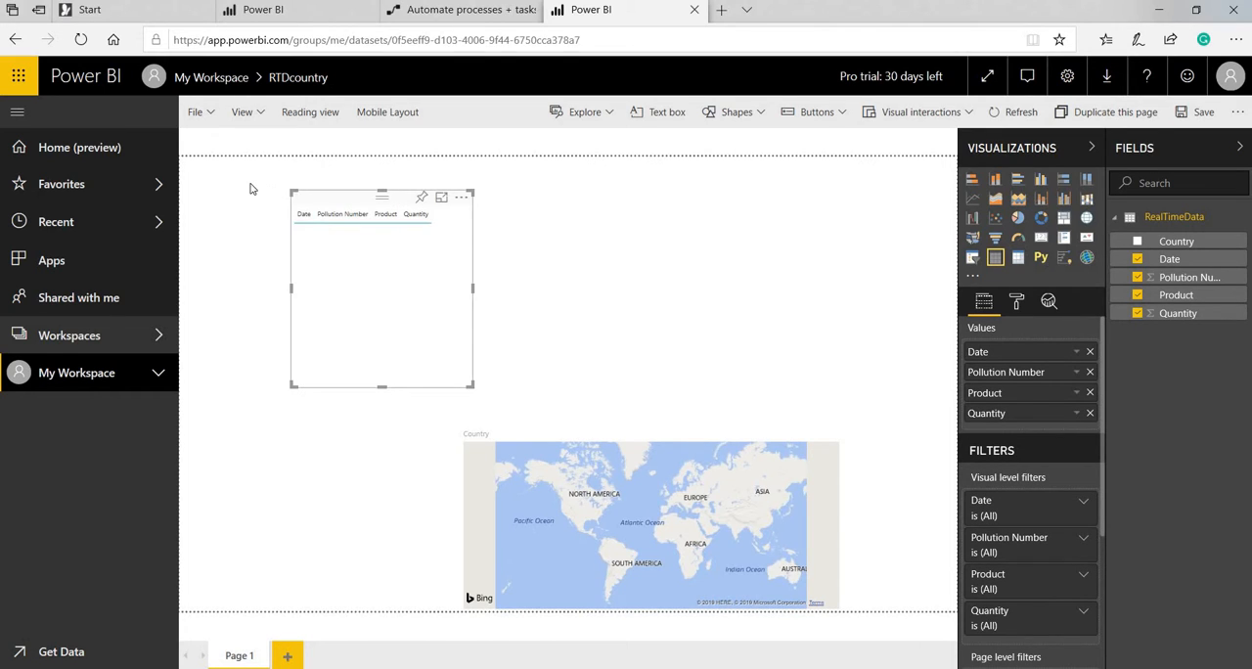
left_click_drag(250, 189, 249, 182)
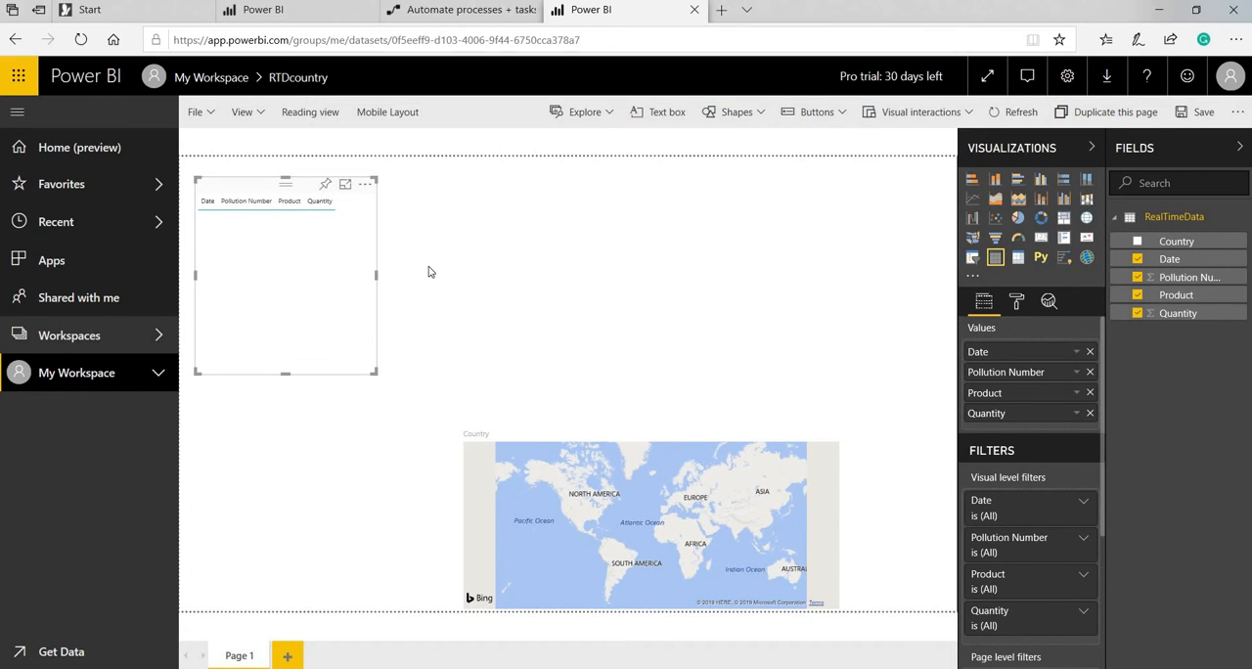
Add Pollution Number and Quantity visuals beside the table and convert both to cards.
left_click_drag(428, 272, 428, 275)
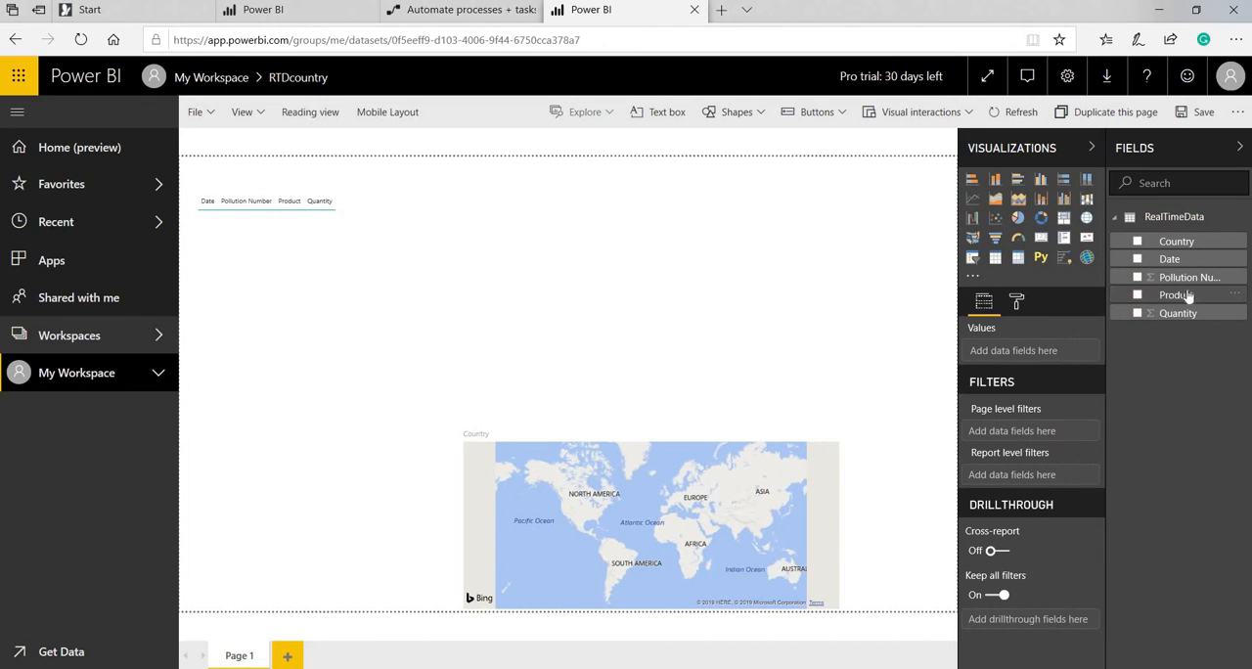
left_click_drag(919, 185, 853, 186)
left_click_drag(1176, 316, 607, 199)
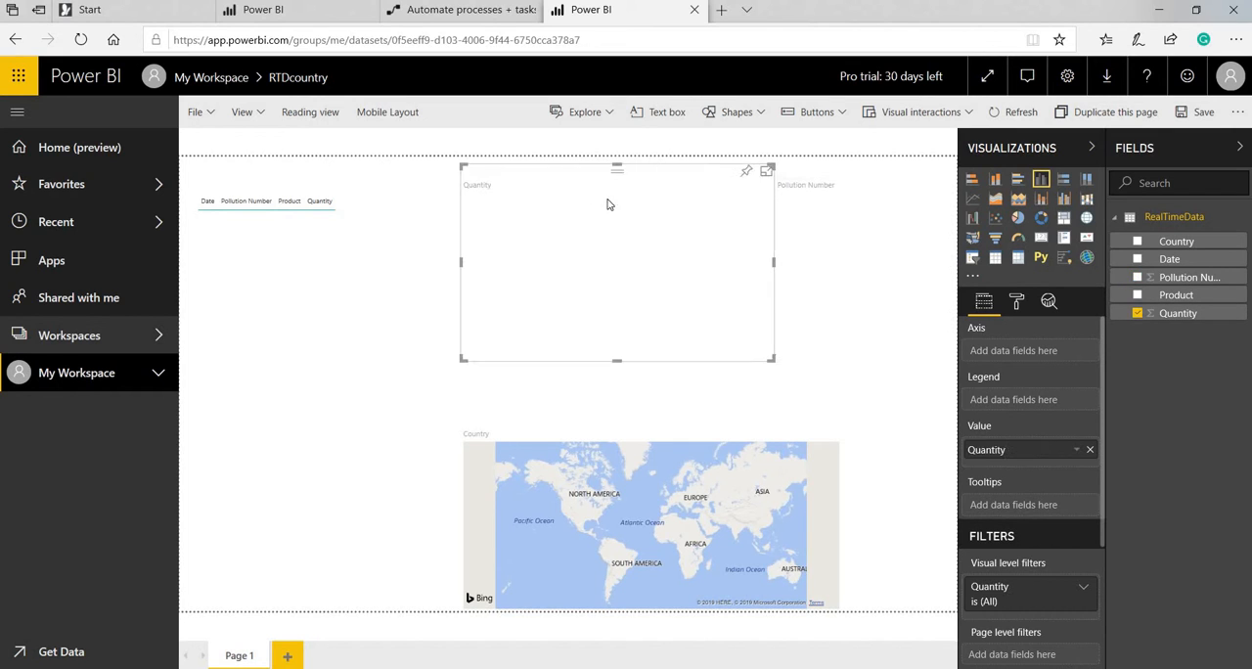
left_click(1039, 243)
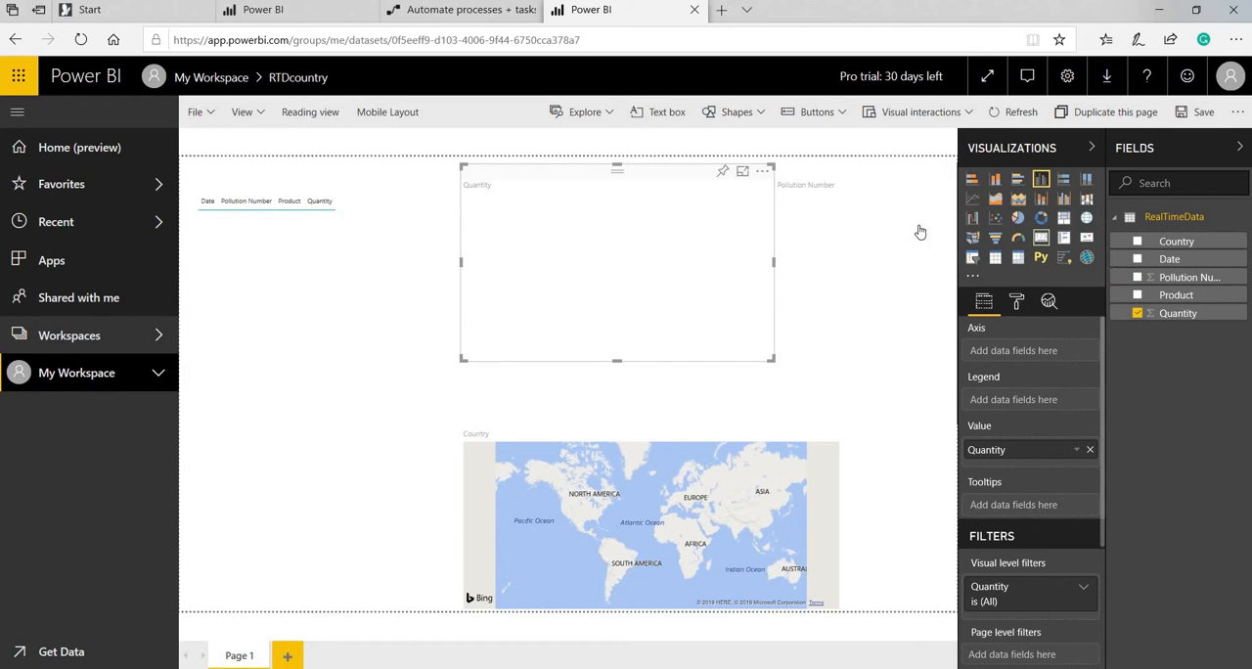
left_click(897, 241)
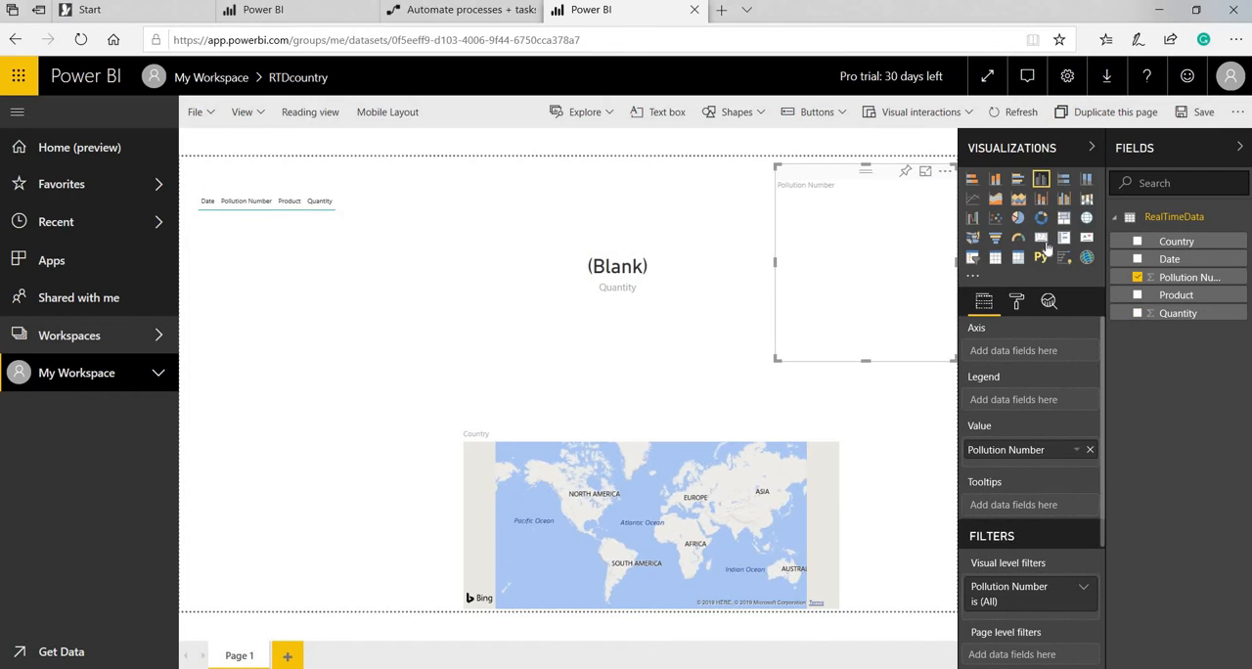
left_click(1042, 240)
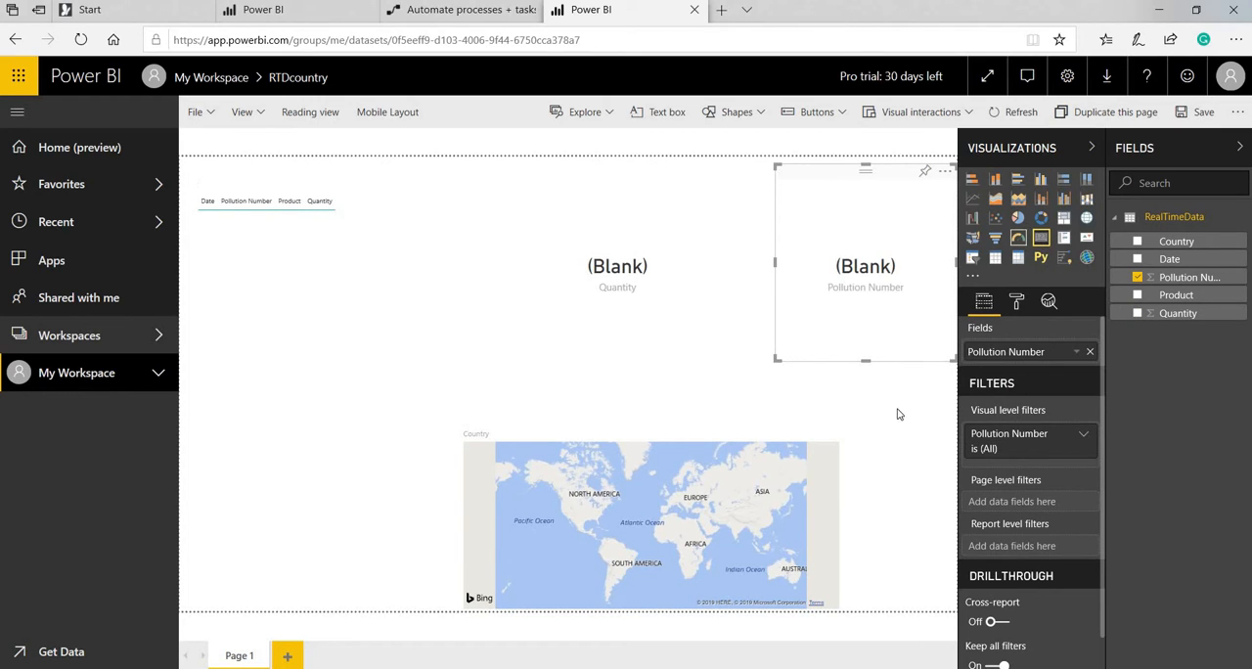
left_click(860, 494)
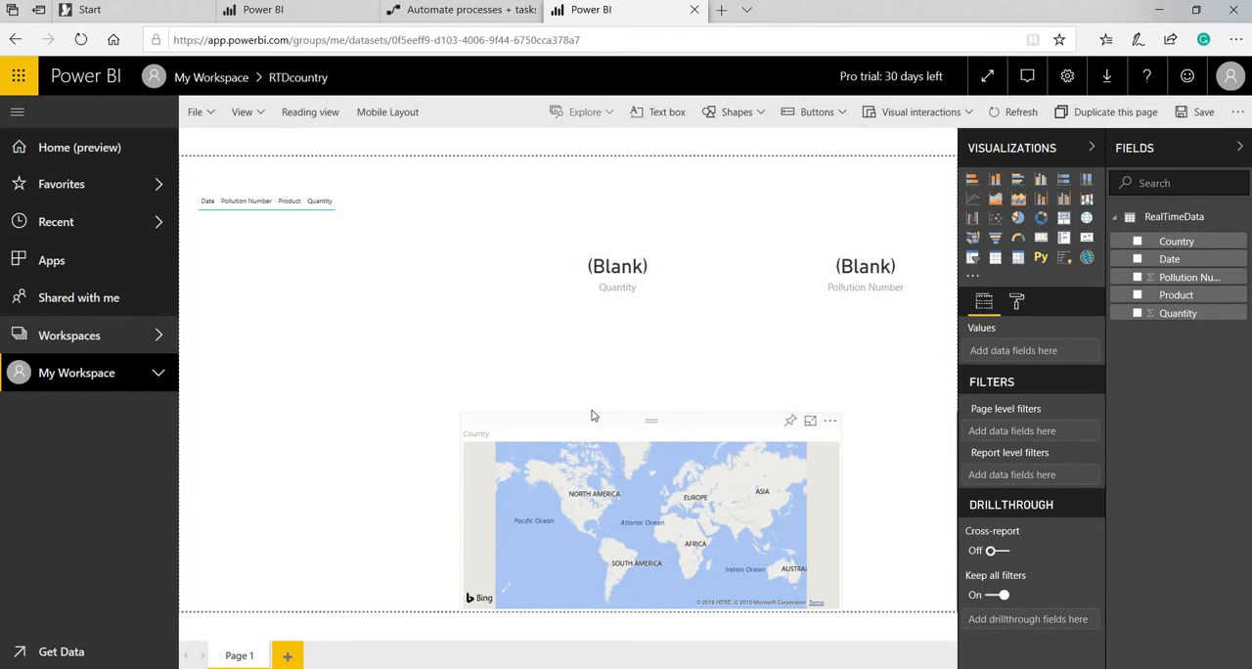
Shift the Country map toward the page centre and enlarge it upward and to the right.
left_click_drag(675, 421, 563, 413)
left_click(561, 406)
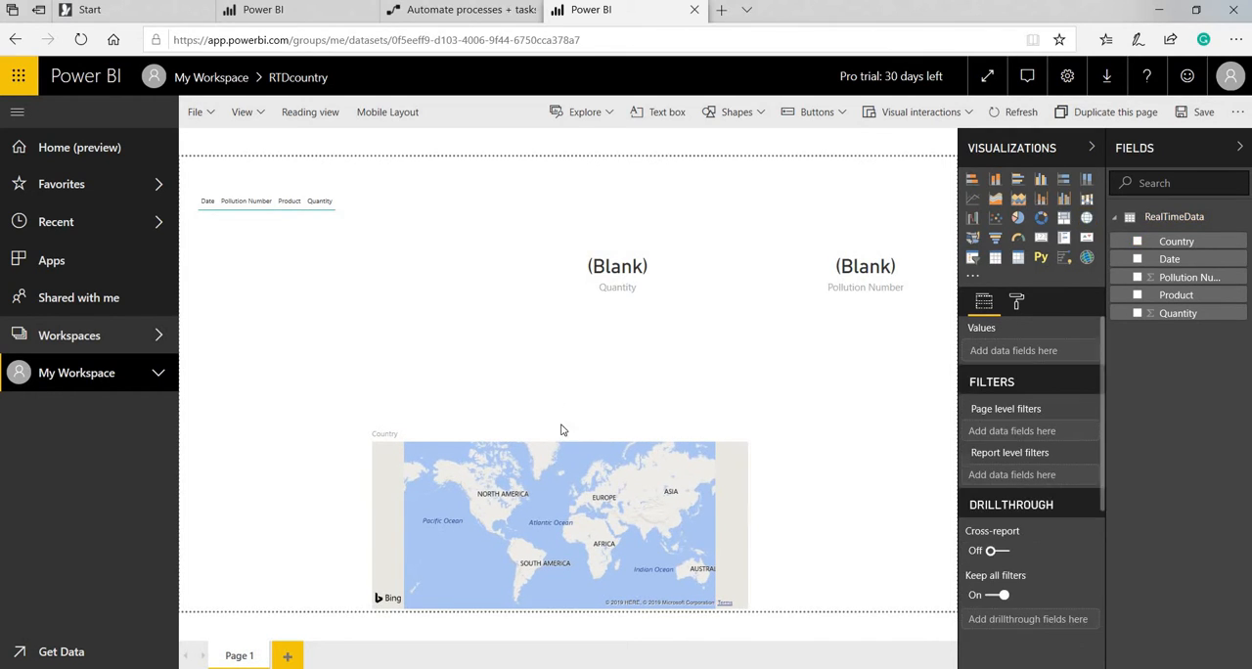
left_click(560, 415)
left_click_drag(560, 415, 563, 395)
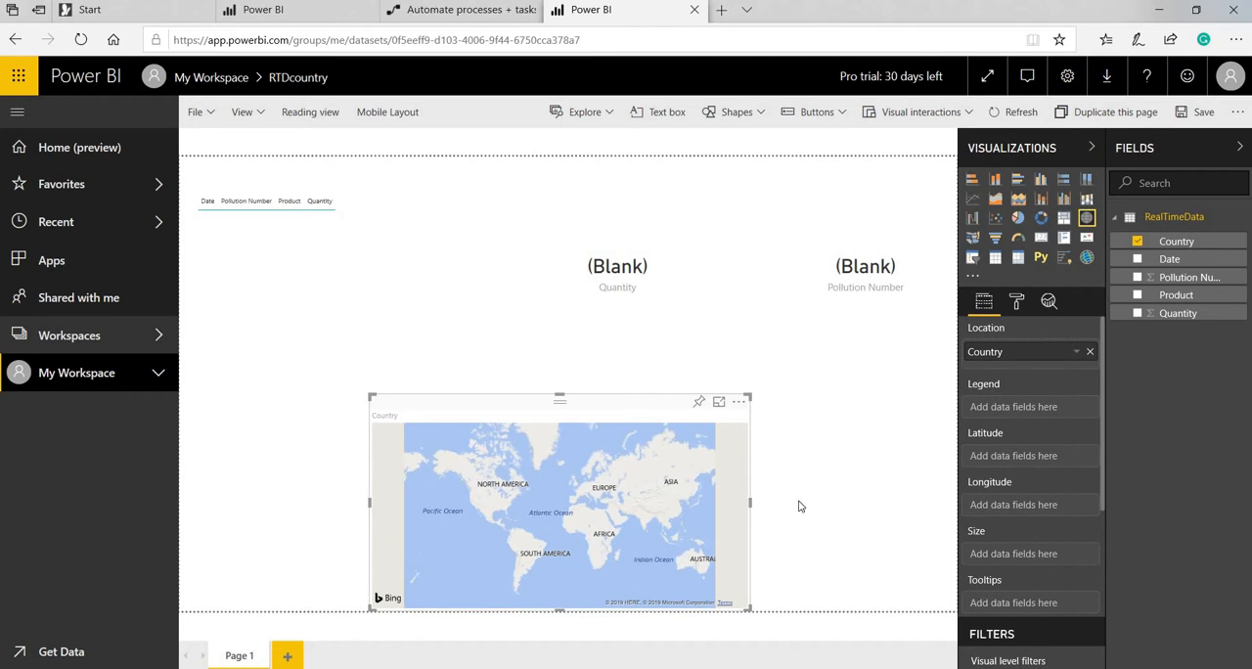
left_click_drag(798, 505, 810, 505)
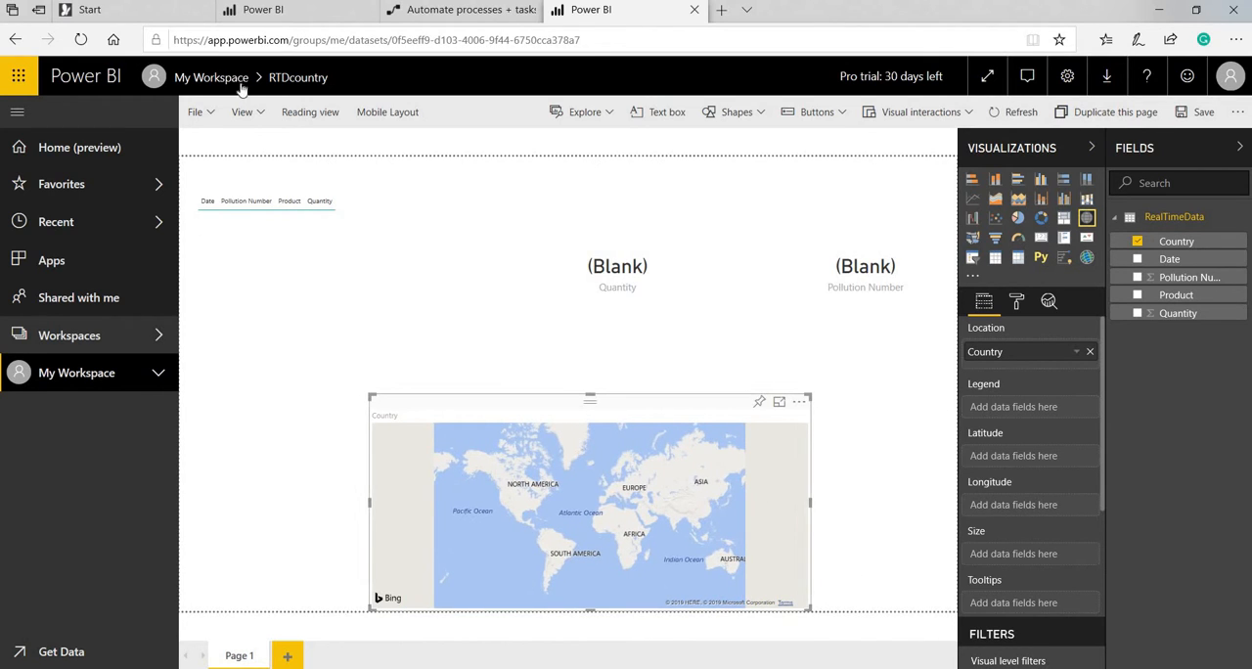
Save the report under the name RTDCountry.
left_click(198, 112)
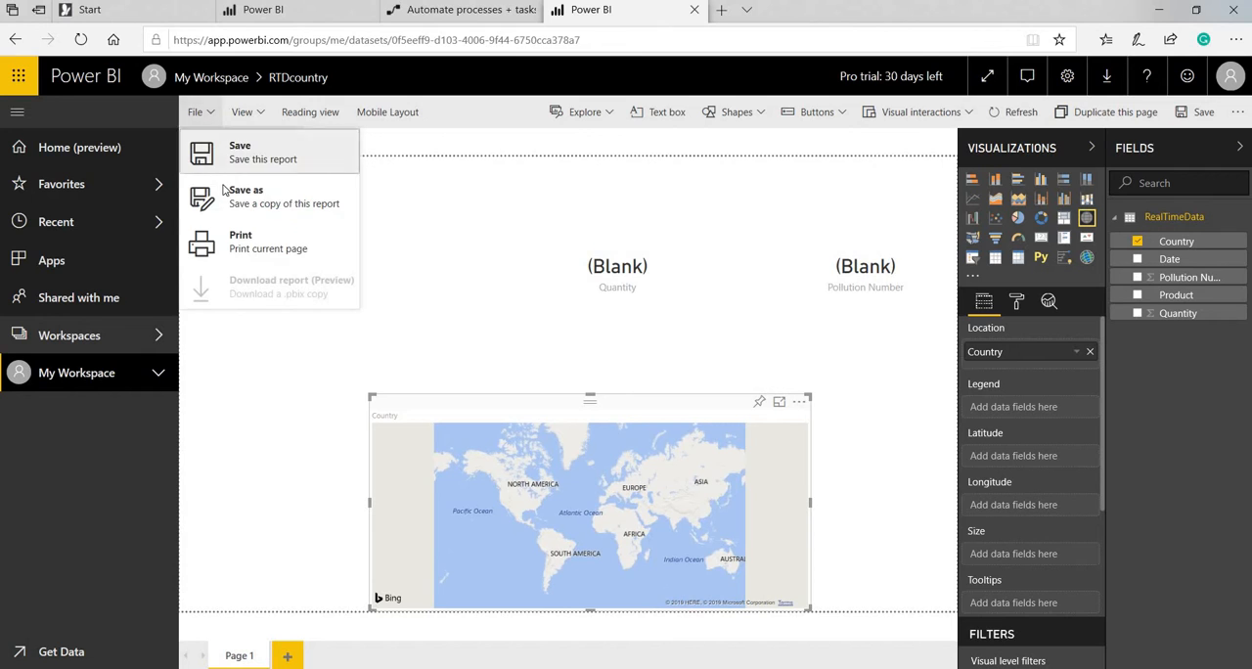
left_click(230, 194)
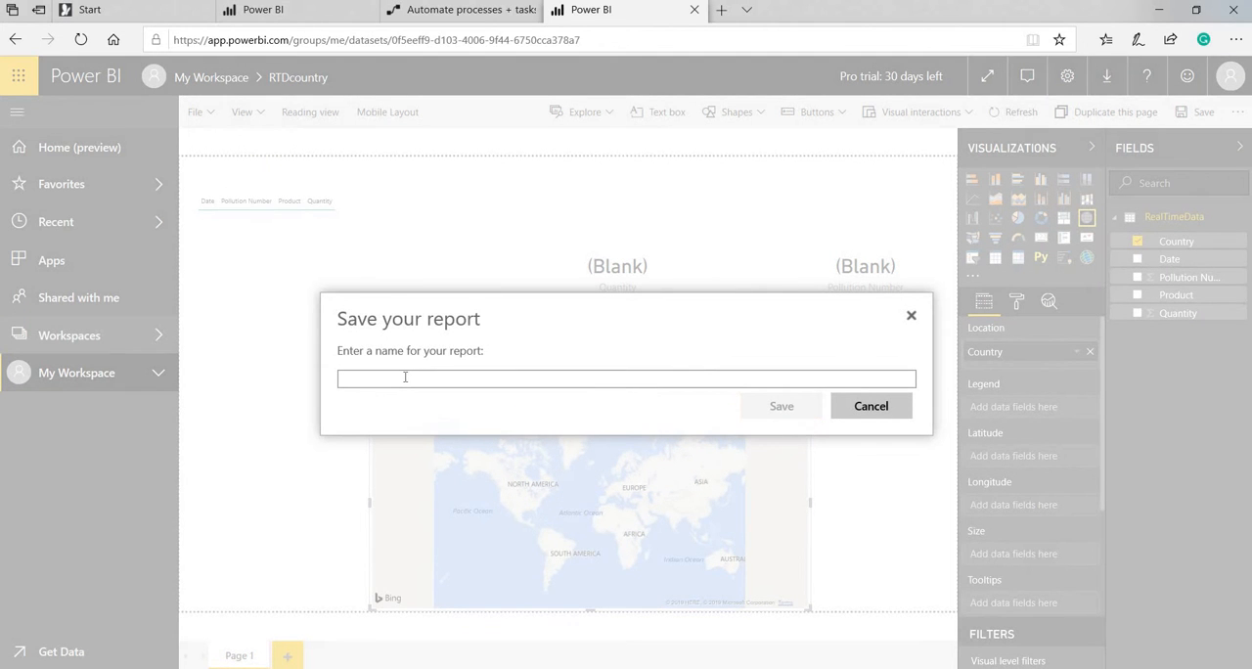
type("RTDCountry")
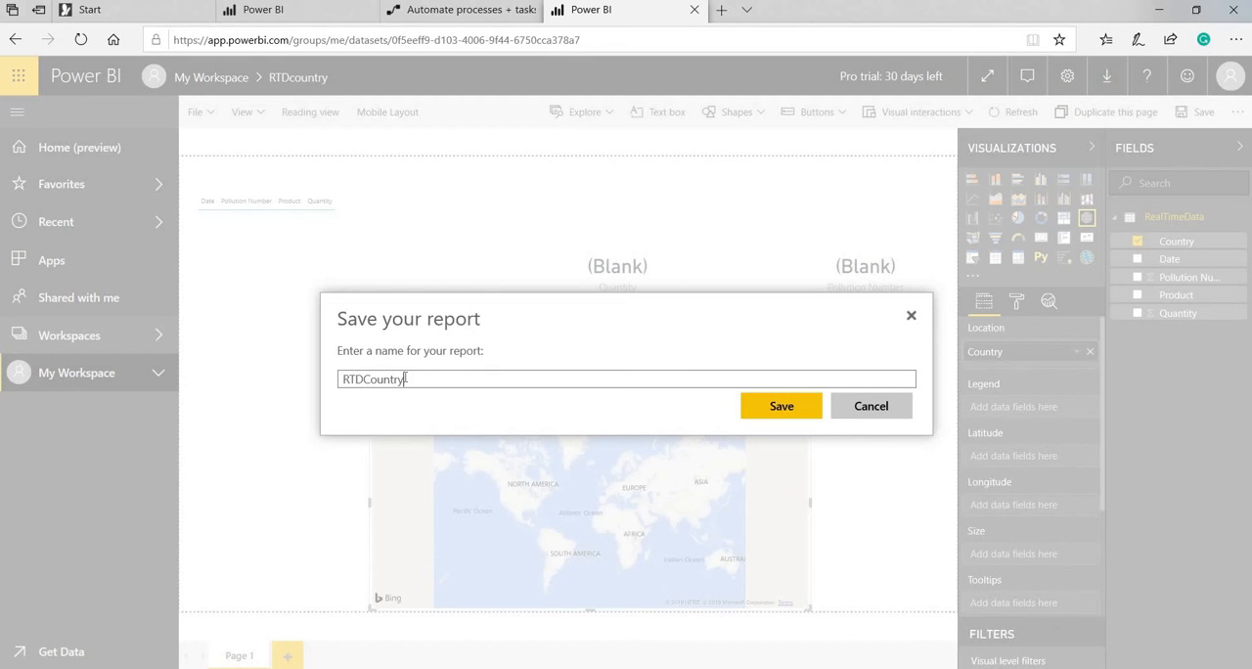
left_click(773, 412)
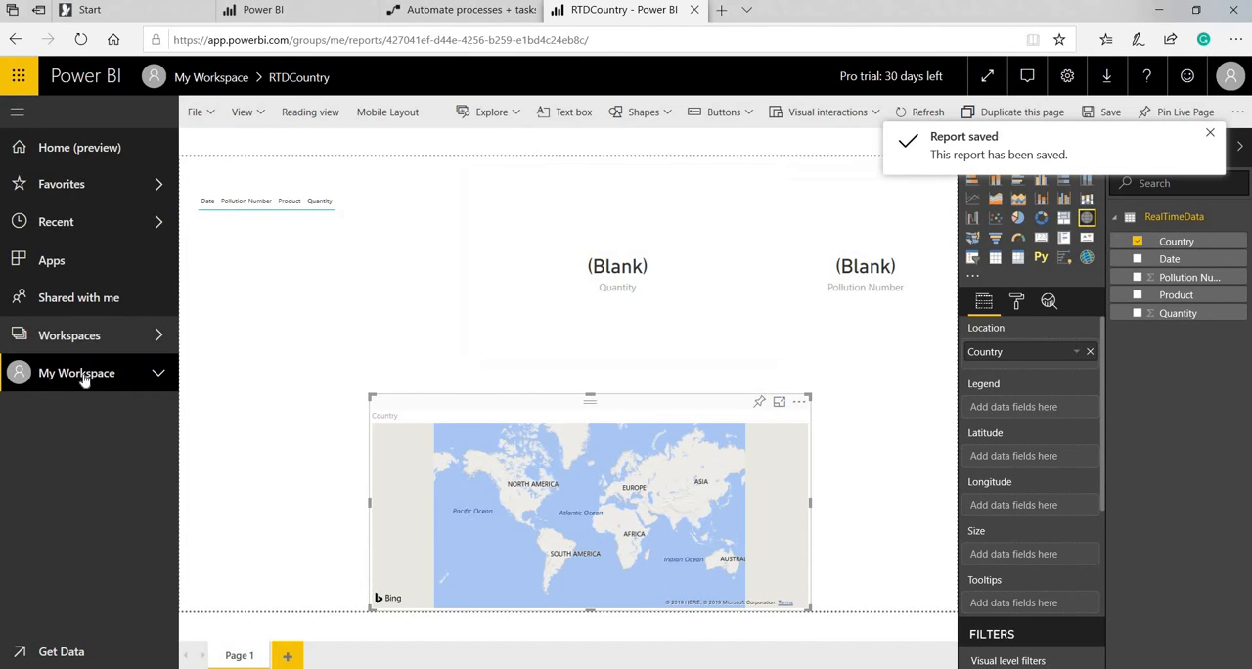
Open the saved RTDCountry report from the workspace's report list.
left_click(84, 380)
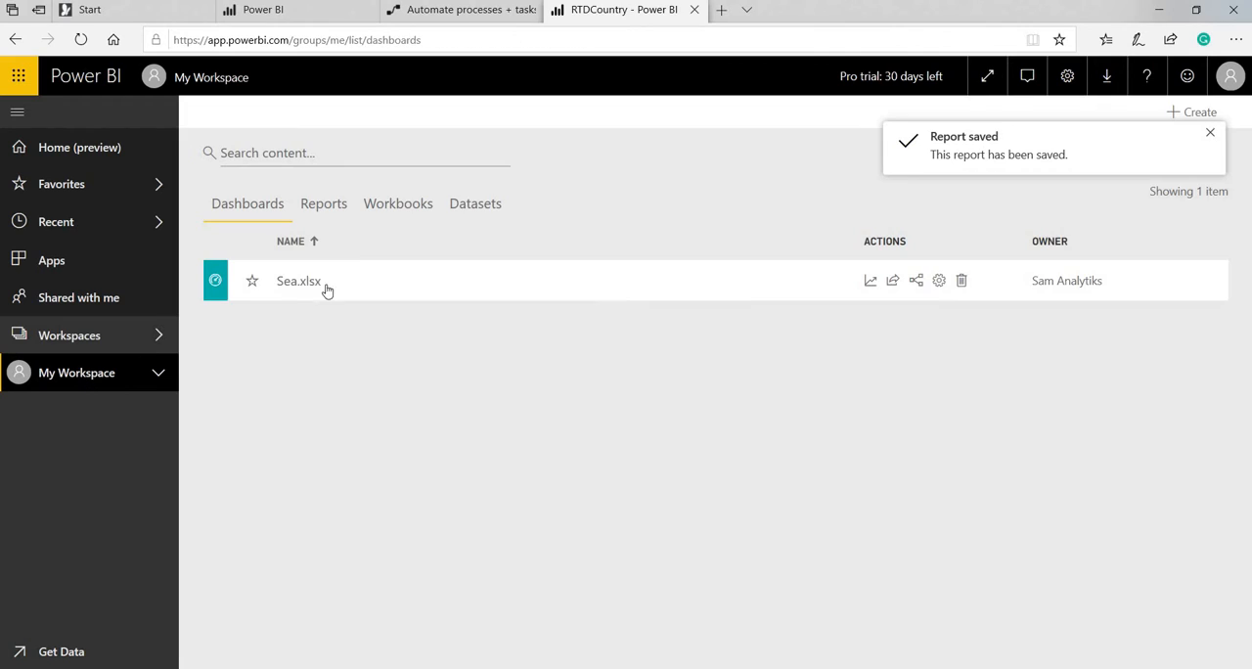
left_click(326, 202)
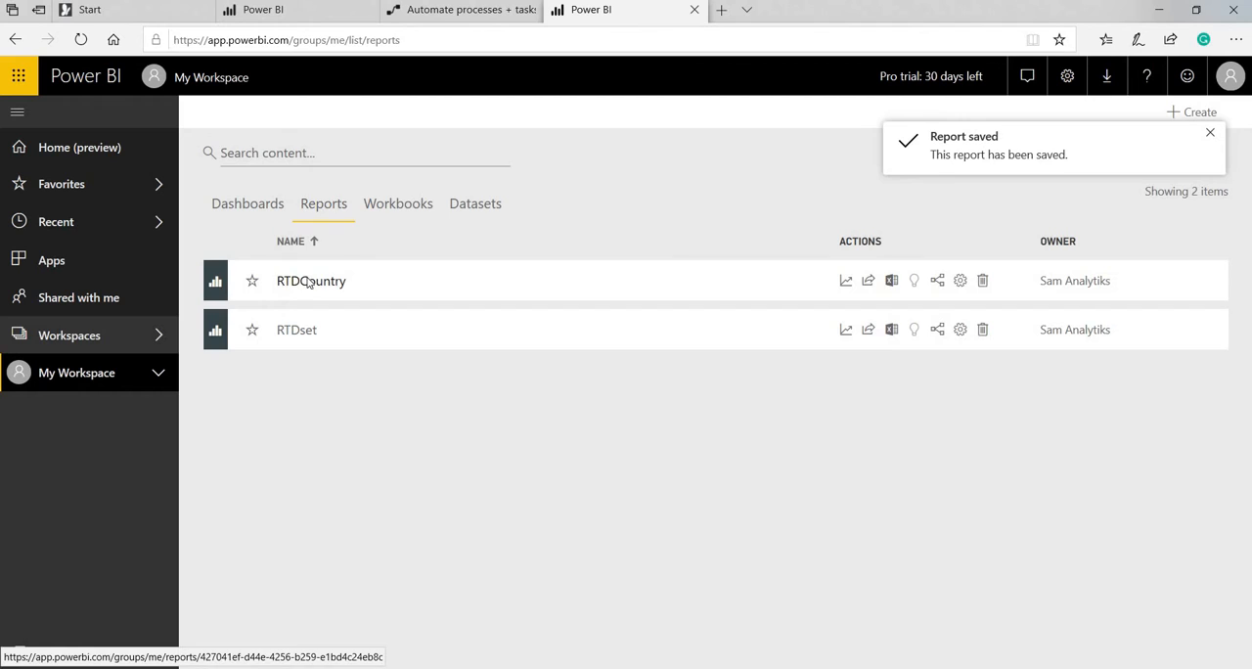
left_click(308, 281)
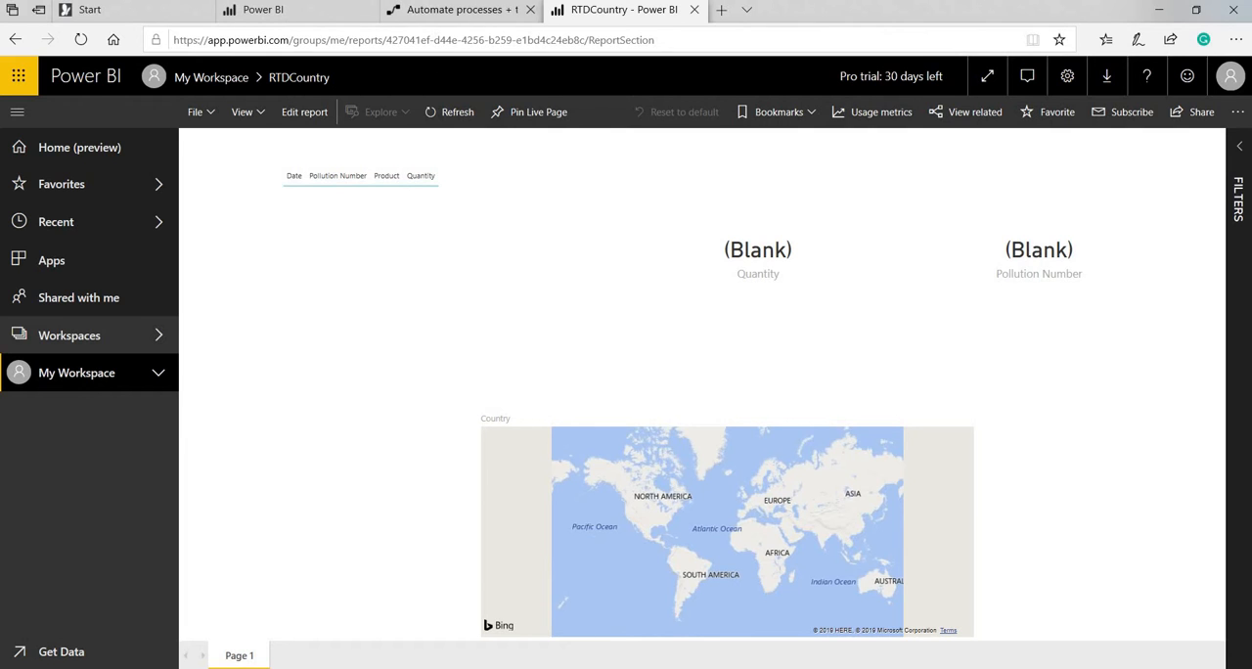
Return to the dataset list, inspect RTDcountry's historic data analysis setting, and close the editor without saving.
left_click(295, 15)
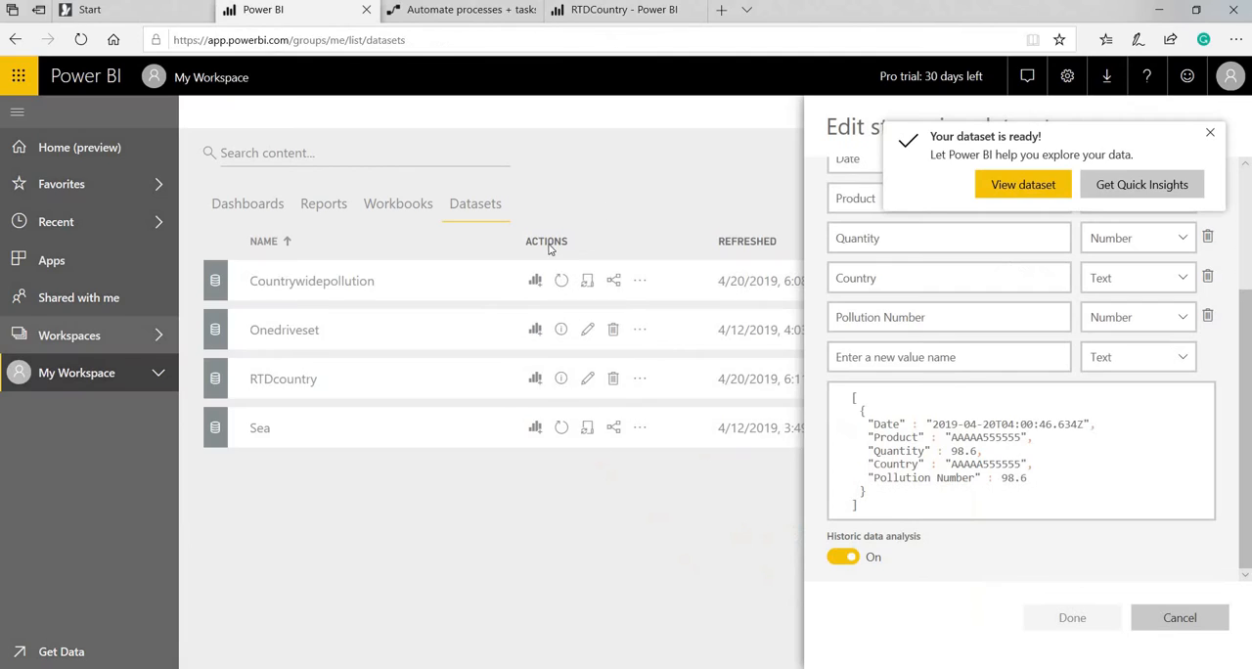
left_click(1172, 622)
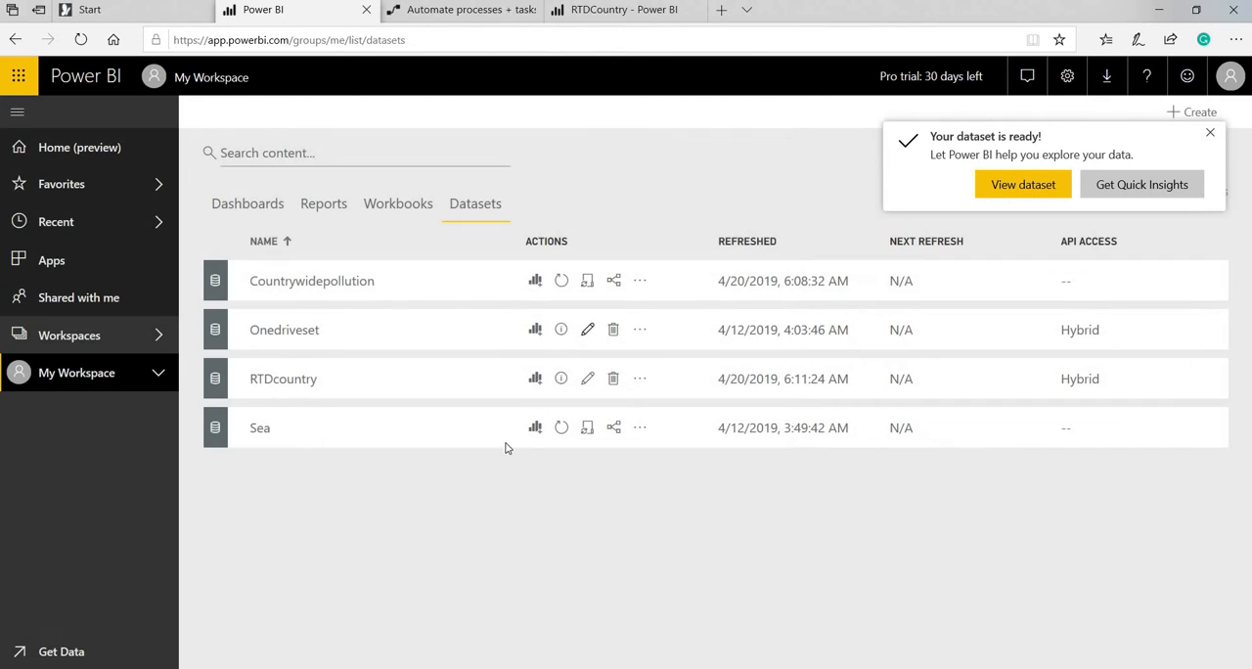
left_click(587, 378)
scroll(1028, 536, "down", 2)
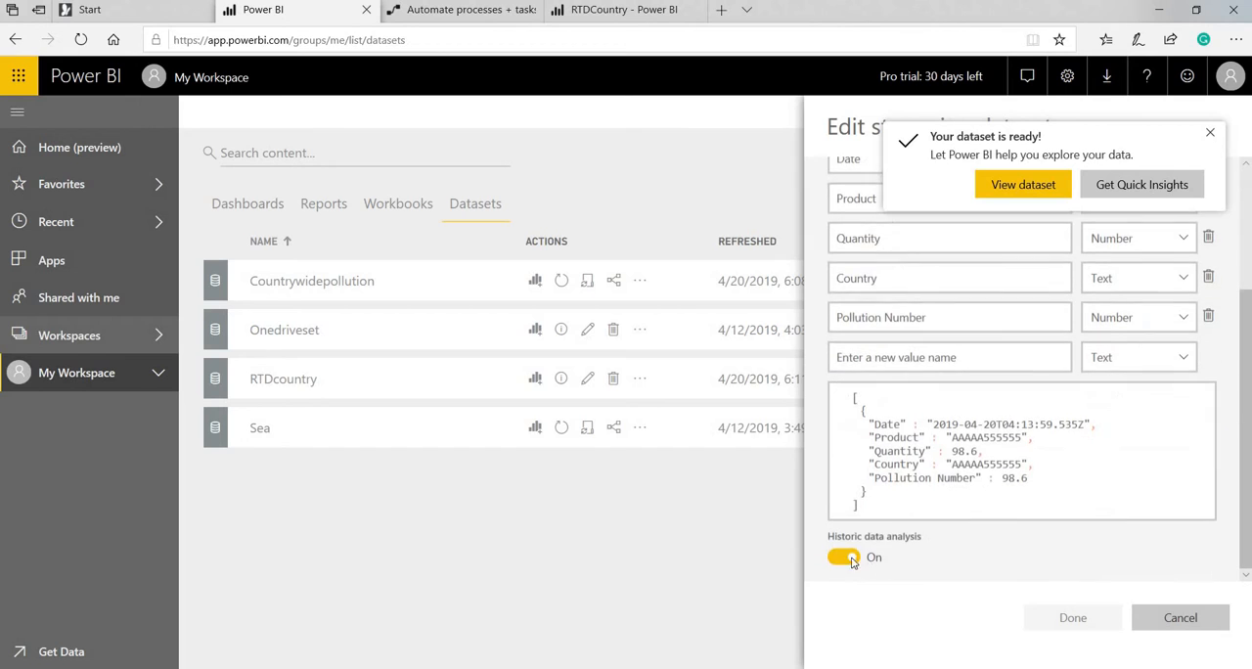
left_click(1180, 618)
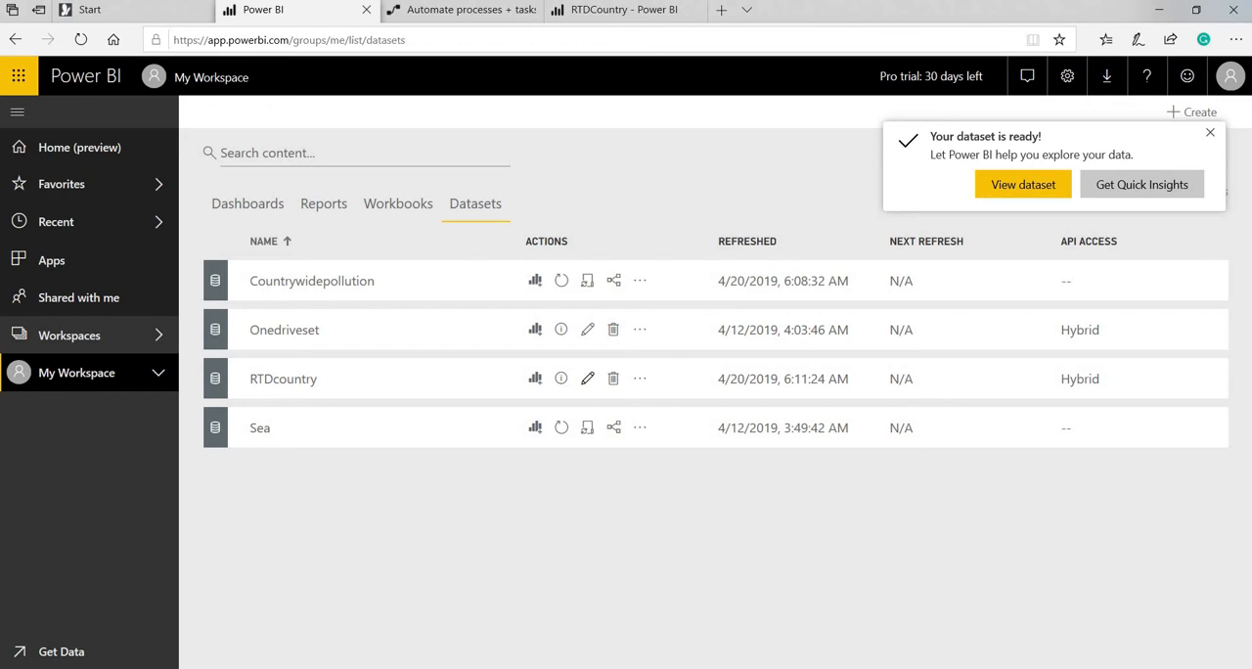
Switch to the presentation, read the slides on the effects of turning historic data analysis off, and return to Power BI.
left_click(647, 623)
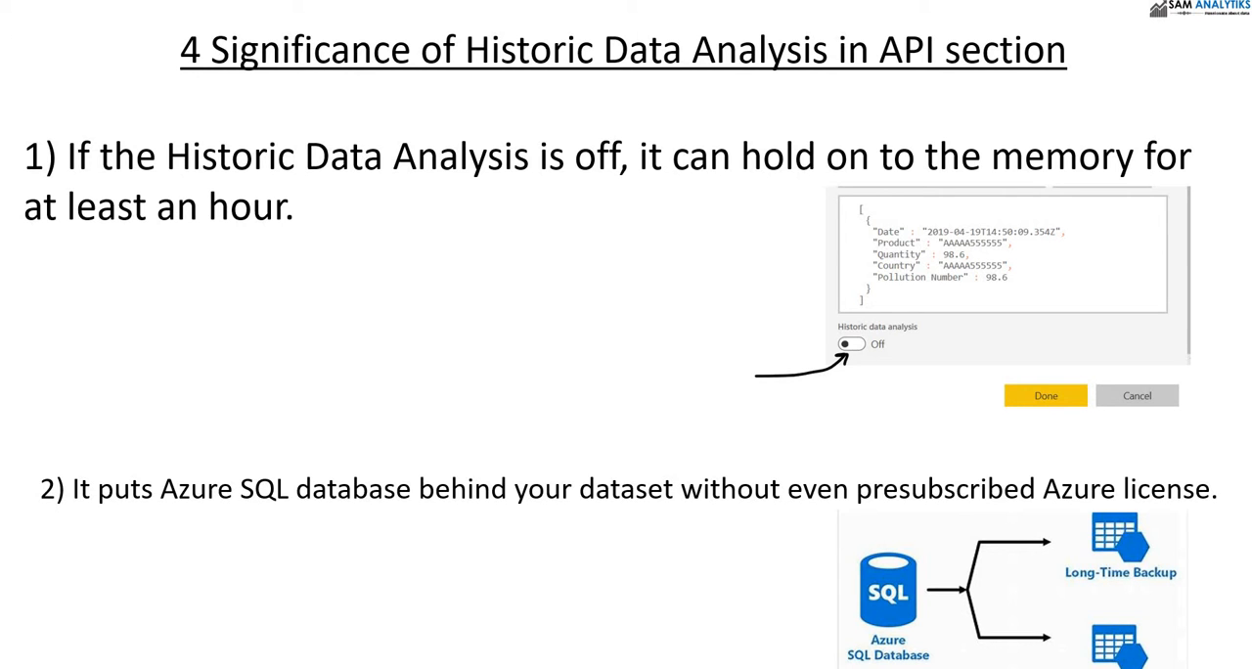
key("Right")
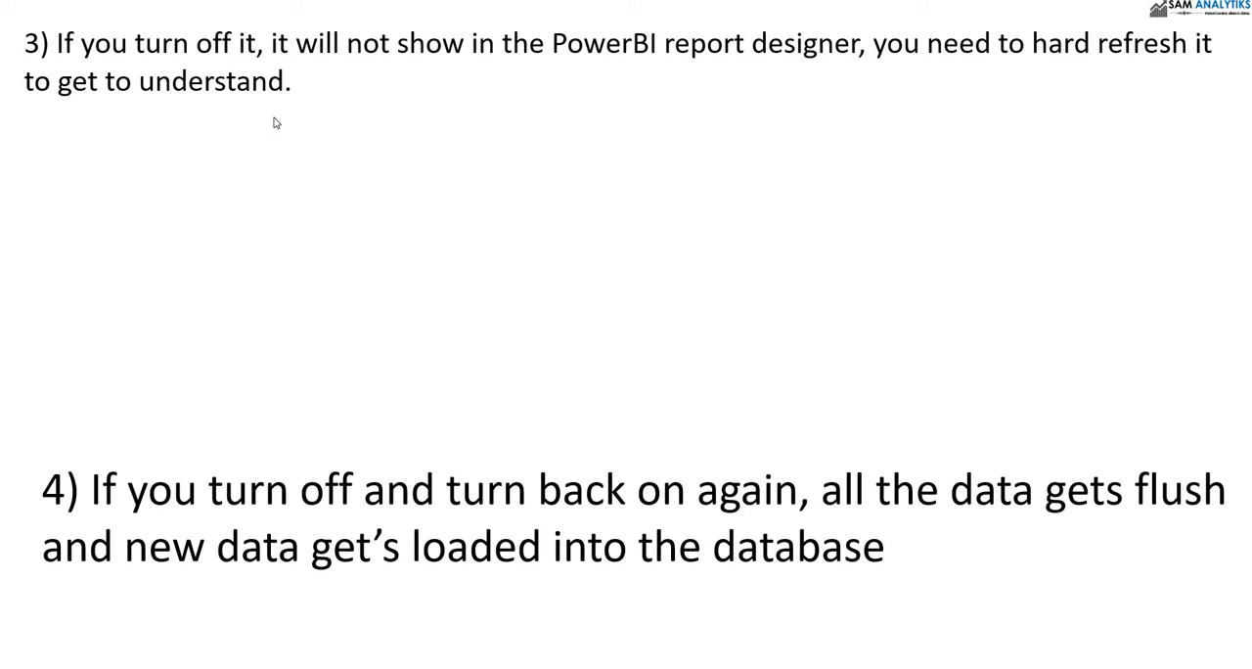
key("alt+Tab")
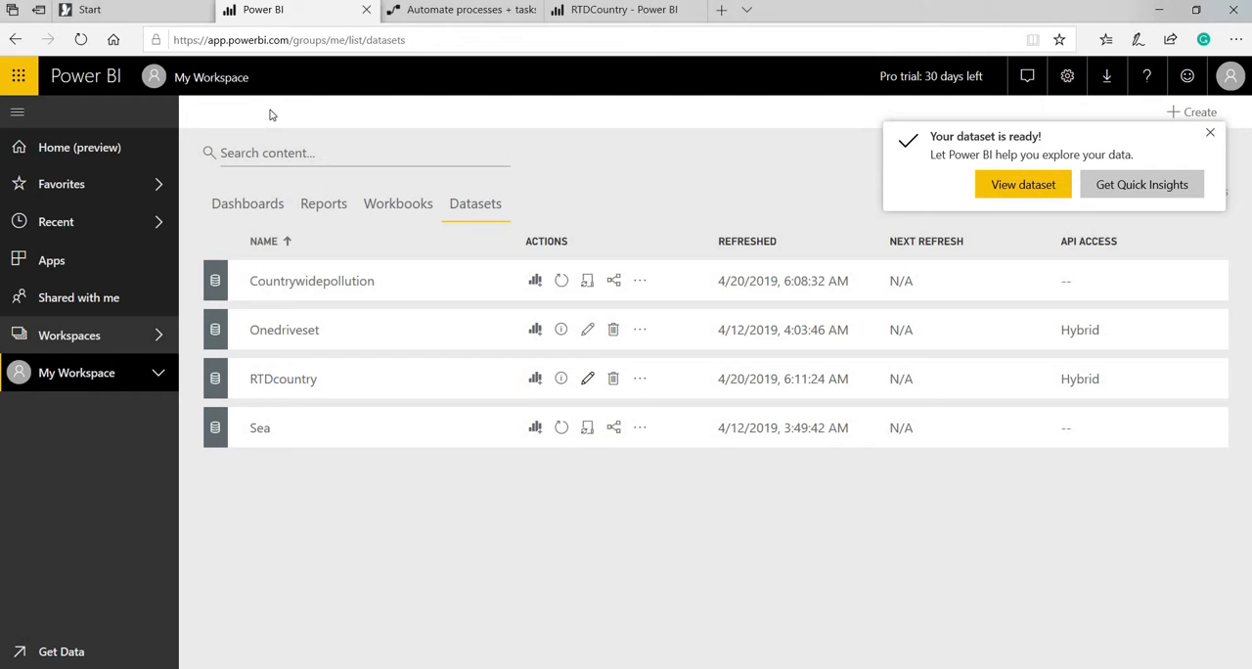
Turn off historic data analysis for the RTDcountry streaming dataset, save the change, and refresh the dataset list.
left_click(587, 381)
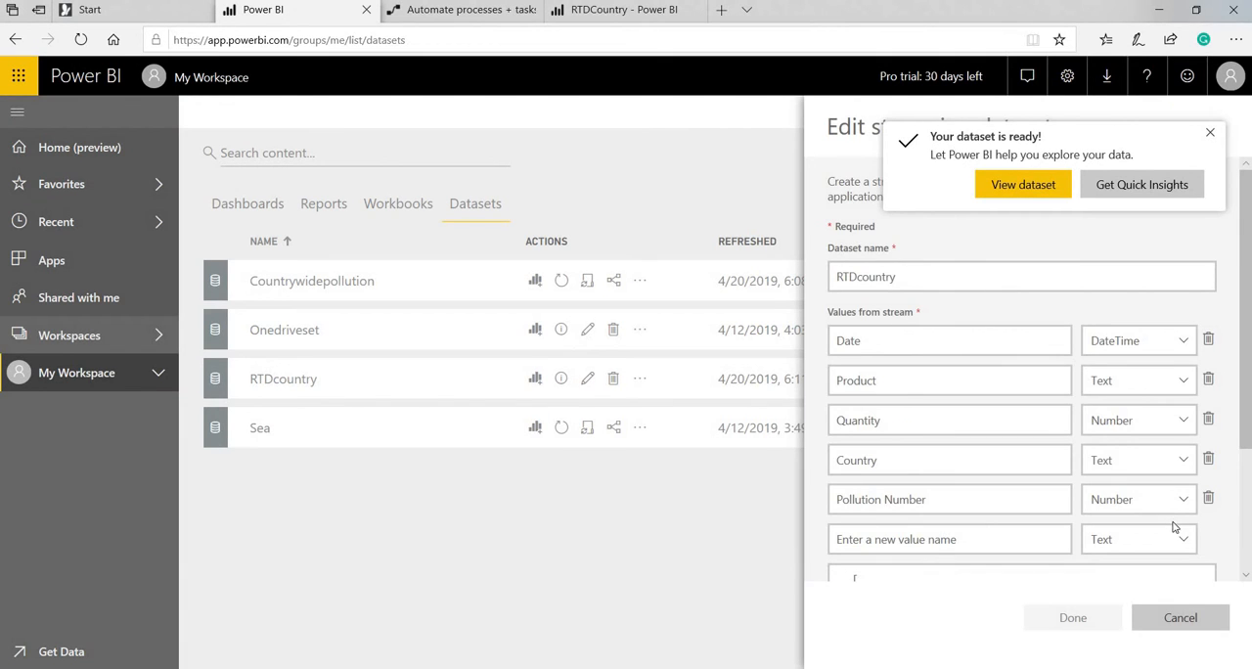
scroll(1174, 527, "down", 3)
left_click(847, 559)
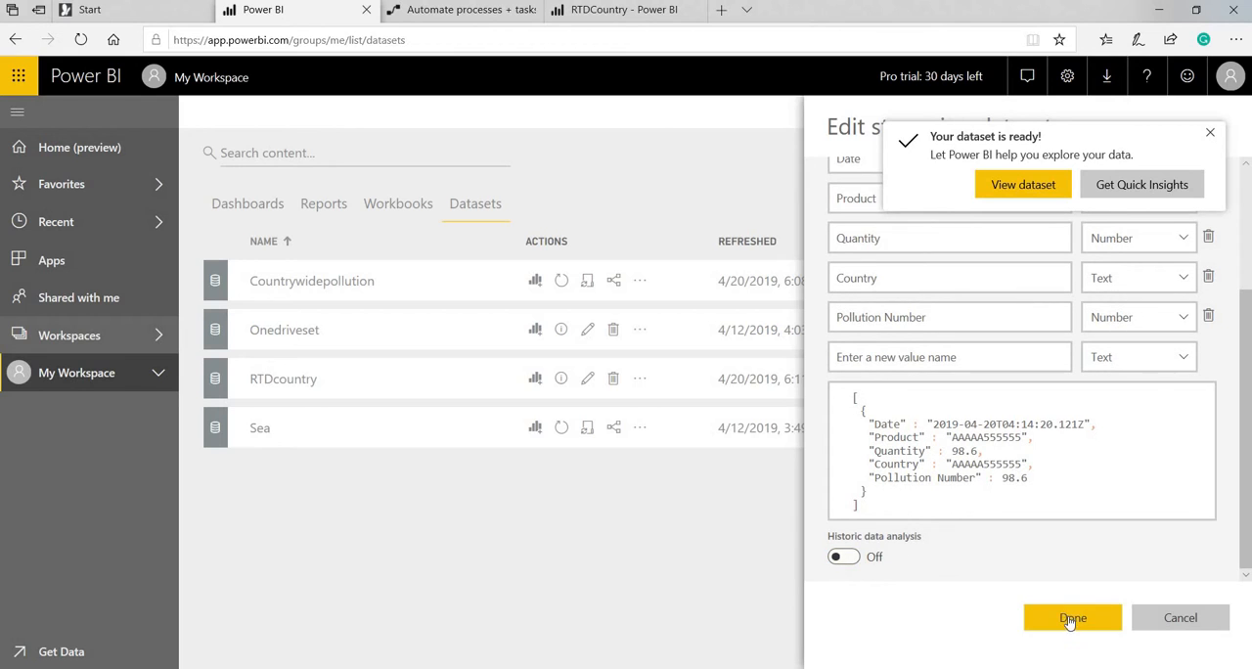
left_click(1070, 620)
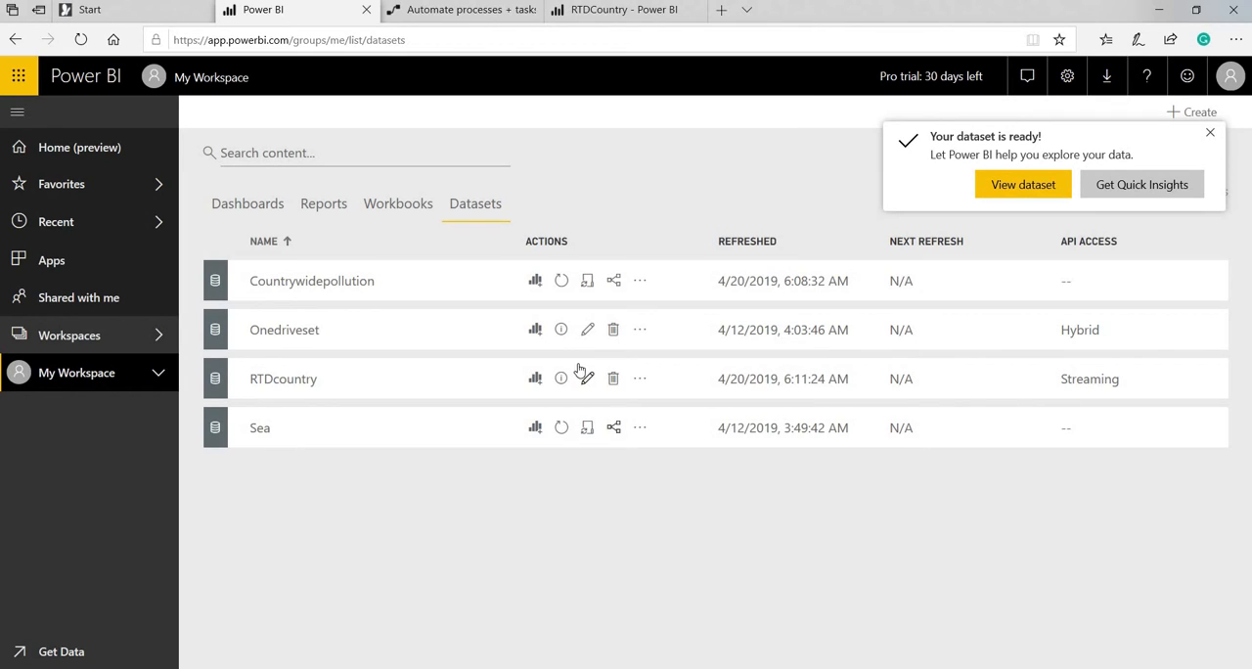
left_click(80, 43)
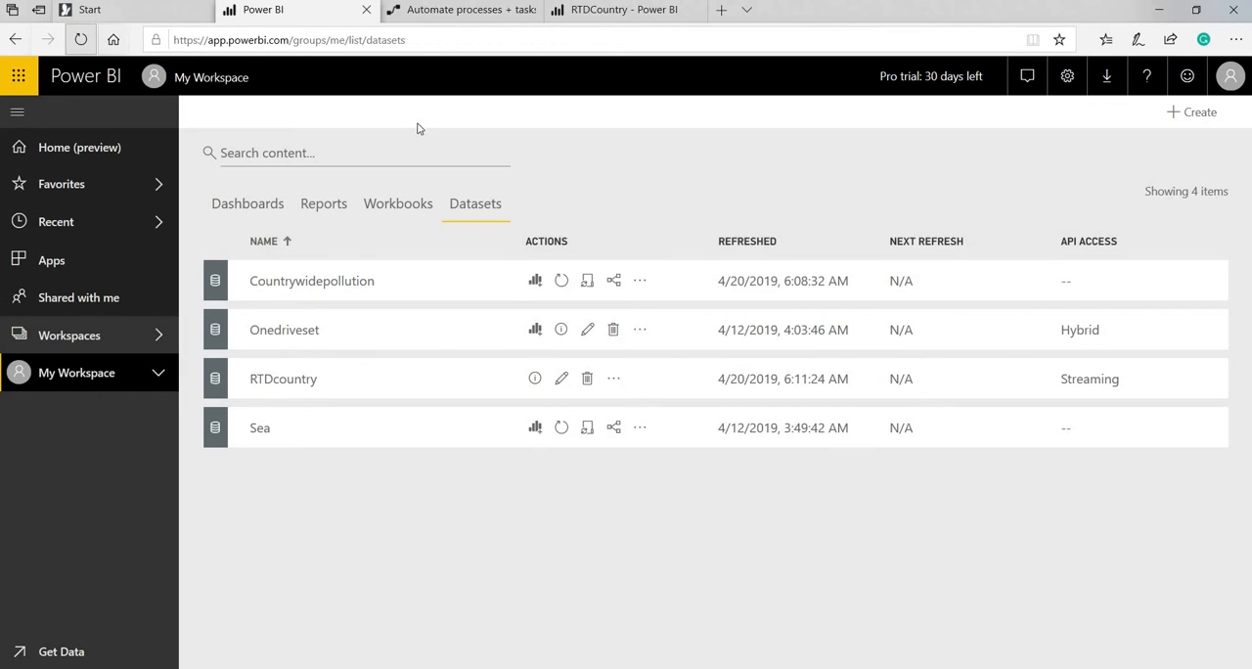
Turn on historic data analysis for the RTDcountry streaming dataset, save the change, and refresh the dataset list.
left_click(561, 380)
scroll(945, 400, "down", 3)
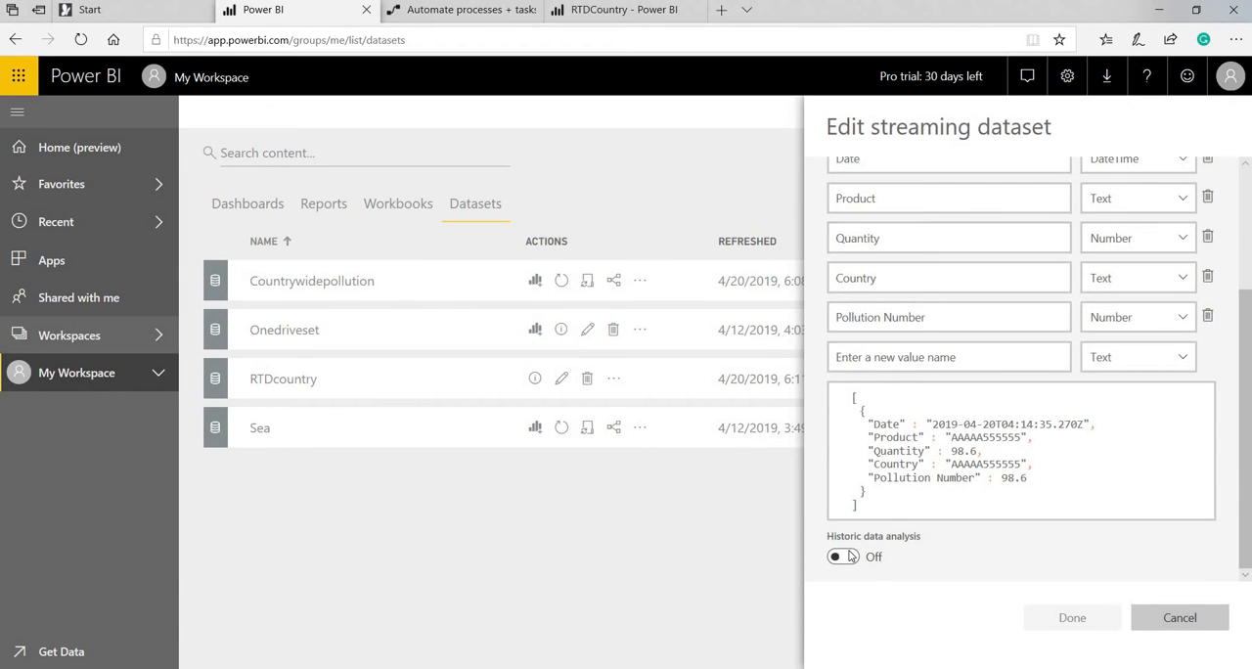
left_click(850, 556)
left_click(1087, 626)
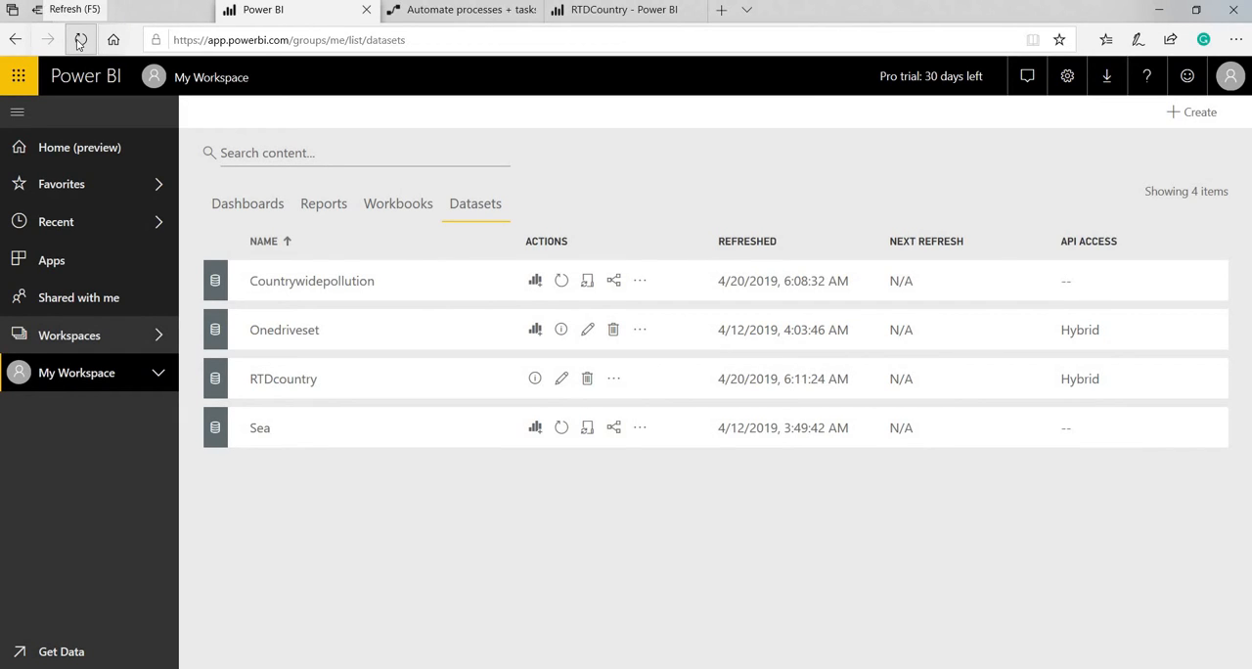
left_click(81, 41)
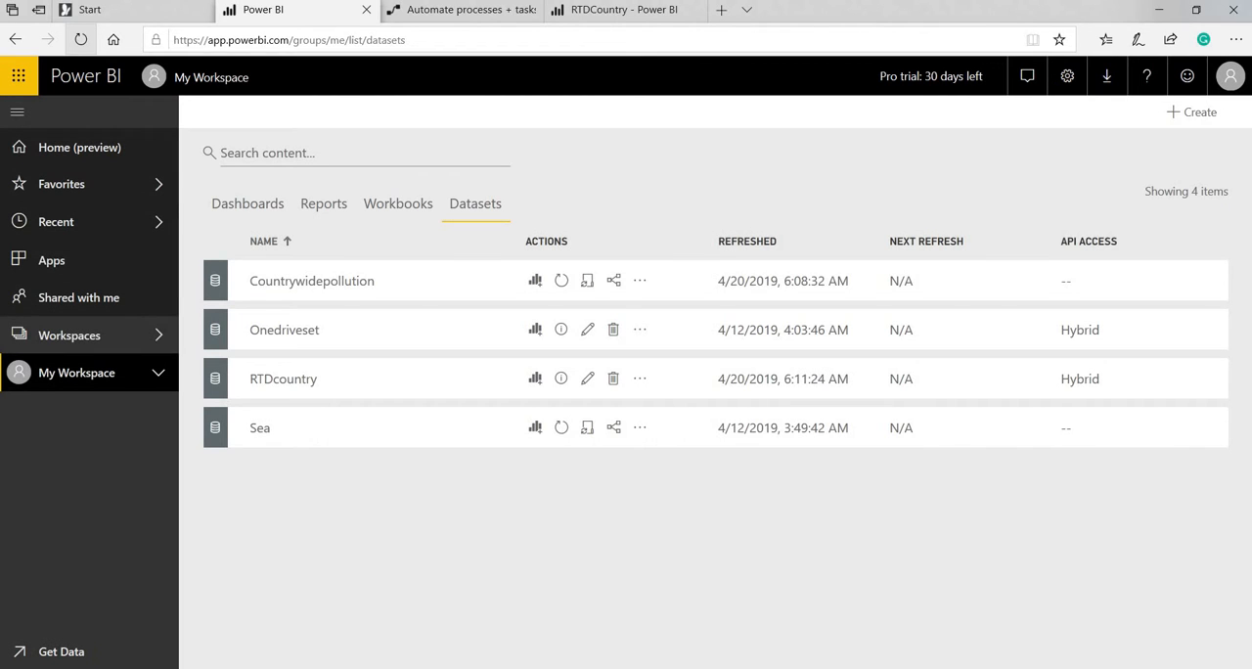
Reload the open RTDCountry report to check its visuals, and return to the dataset list.
left_click(618, 11)
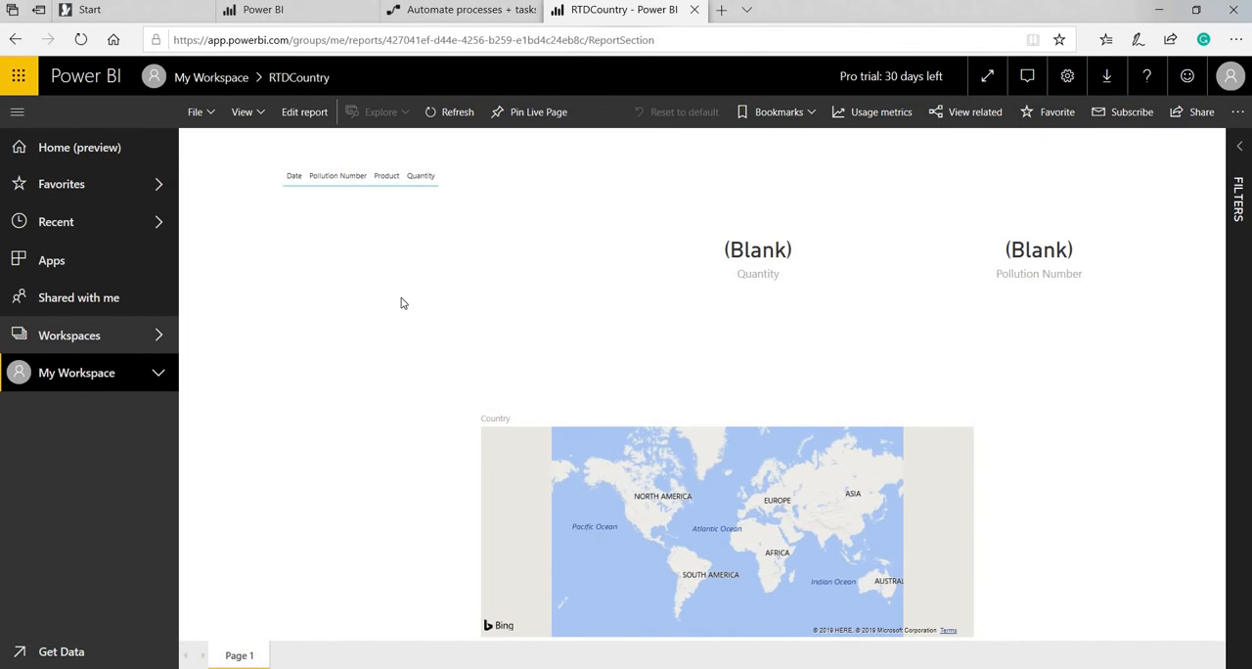
left_click(80, 40)
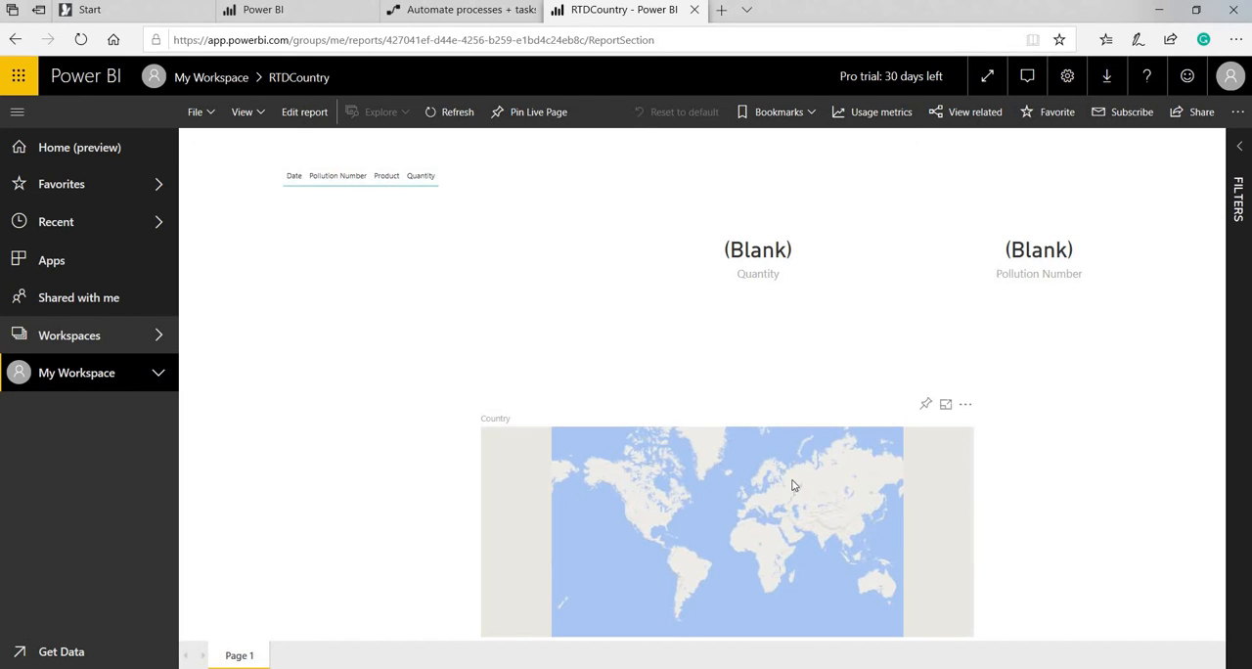
left_click(254, 12)
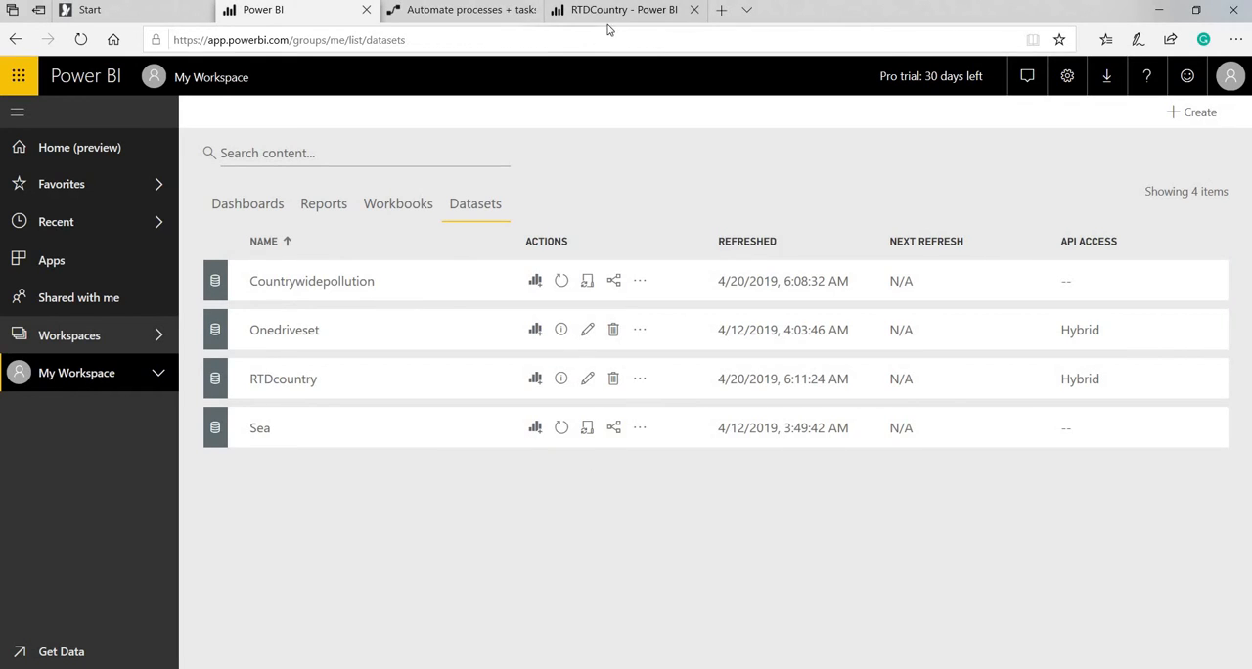
Switch to Microsoft Flow and start a new flow from blank in My flows.
left_click(436, 11)
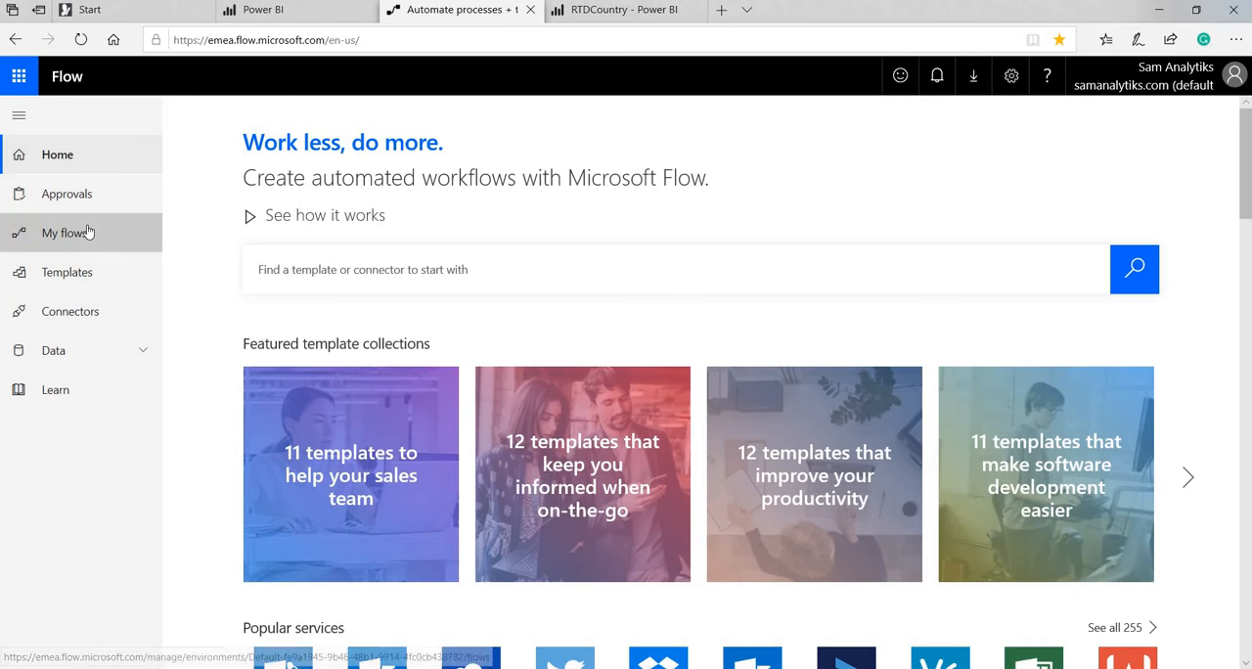
left_click(86, 232)
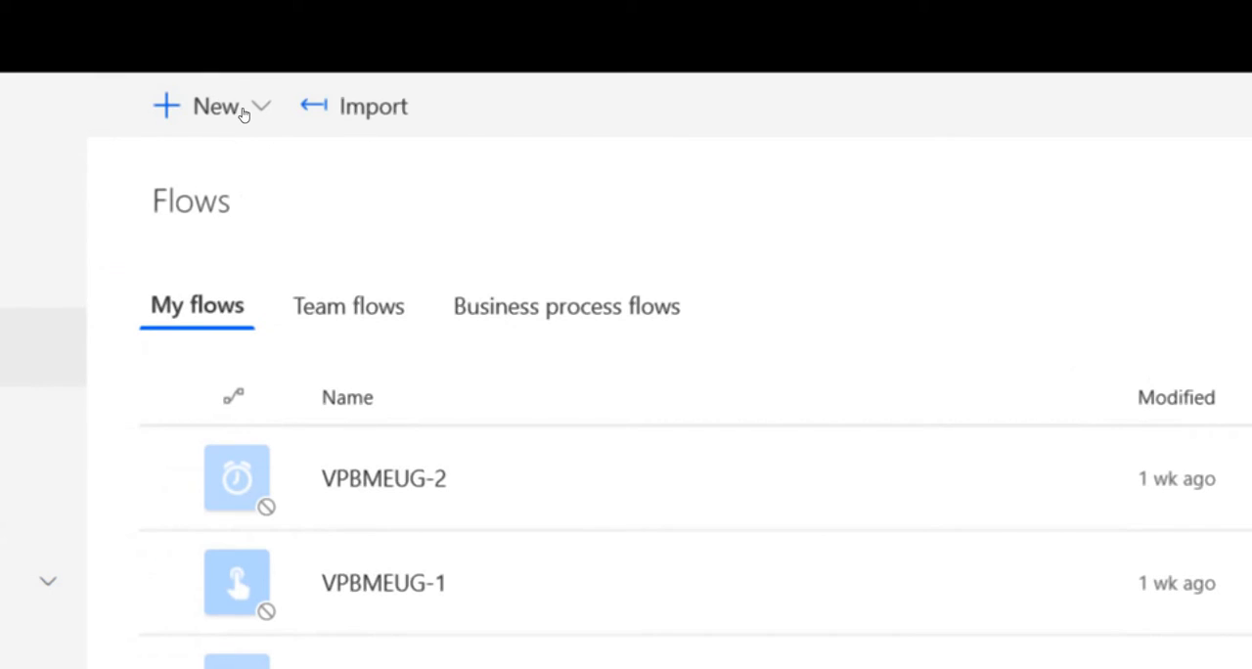
left_click(250, 115)
left_click(247, 152)
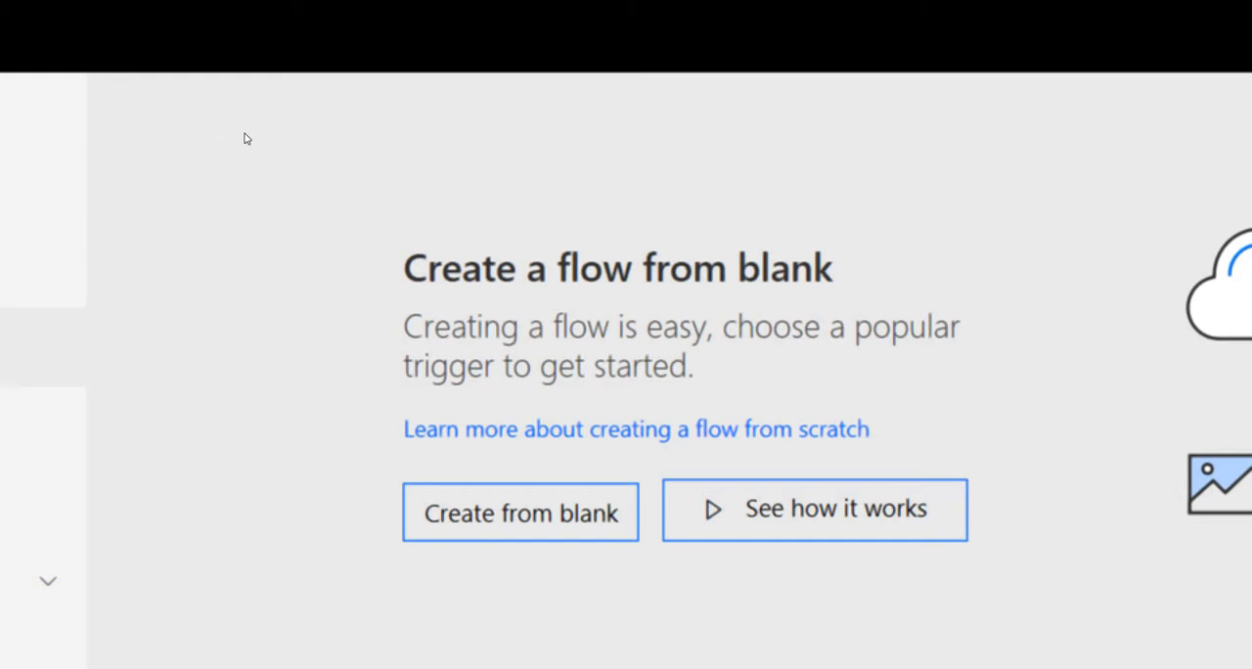
left_click(520, 512)
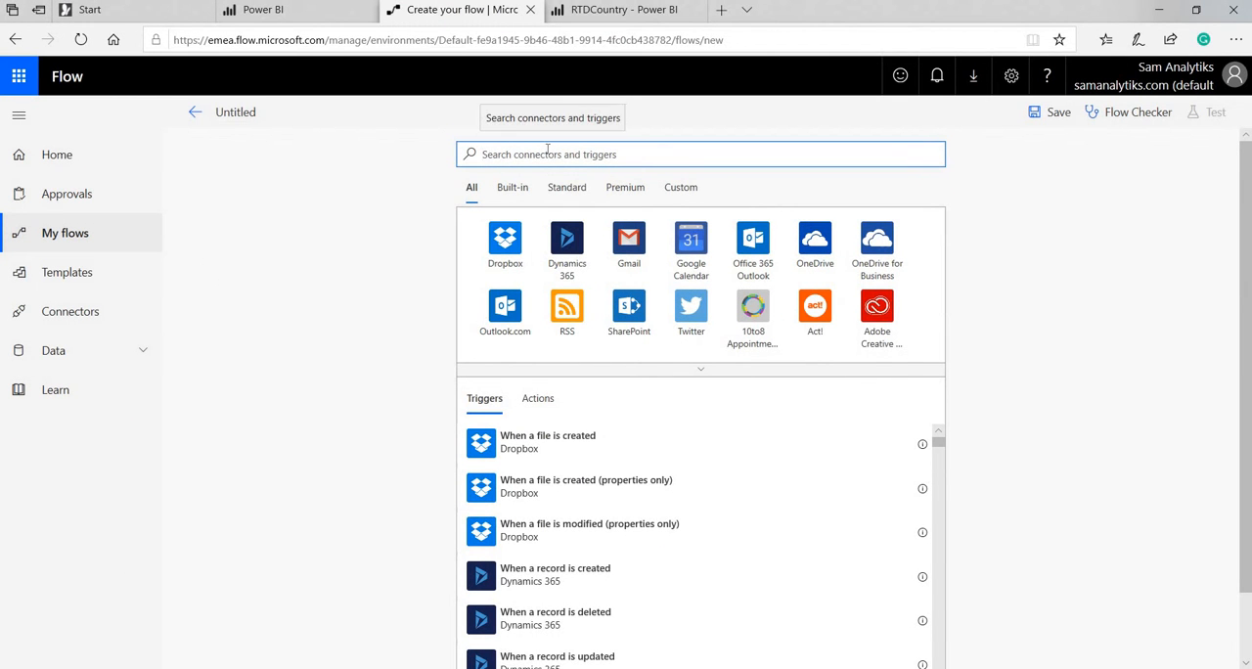
Search the connectors for "sc" and add the Schedule connector's Recurrence trigger to the flow.
type("sc")
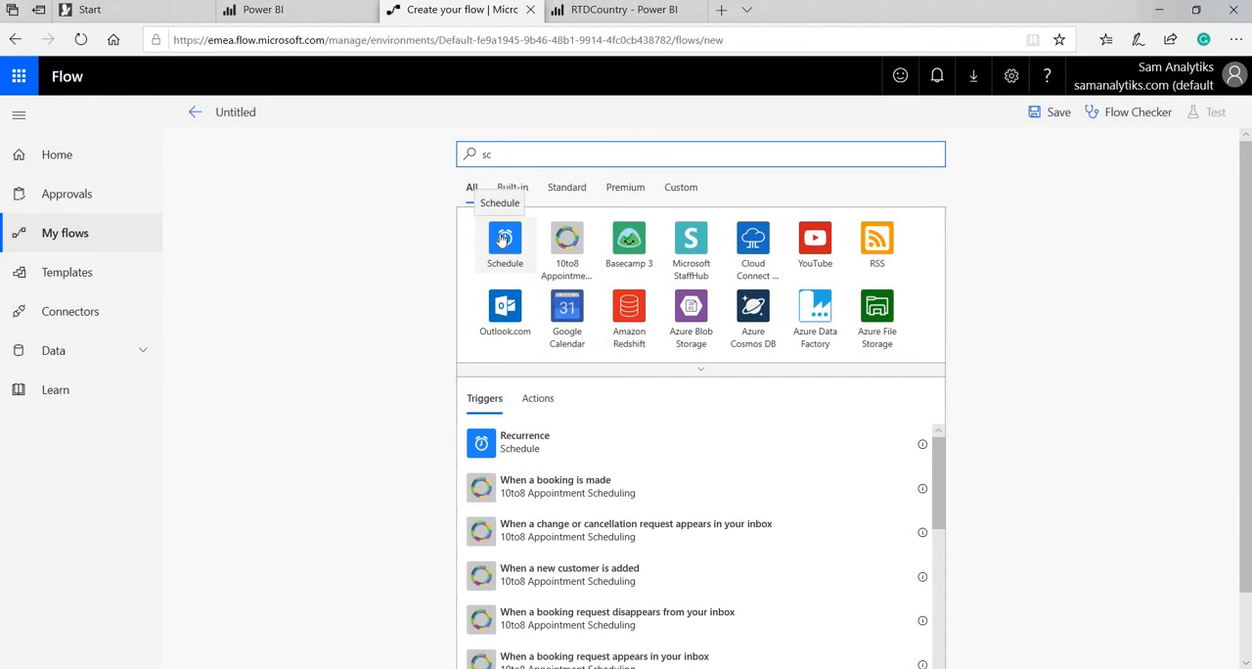
left_click(503, 238)
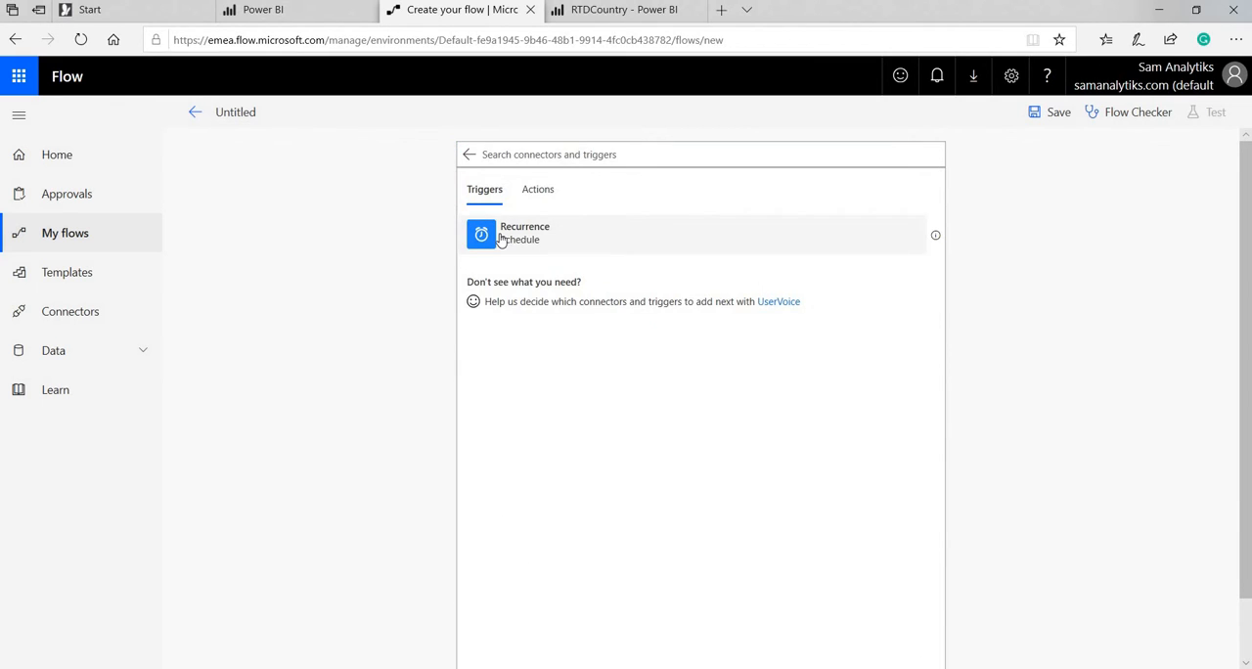
left_click(503, 239)
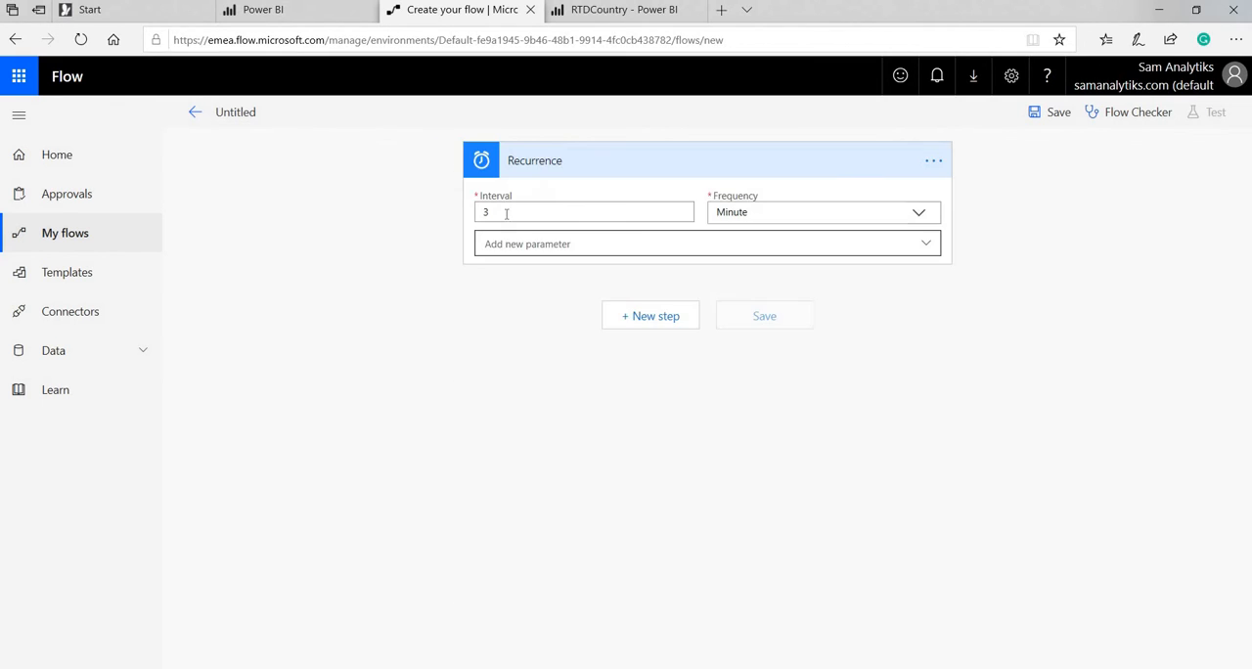
Add a new step after the Recurrence trigger using the Get a row action of Excel Online (OneDrive).
left_click(631, 328)
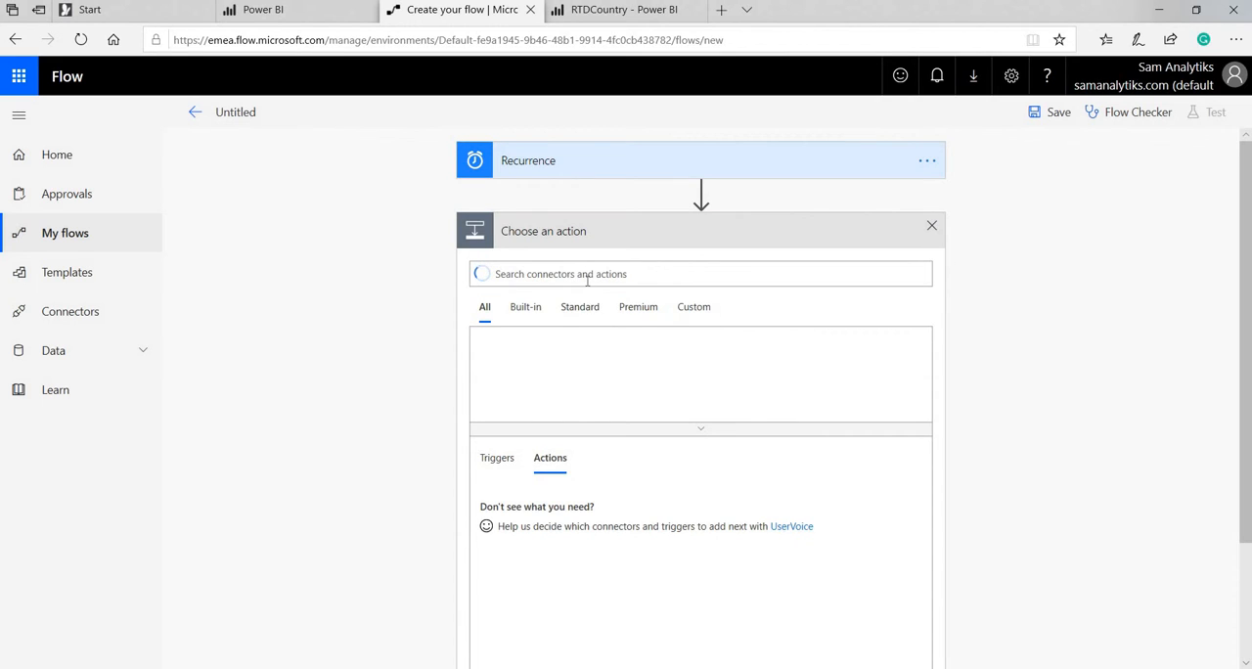
type("M")
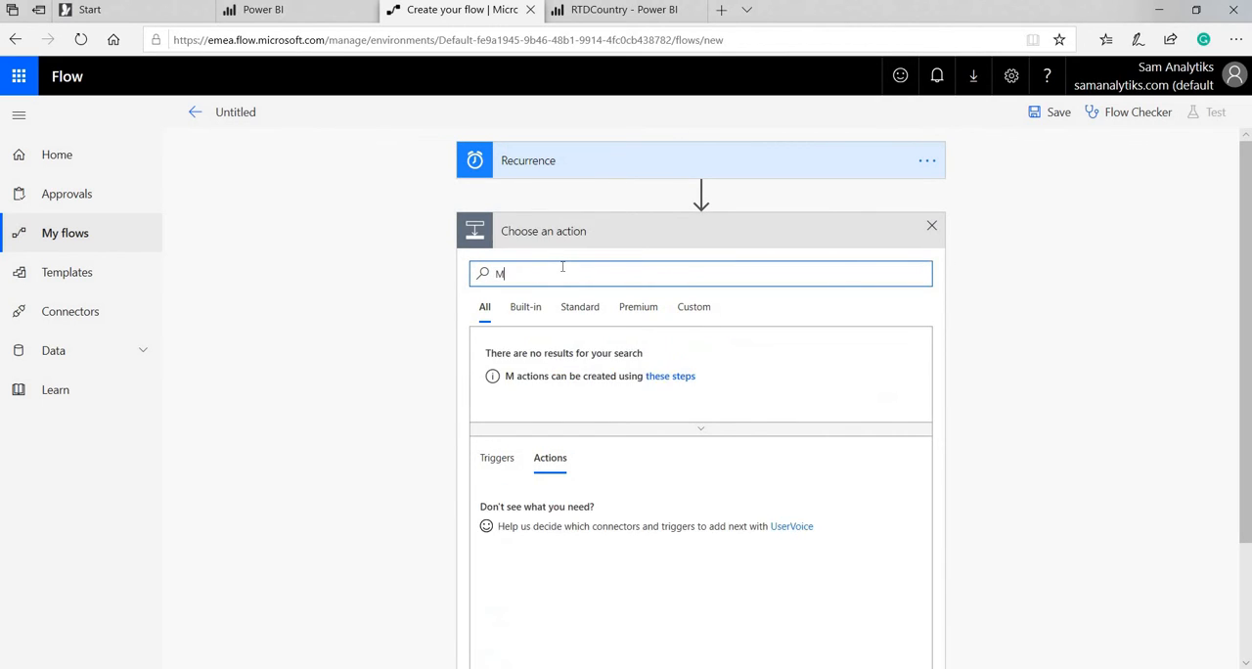
key("BackSpace")
type("Excel")
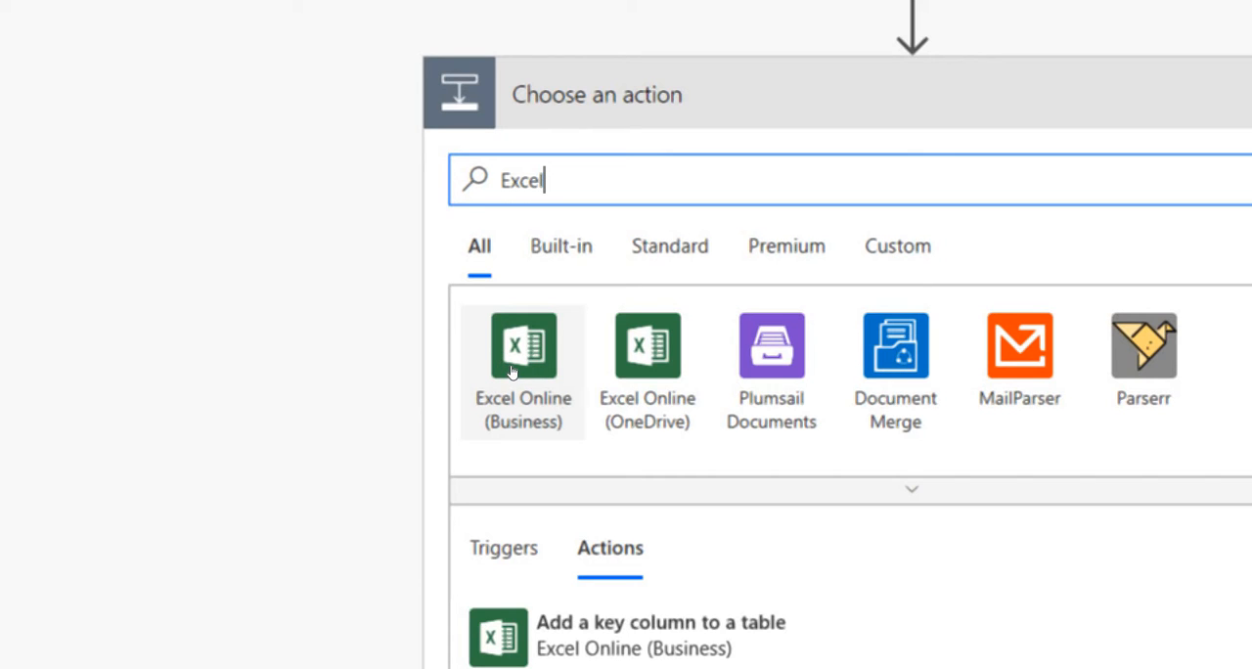
left_click(571, 364)
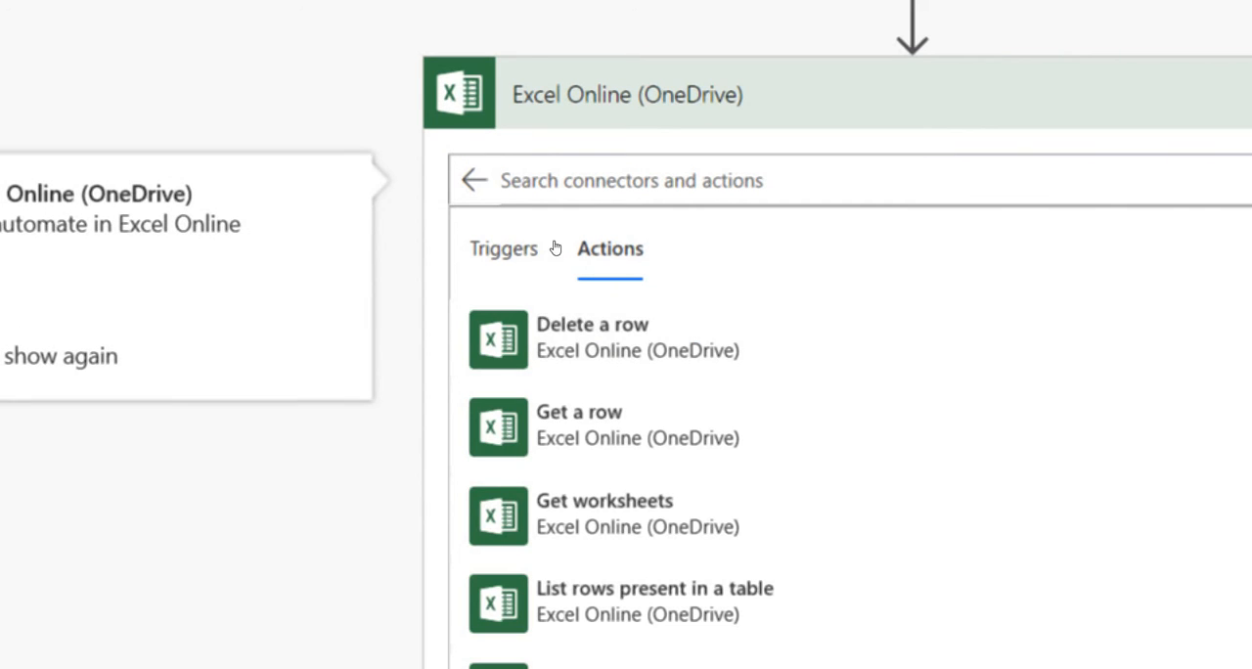
scroll(553, 357, "down", 3)
scroll(552, 358, "up", 3)
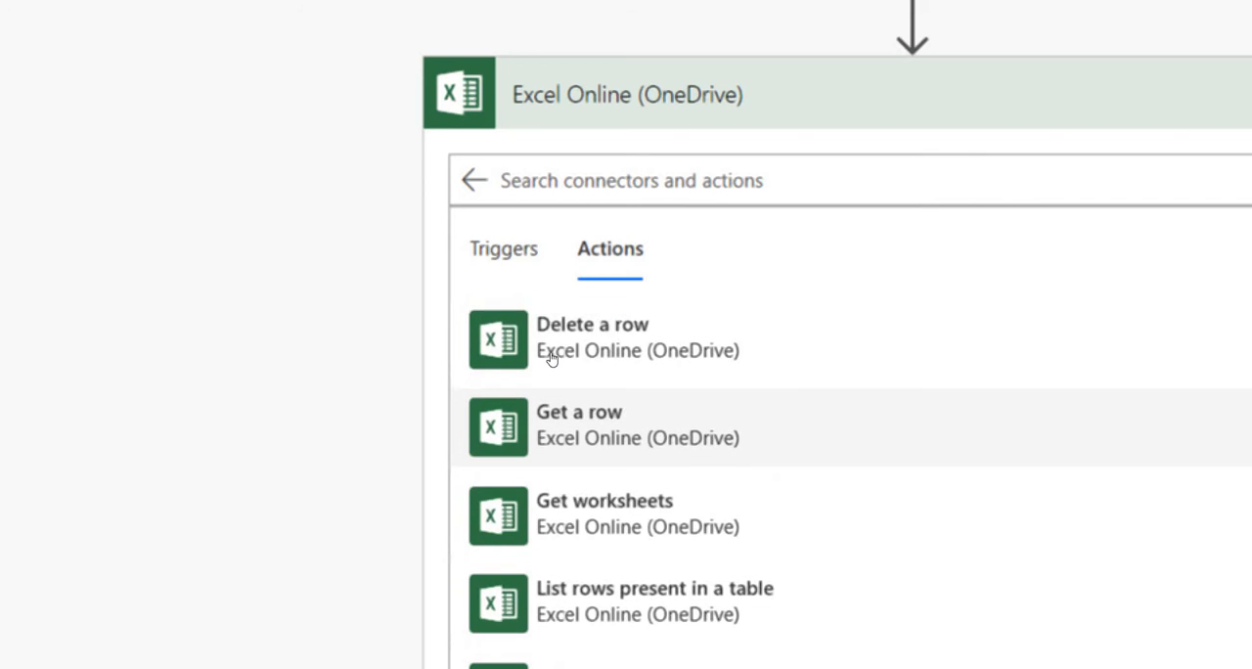
scroll(551, 358, "down", 5)
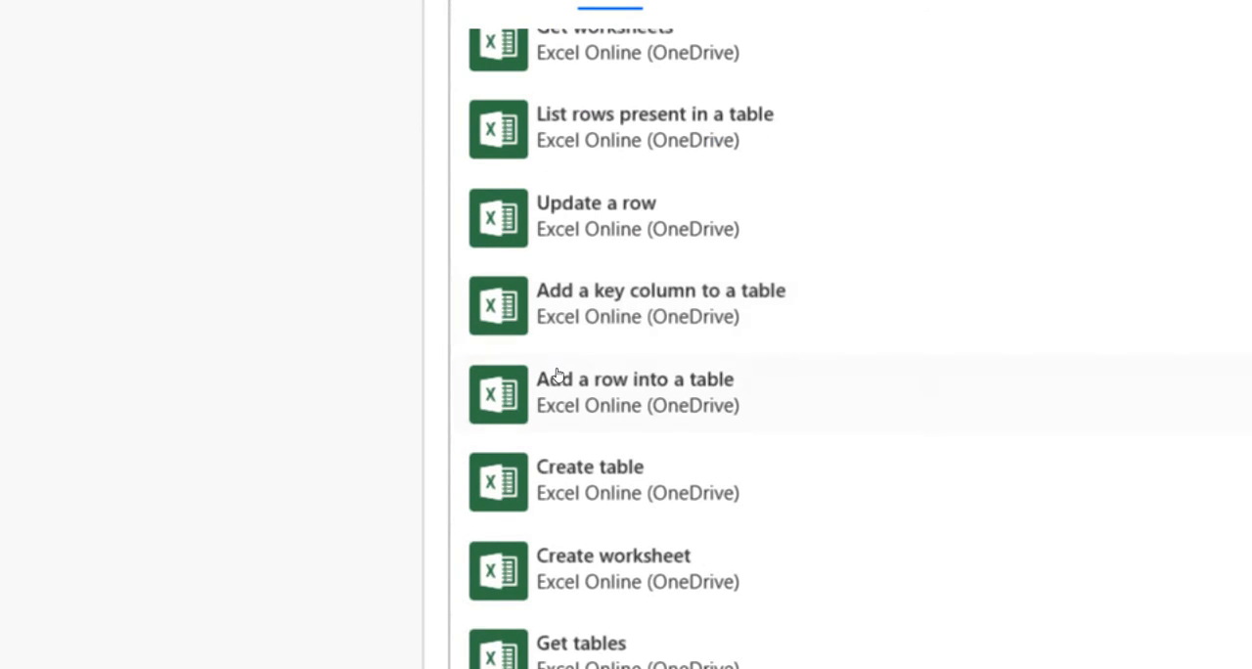
scroll(557, 376, "up", 5)
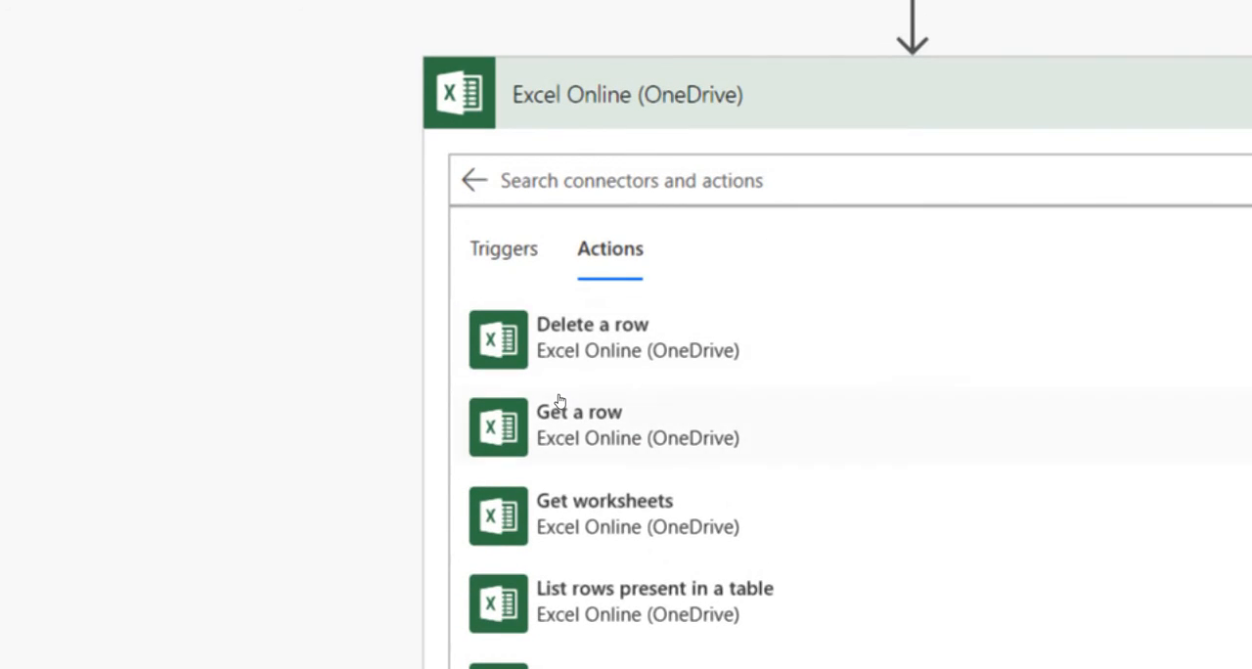
left_click(559, 401)
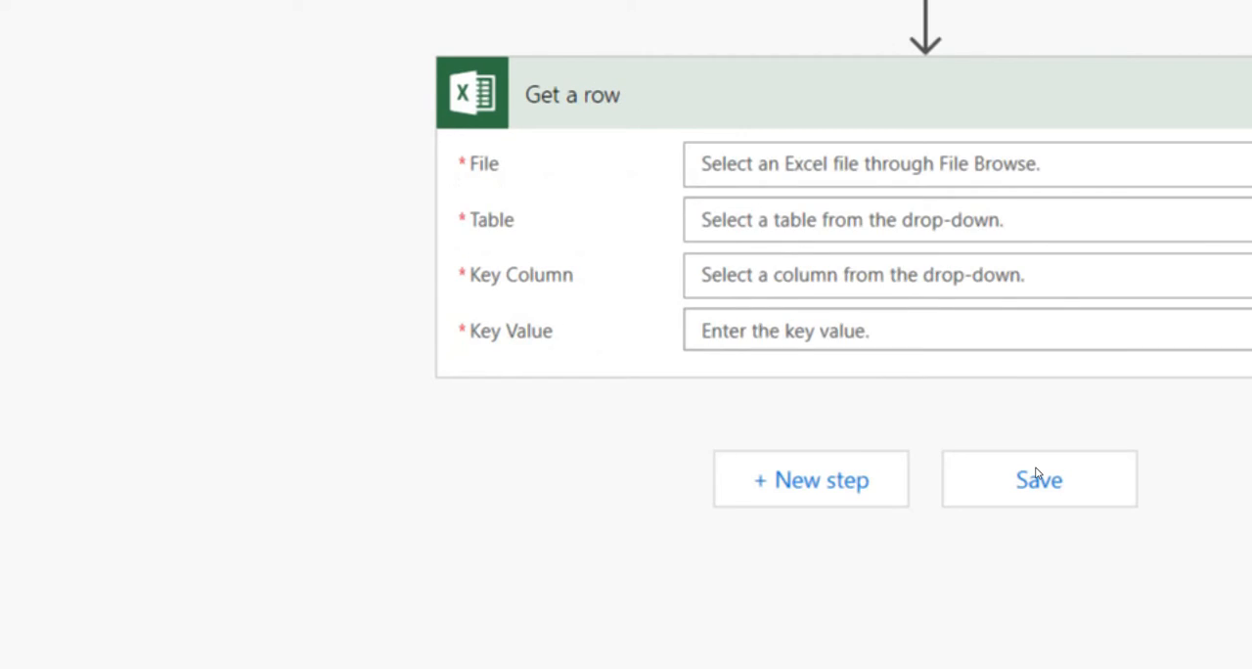
Set the Get a row action's file to /VPBIEG/Countrywidepollution.xlsx.
scroll(925, 170, "up", 3)
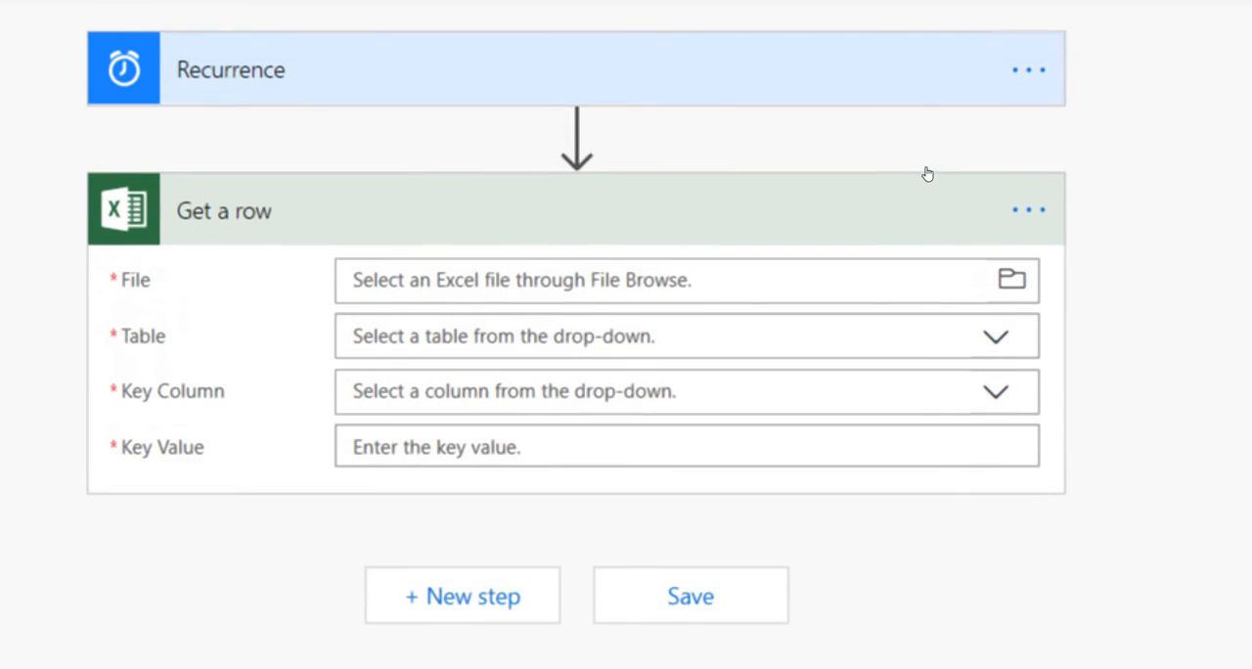
left_click(930, 271)
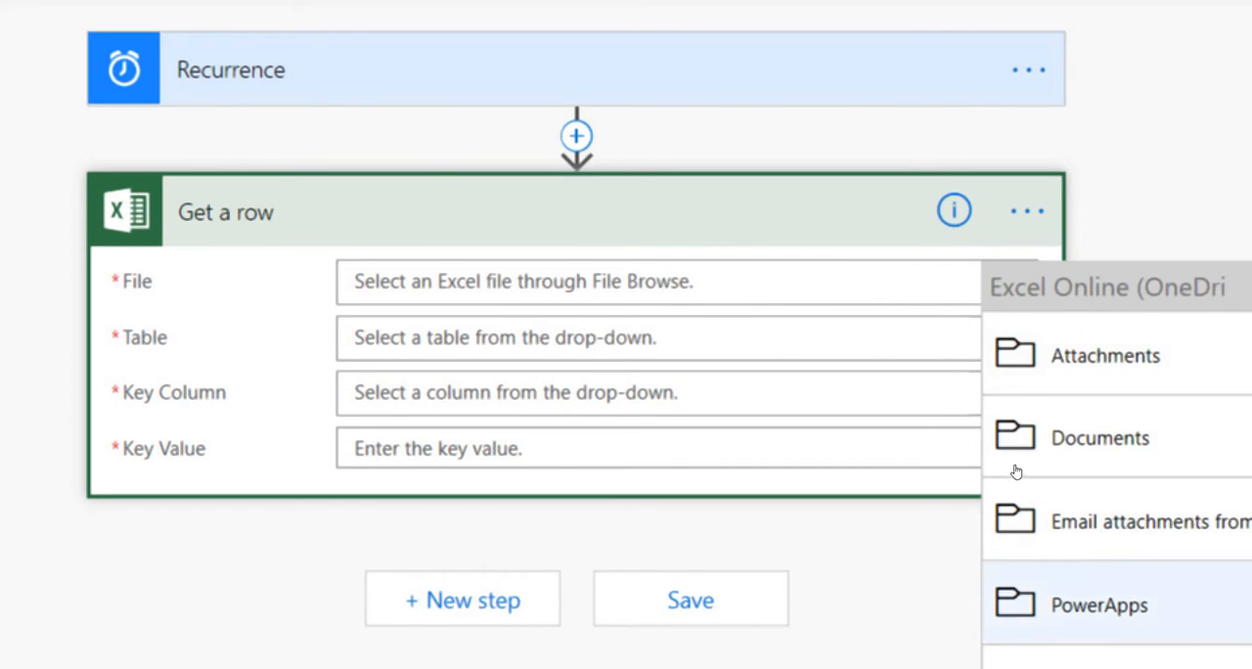
scroll(1001, 469, "down", 2)
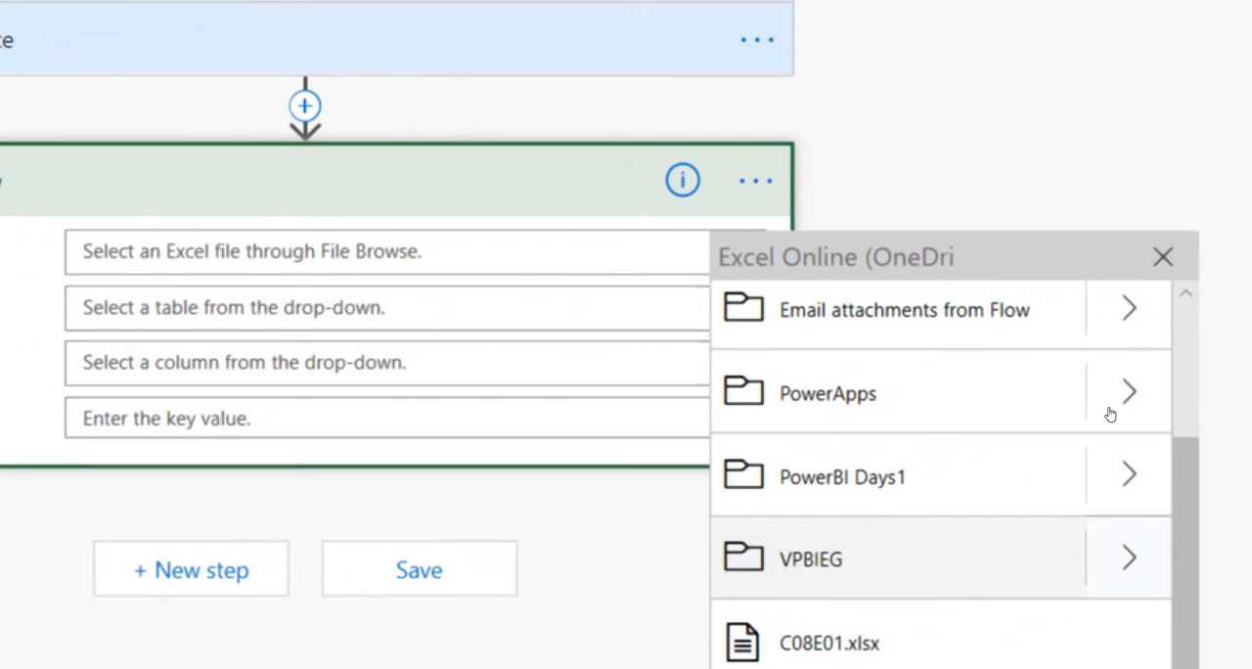
left_click(1129, 558)
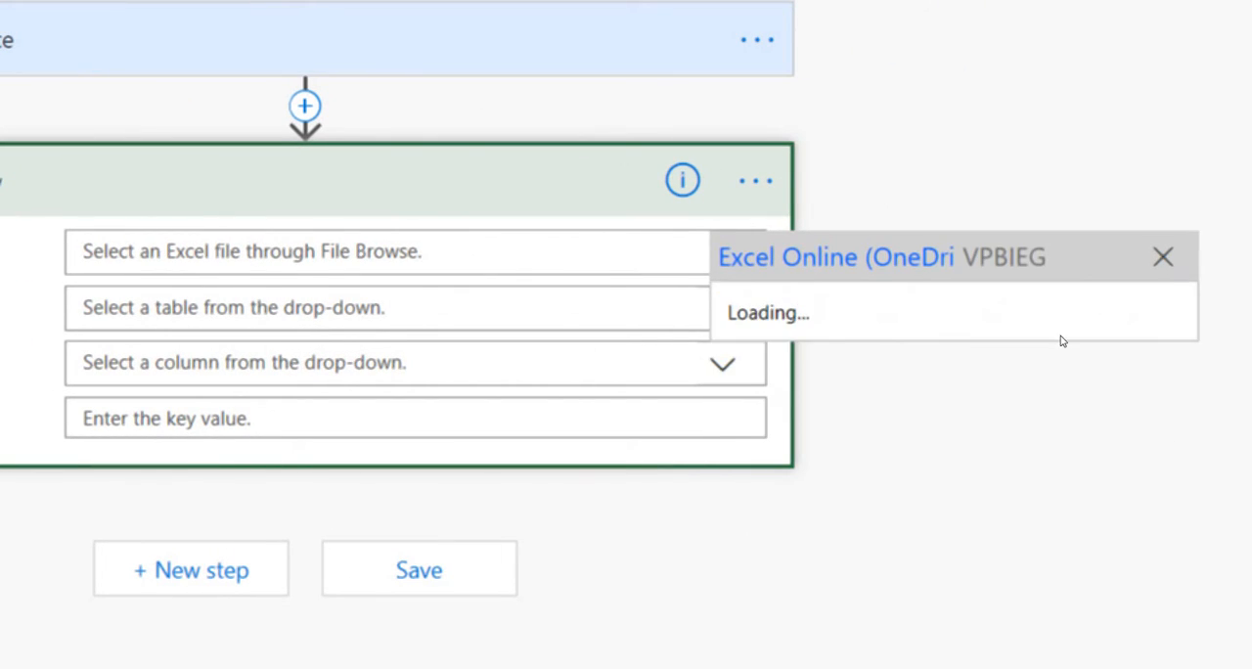
left_click(982, 310)
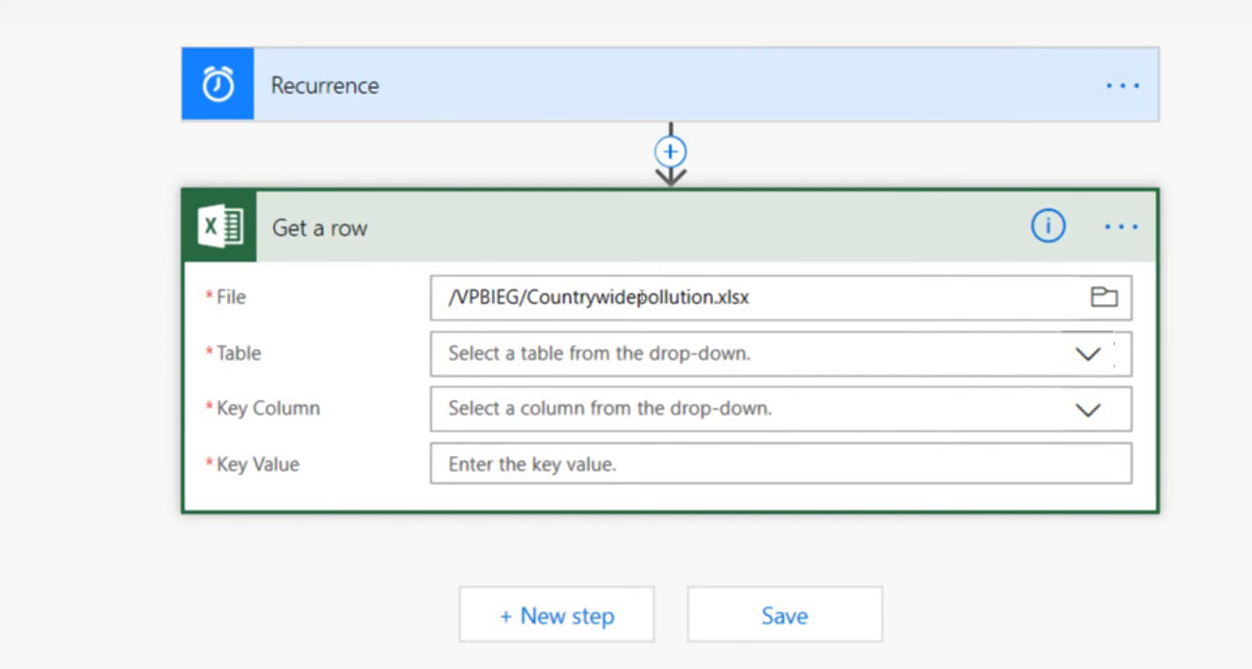
Set the Get a row action's table to Seas and its key column to Country.
left_click(449, 352)
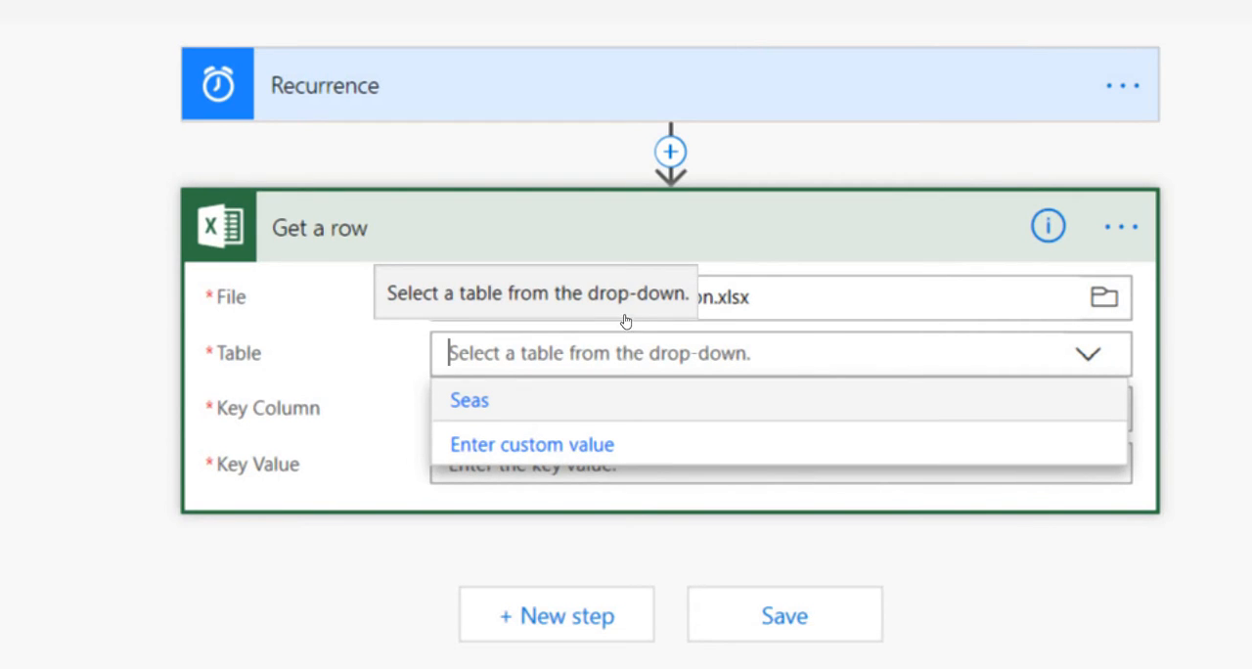
key("Return")
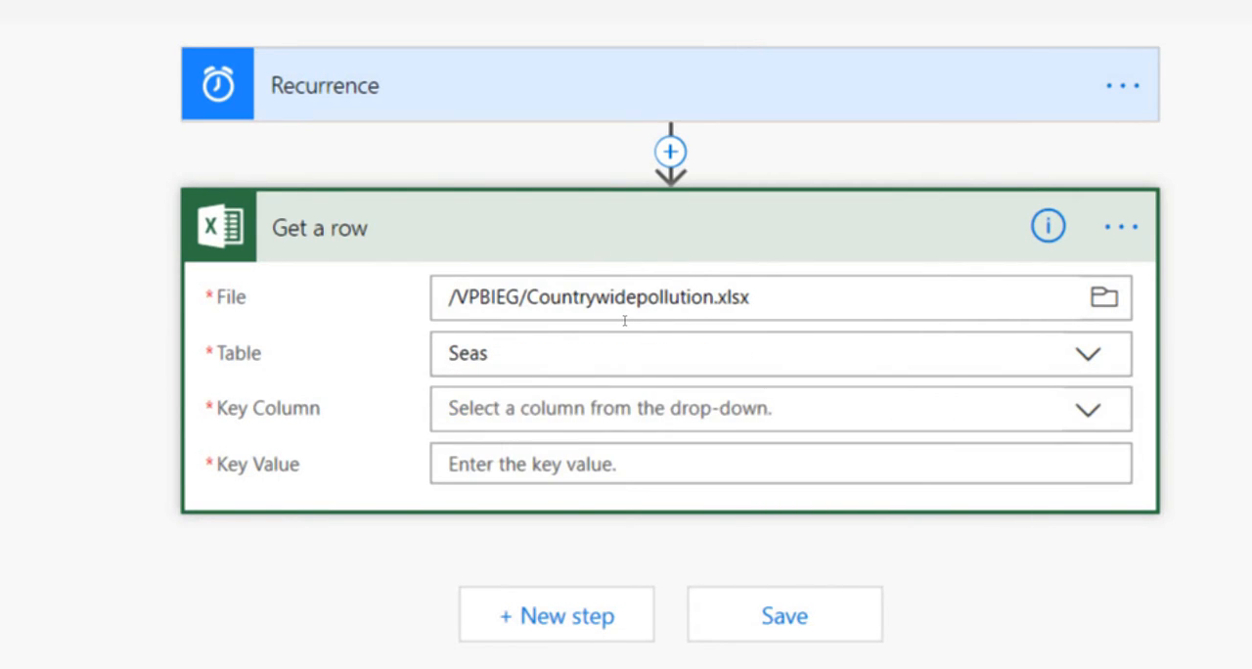
key("Tab")
key("Down")
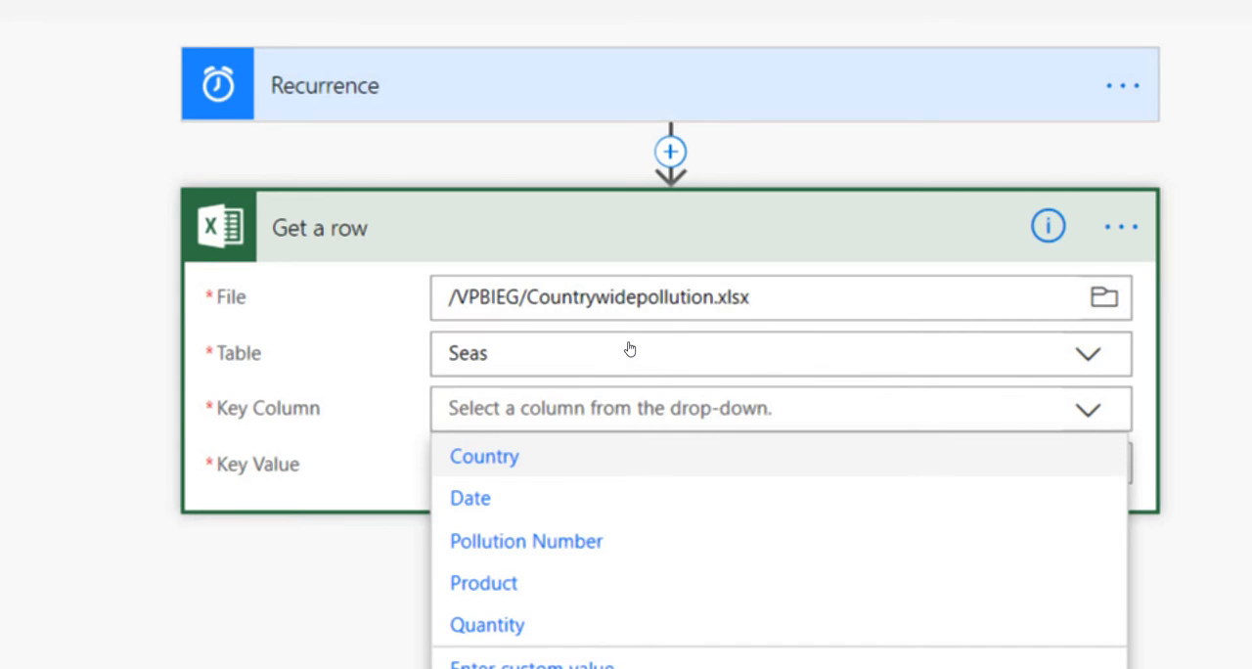
key("Return")
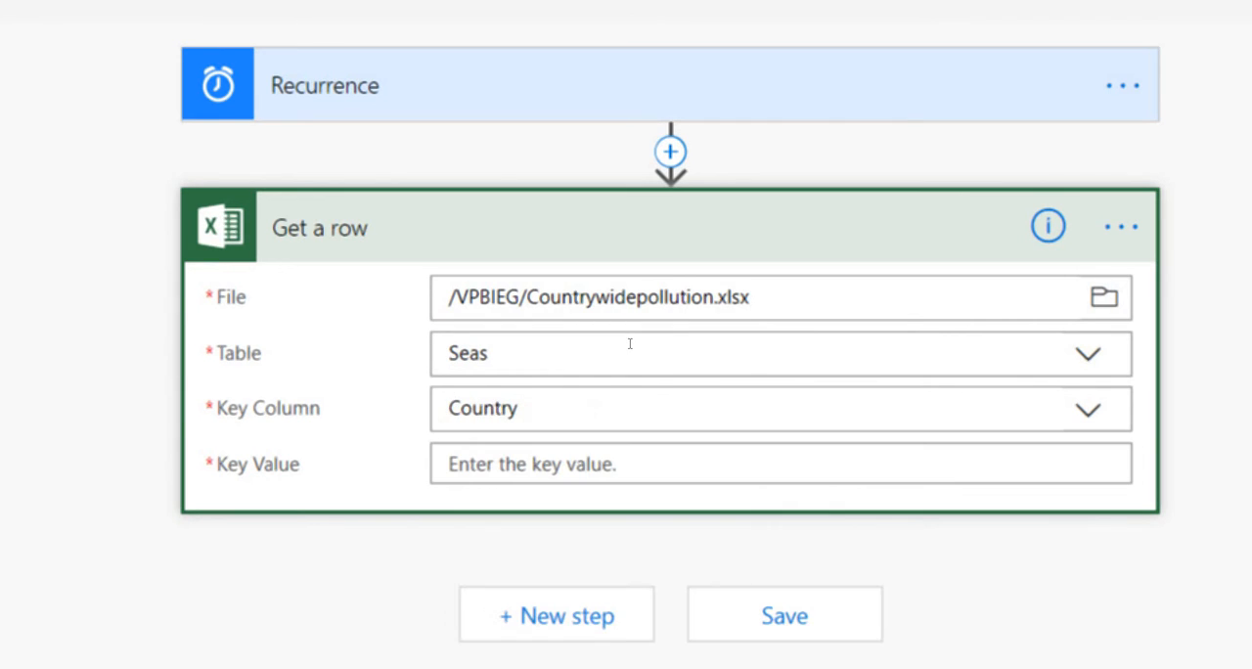
key("Tab")
key("Tab")
Switch to the PowerPoint slide show and examine the Country column on the pollution data table slide.
key("alt+Tab")
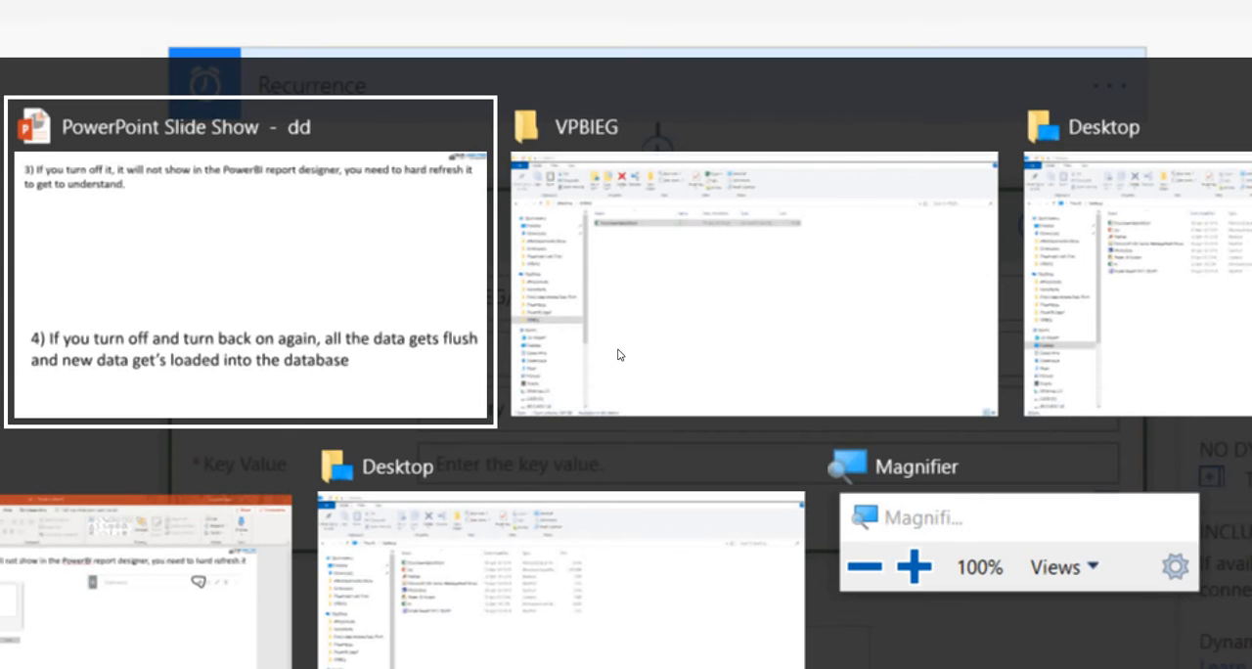
key("Tab")
key("Tab")
key("Tab")
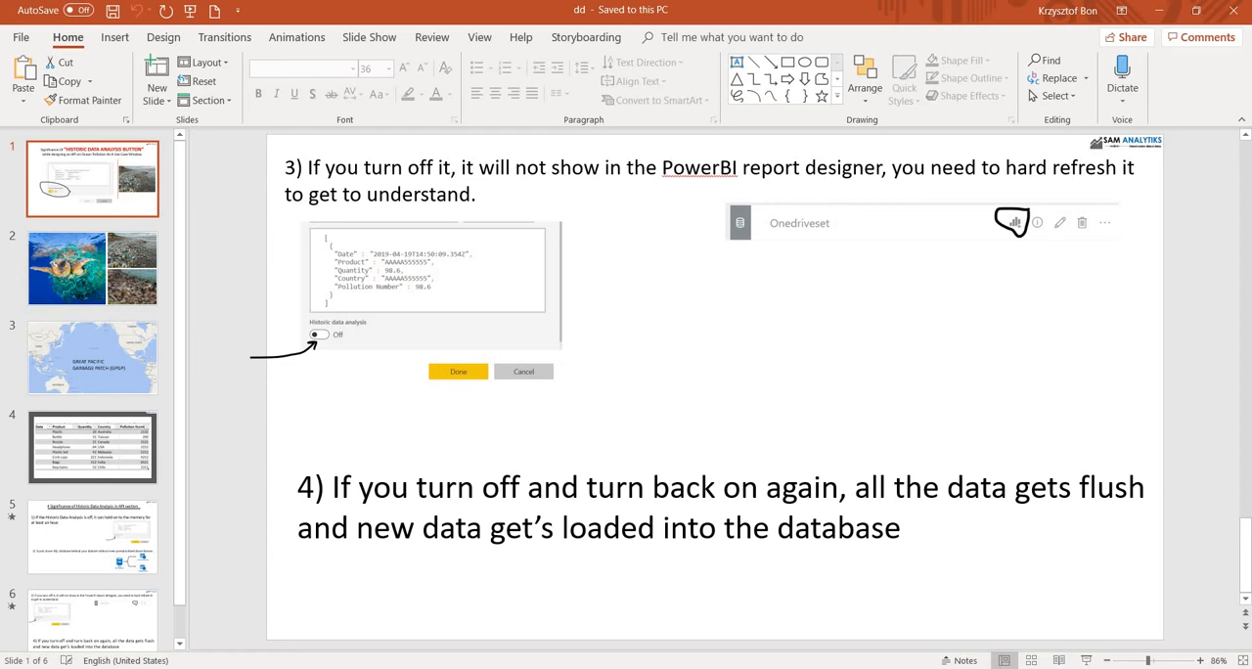
left_click(562, 667)
left_click(644, 611)
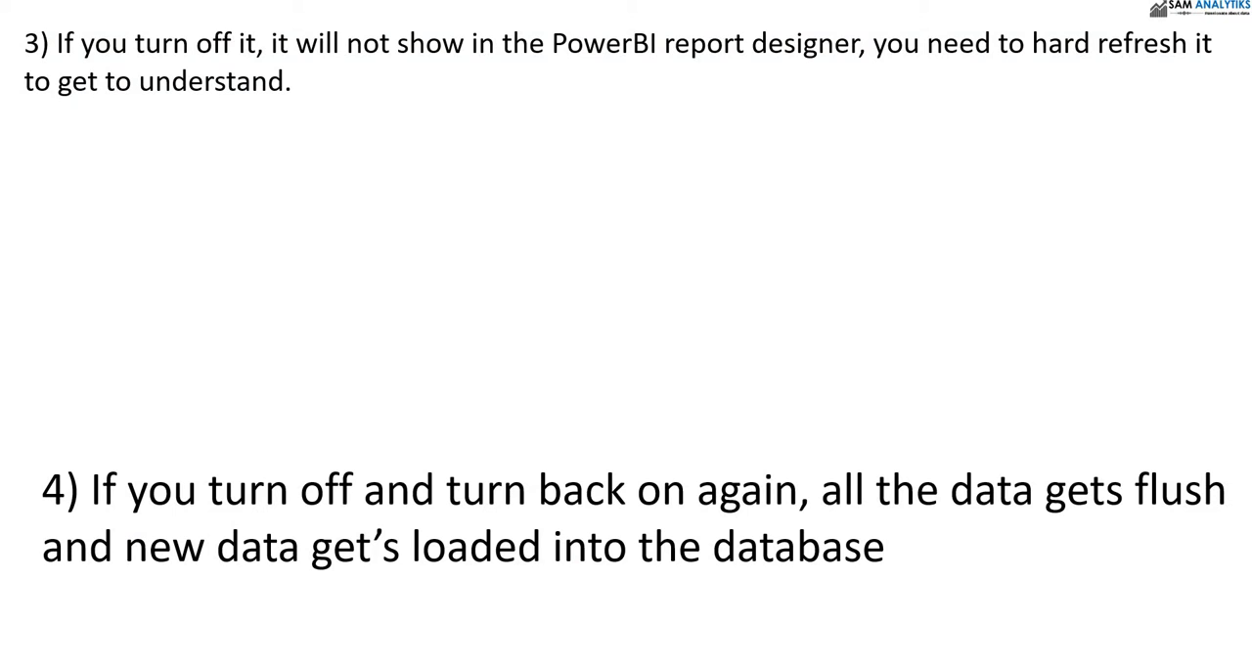
key("Left")
key("Left")
key("Left")
key("Left")
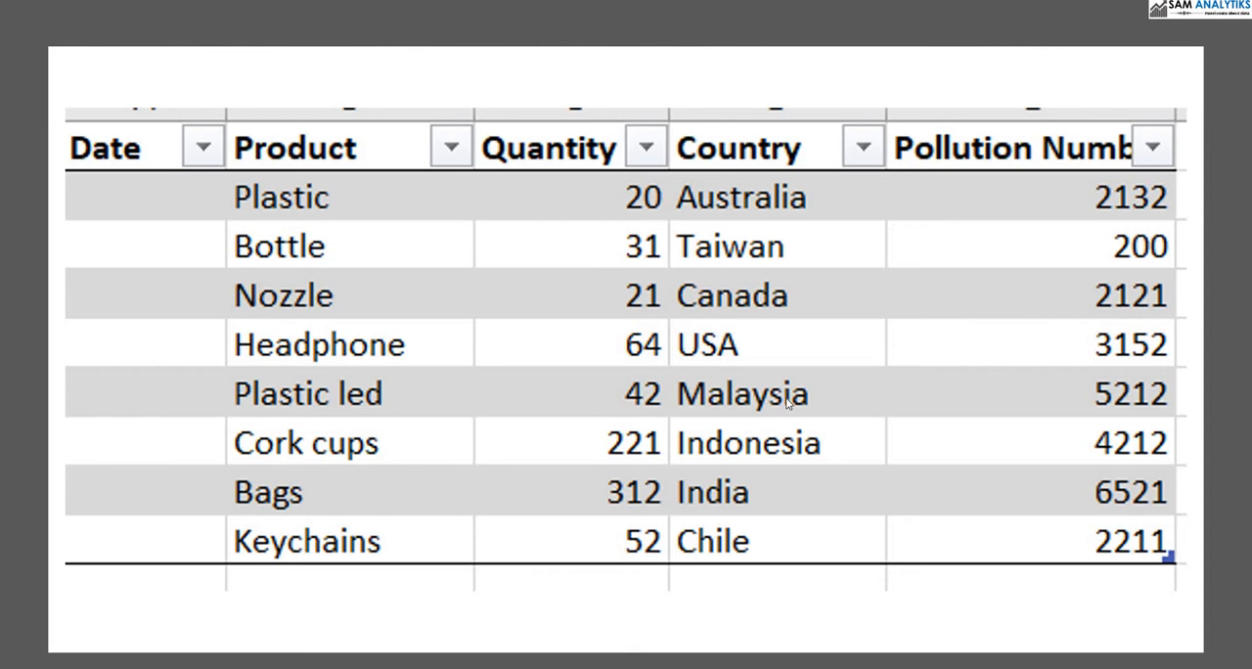
key("Right")
key("Right")
key("Right")
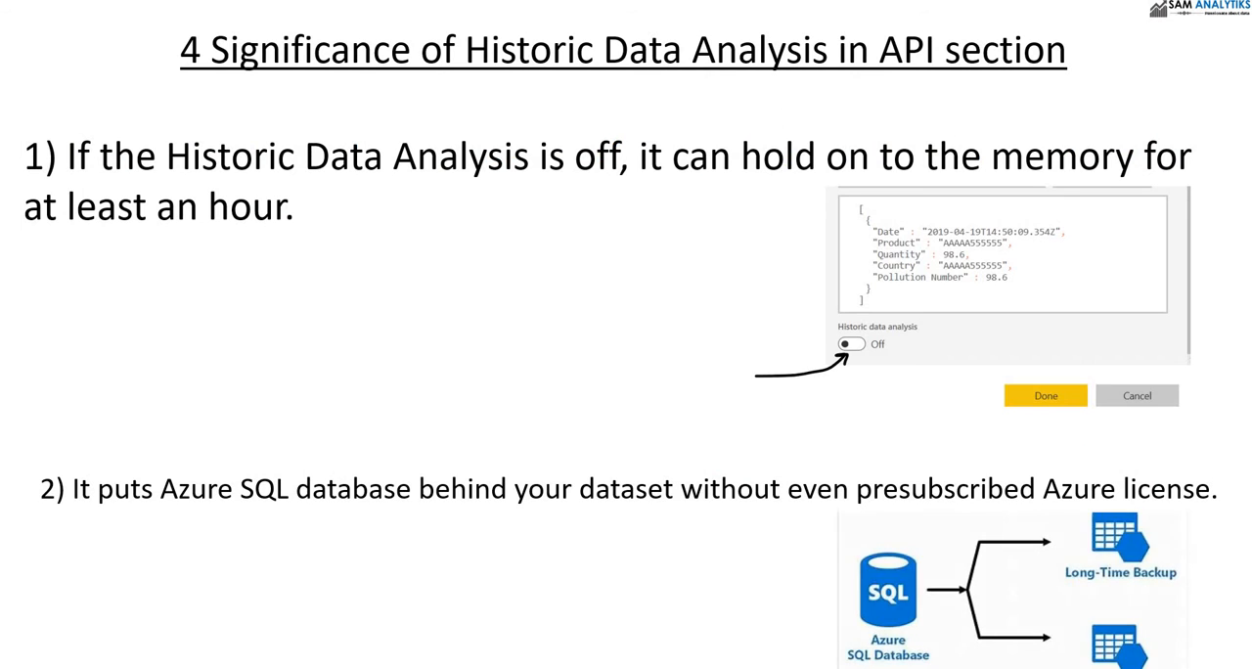
key("Right")
Switch back to the flow in the browser and set the Get a row action's key value to Malaysia.
key("alt+Tab")
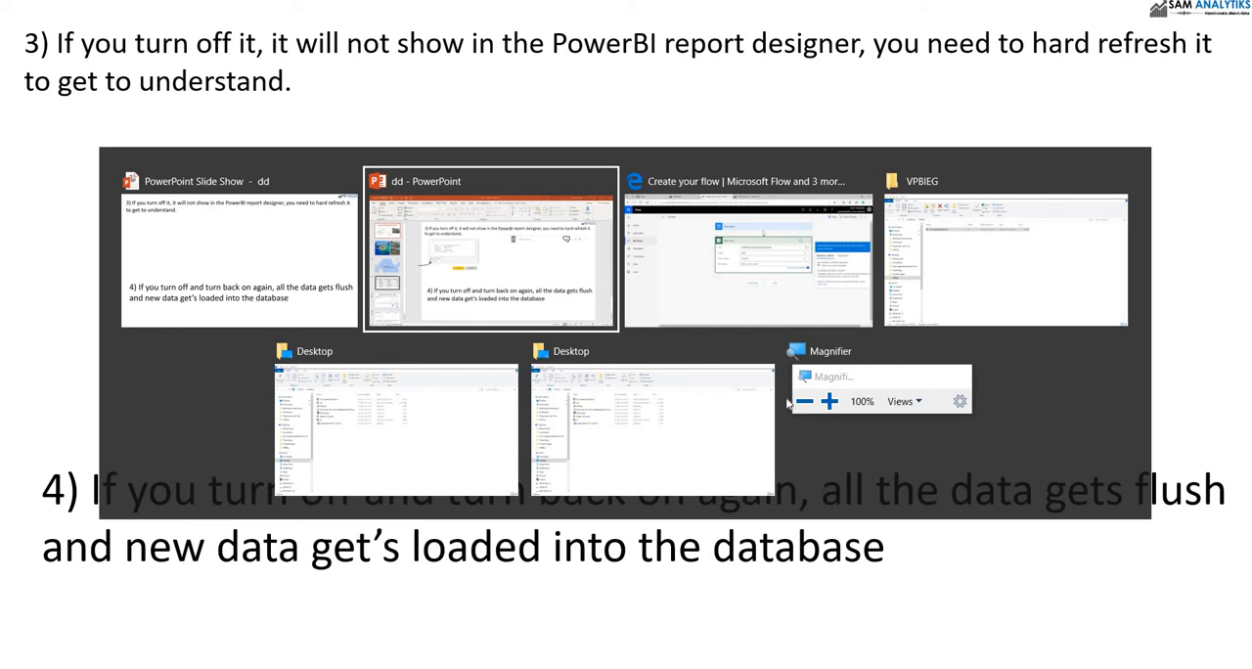
key("alt+Tab")
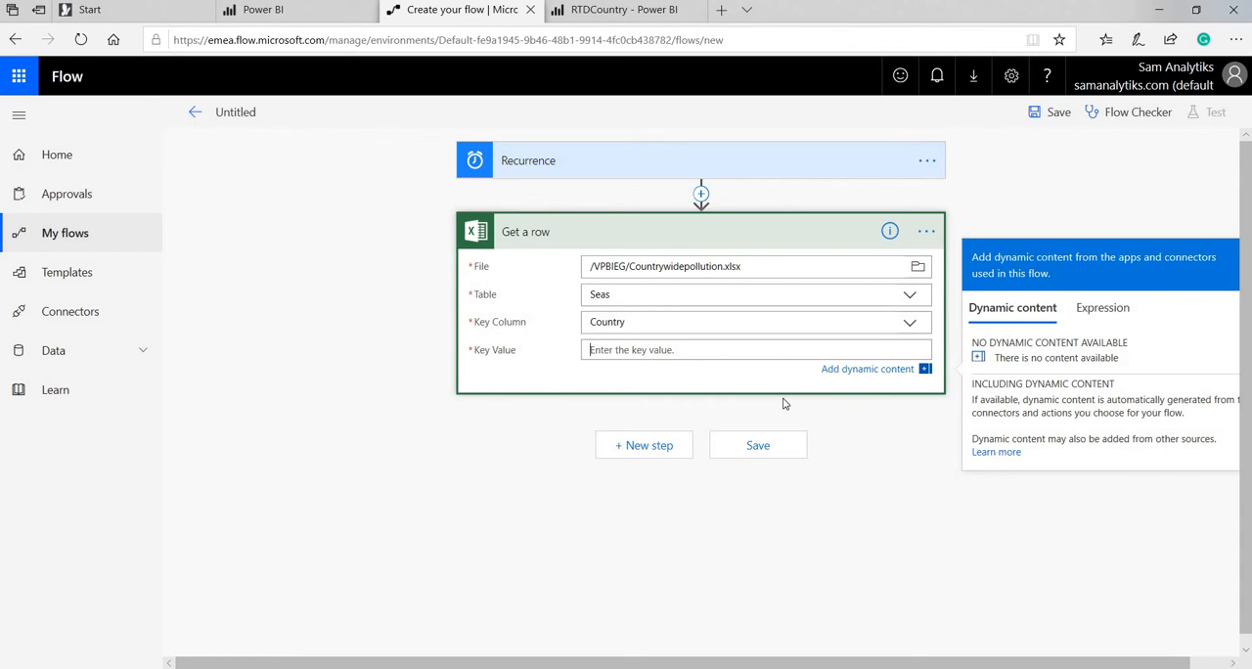
type("Malaysia")
Add a new step after Get a row using Power BI's Add rows to a dataset action.
left_click(648, 446)
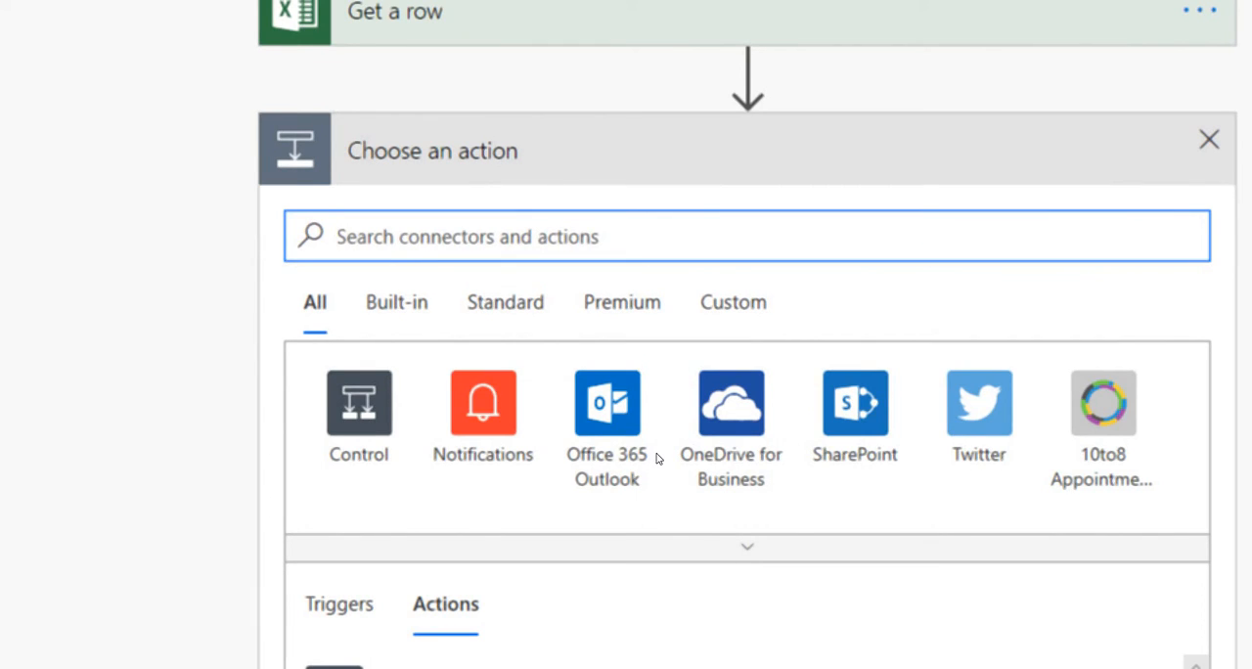
type("Power")
type("BI")
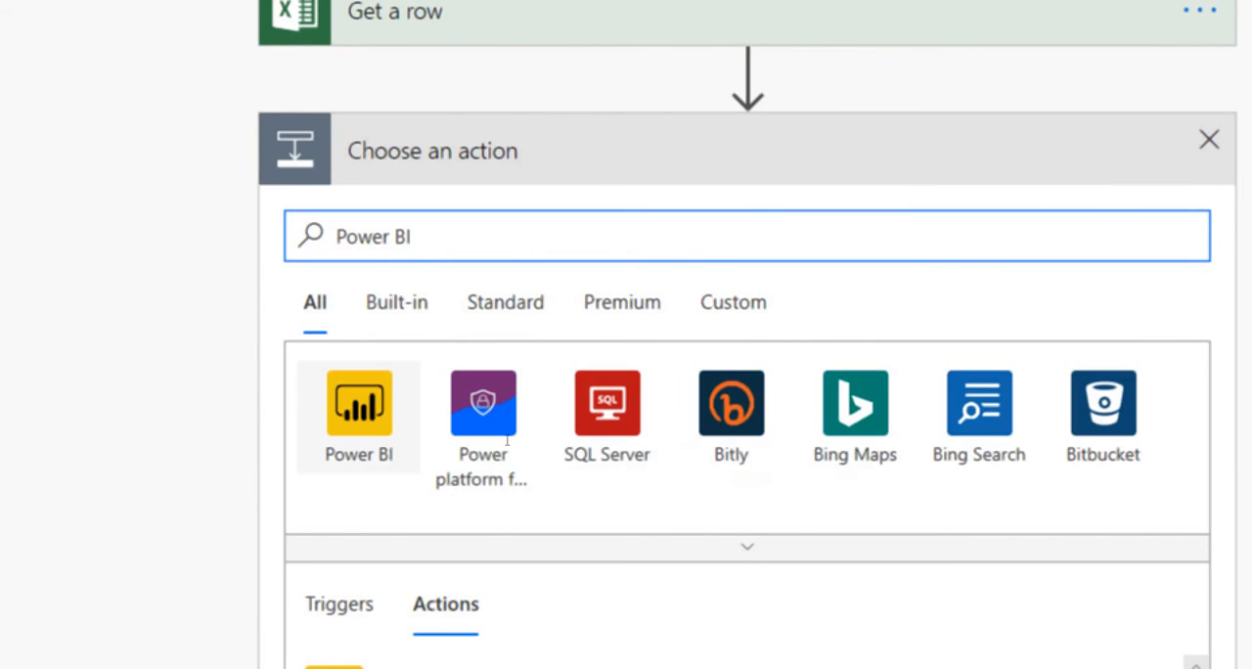
left_click(359, 406)
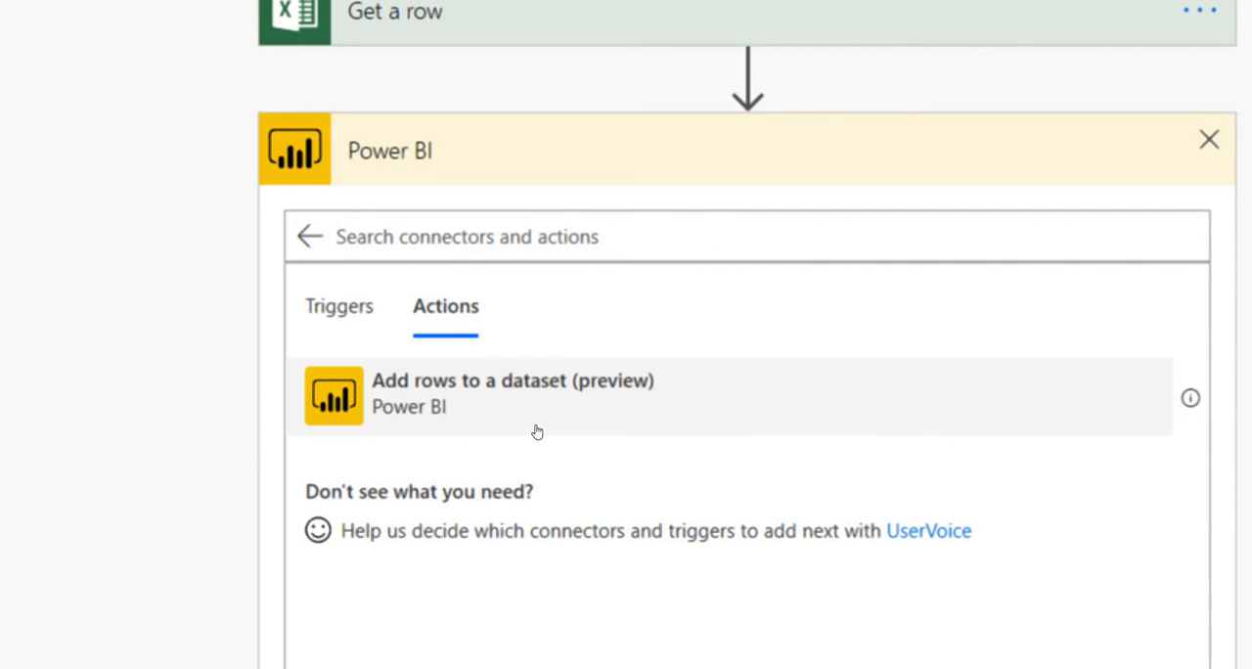
left_click(536, 430)
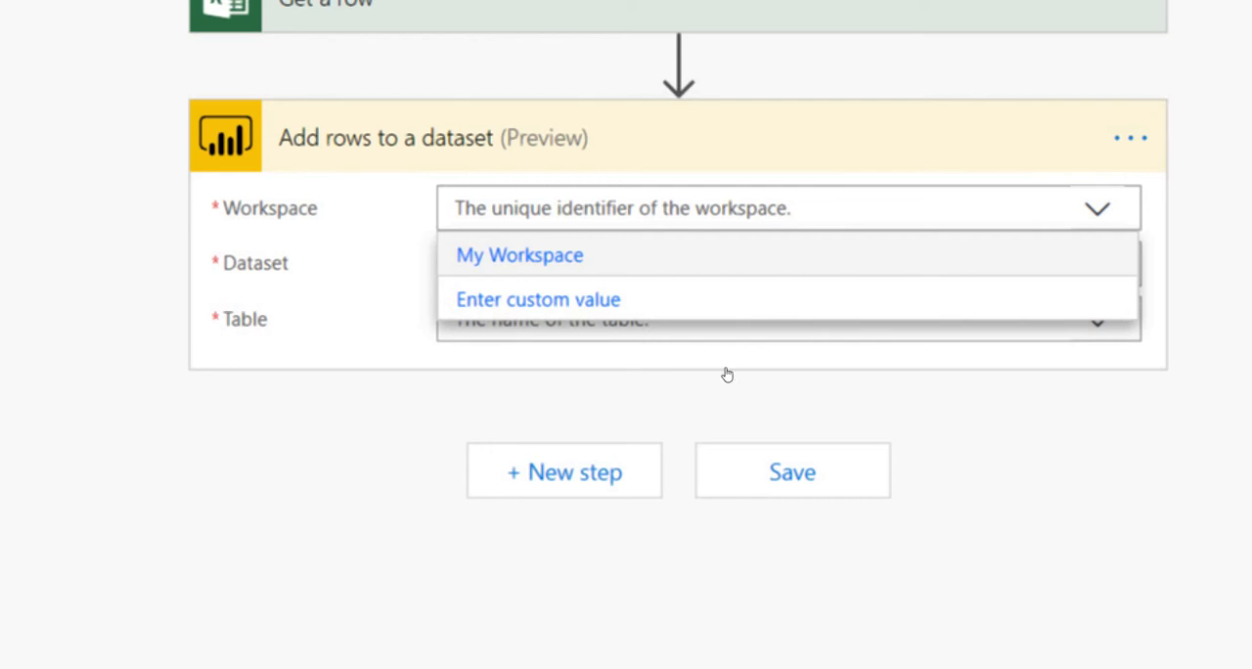
Set the Add rows to a dataset action's workspace to My Workspace, dataset to RTDcountry and table to RealTimeData.
left_click(945, 255)
left_click(1097, 263)
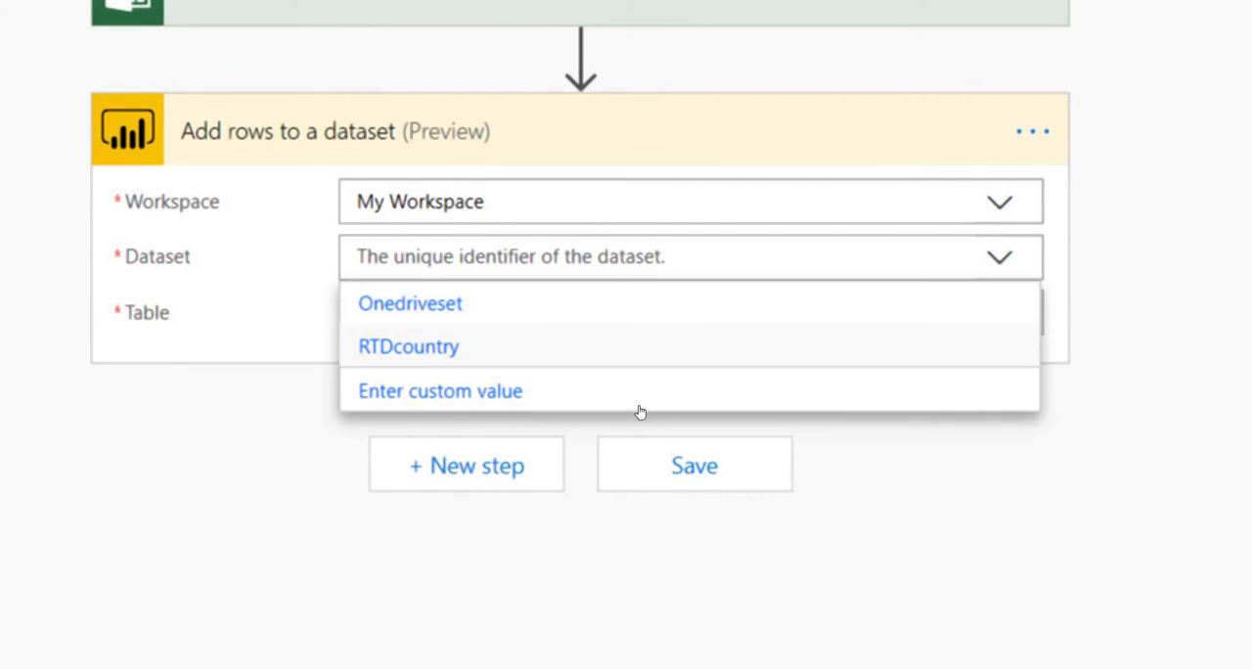
key("Return")
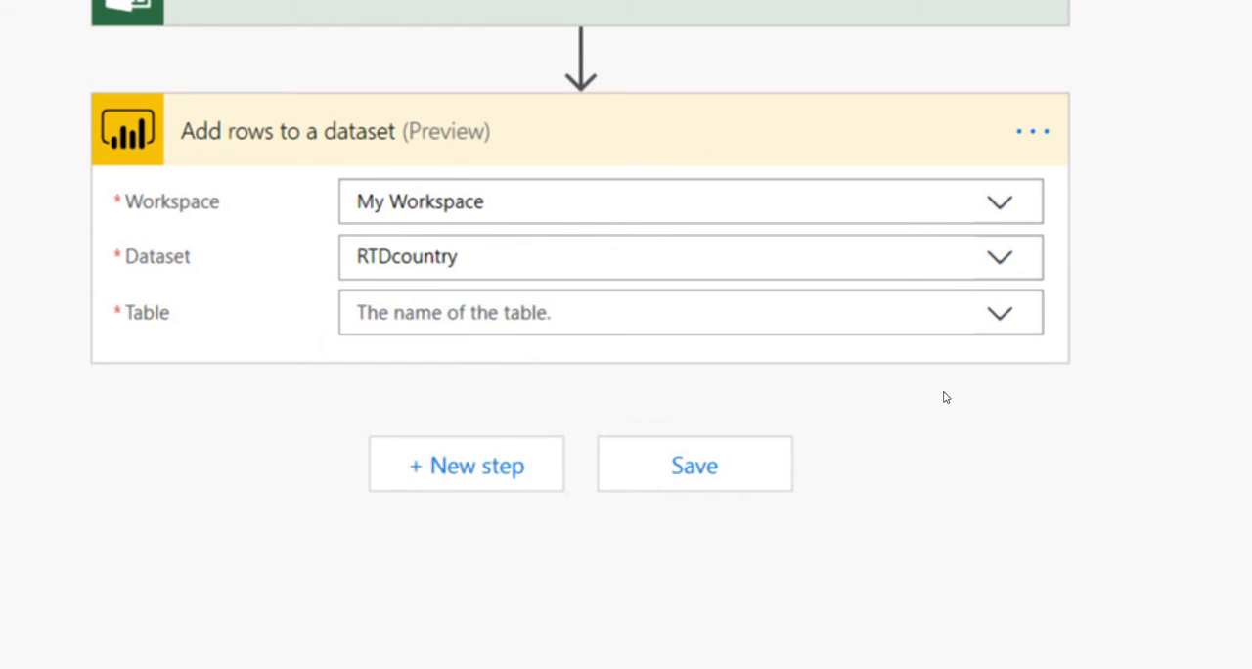
left_click(998, 314)
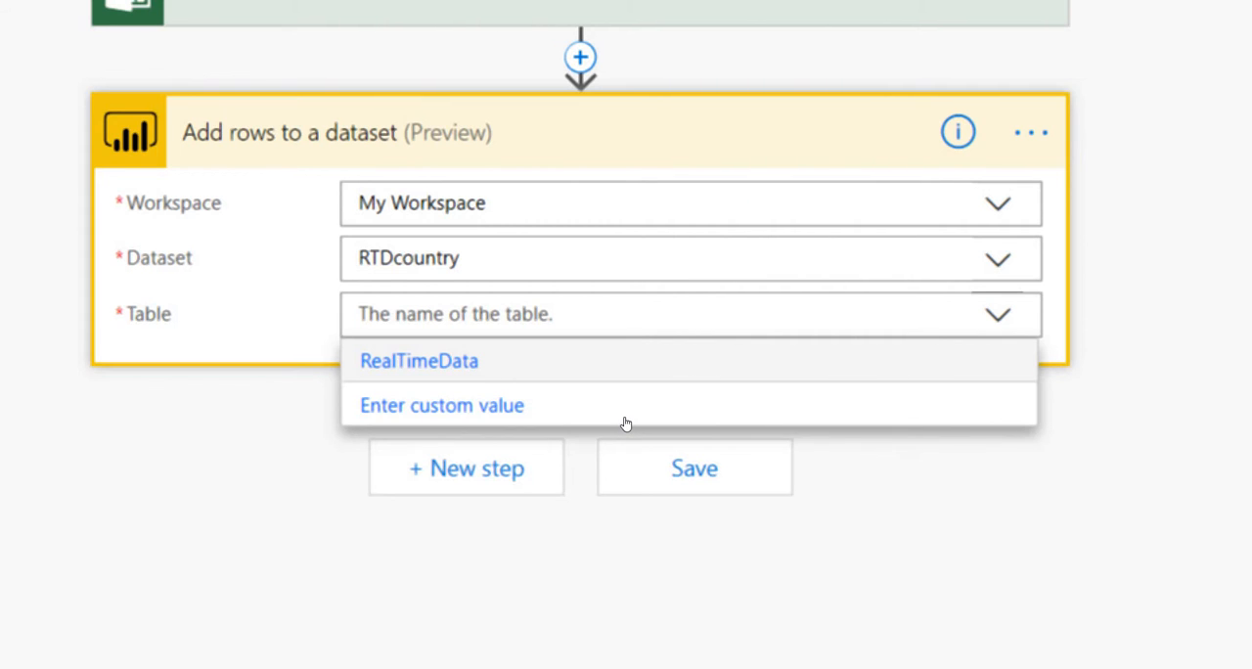
key("Return")
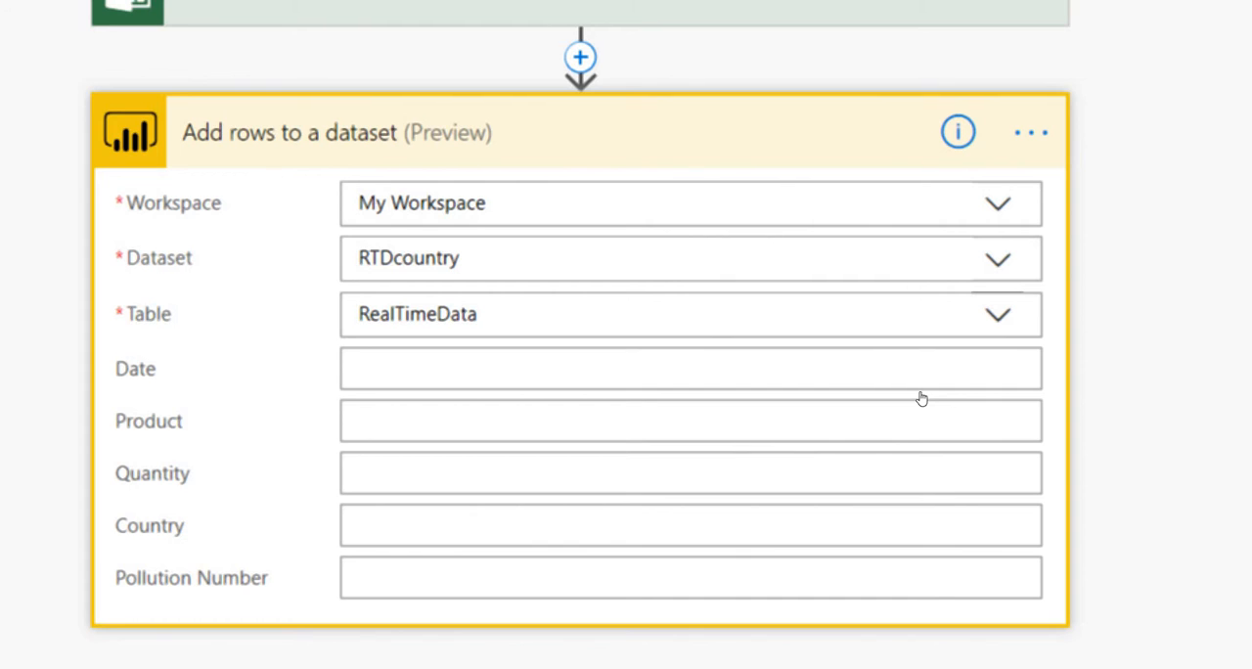
left_click(998, 315)
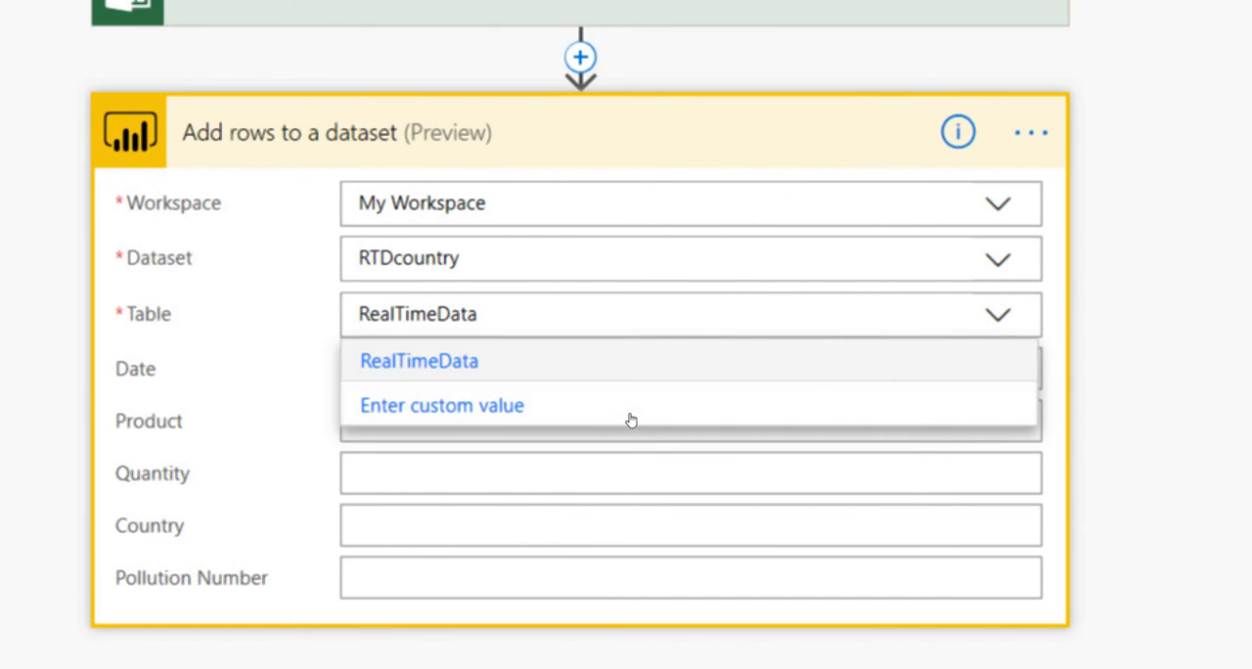
Fill the Date field of the Add rows to a dataset action with the expression utcNow().
key("Tab")
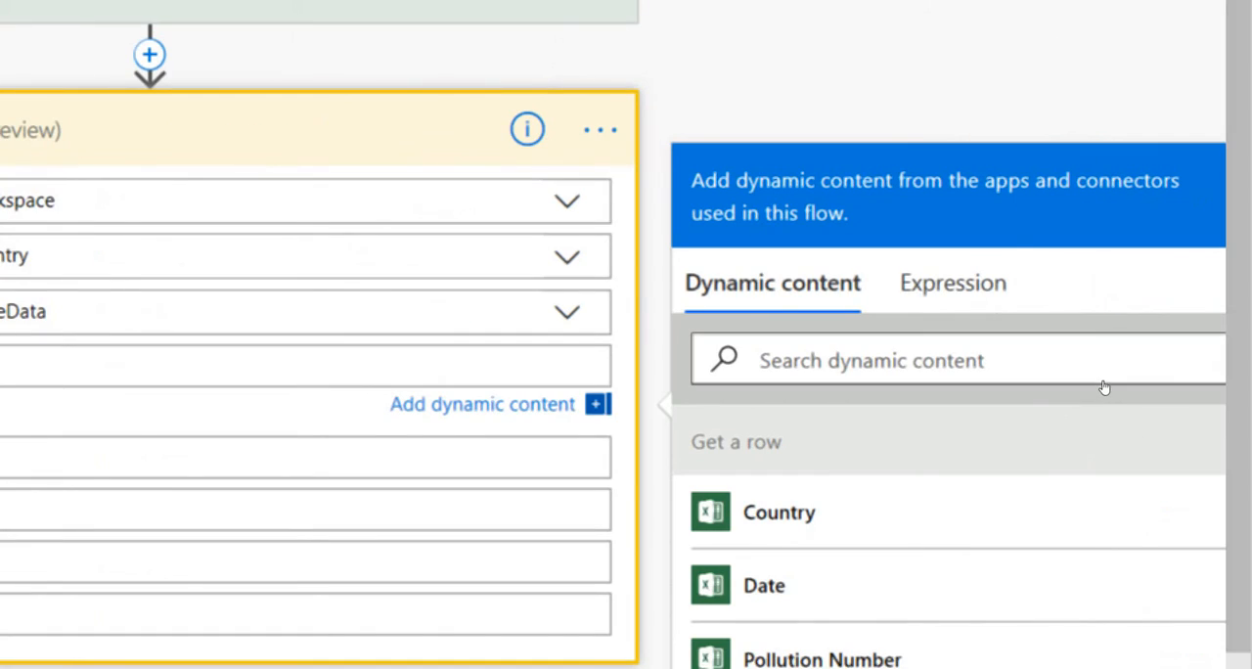
left_click(953, 282)
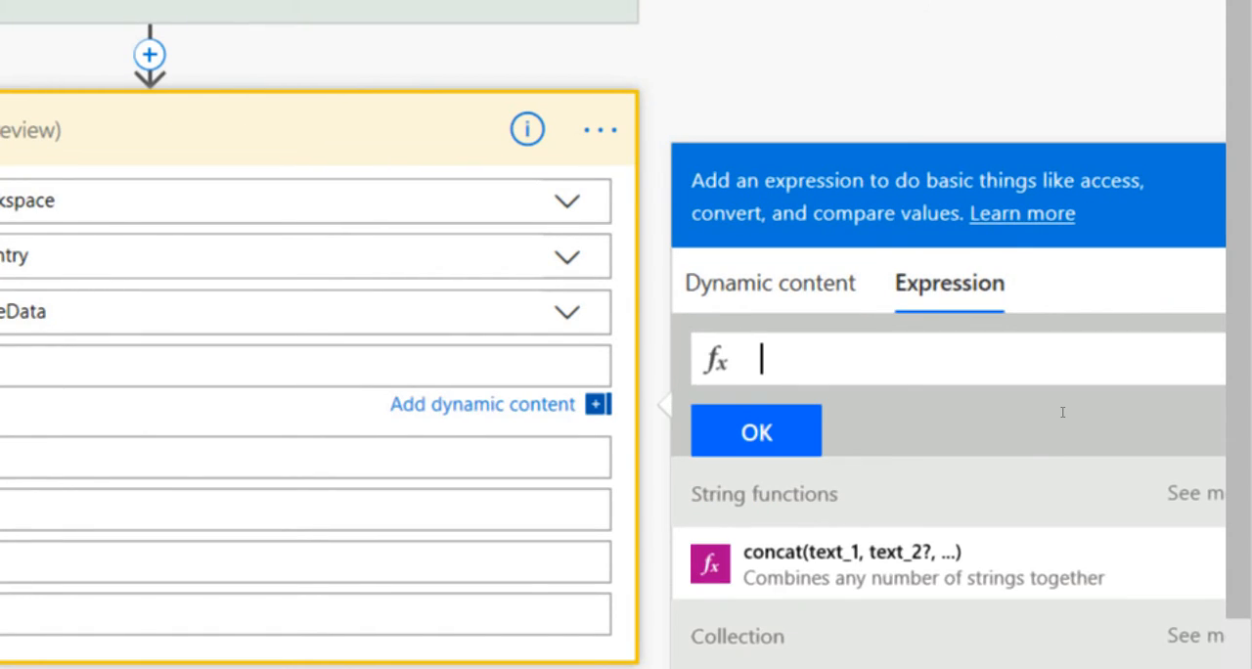
type("utc")
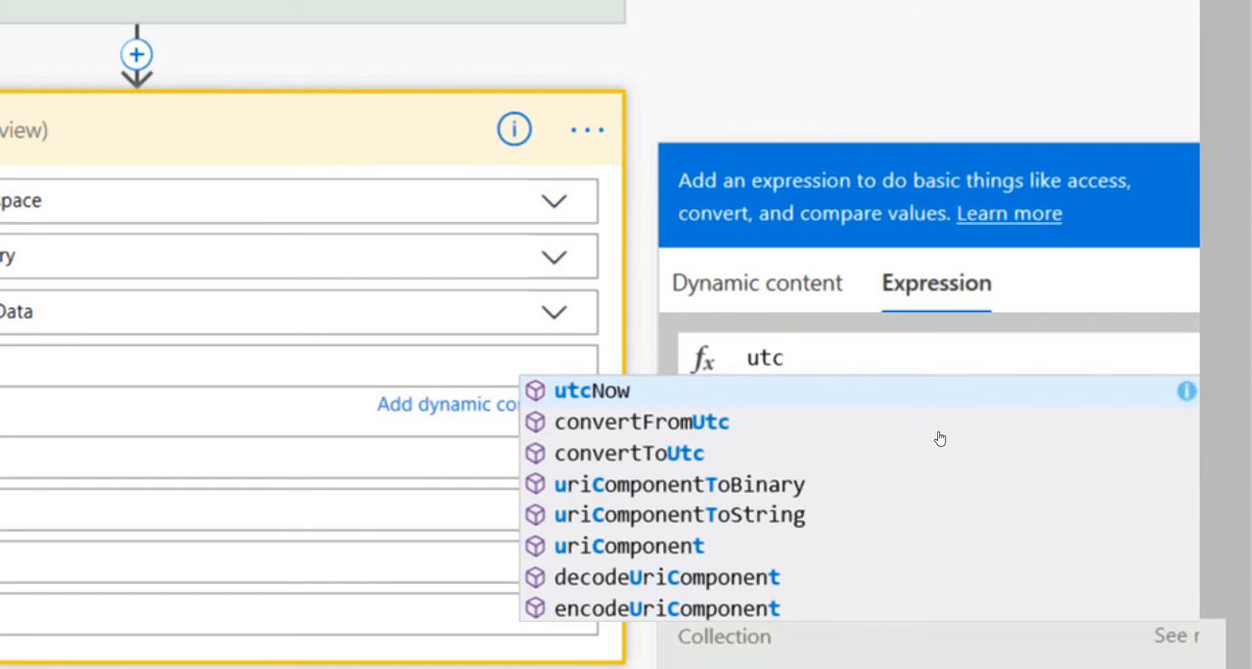
key("Return")
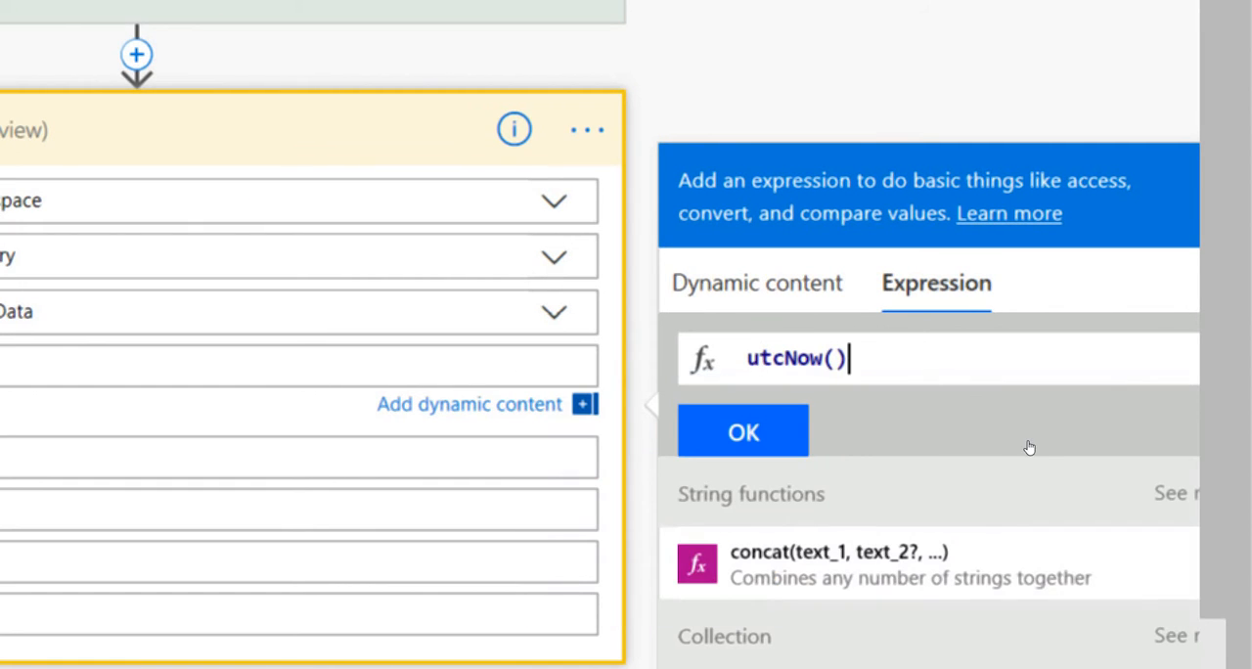
left_click(787, 440)
Map the Product and Quantity fields to the matching dynamic content from Get a row.
left_click(660, 467)
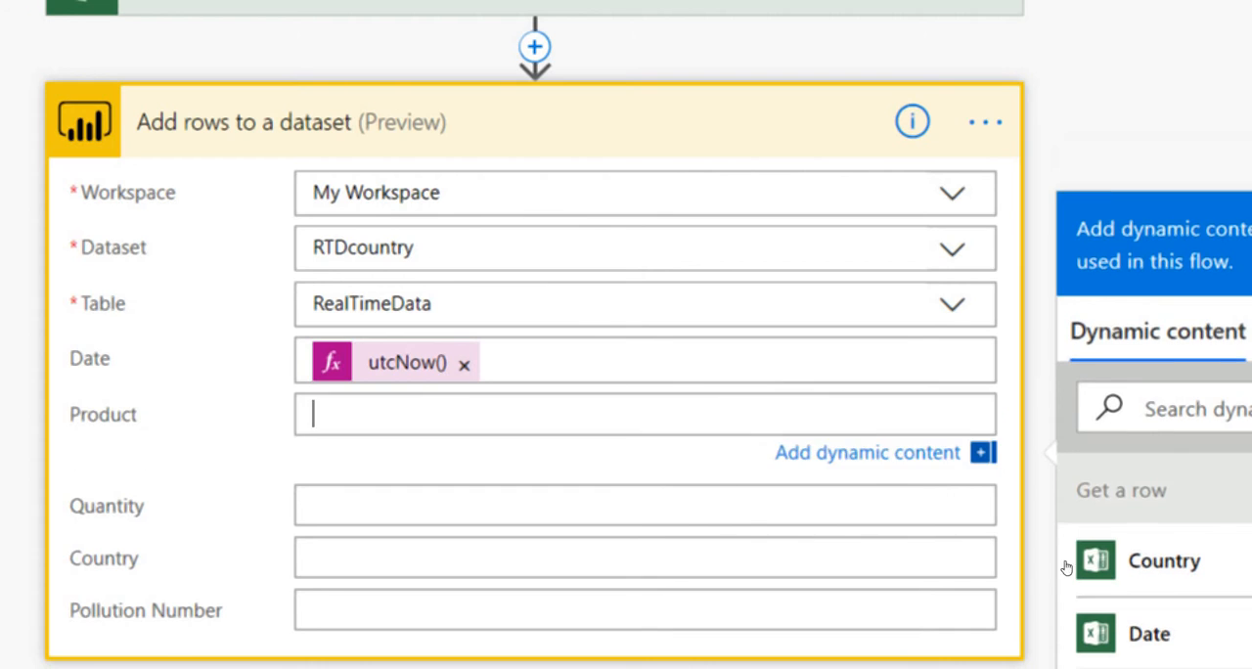
scroll(577, 405, "up", 2)
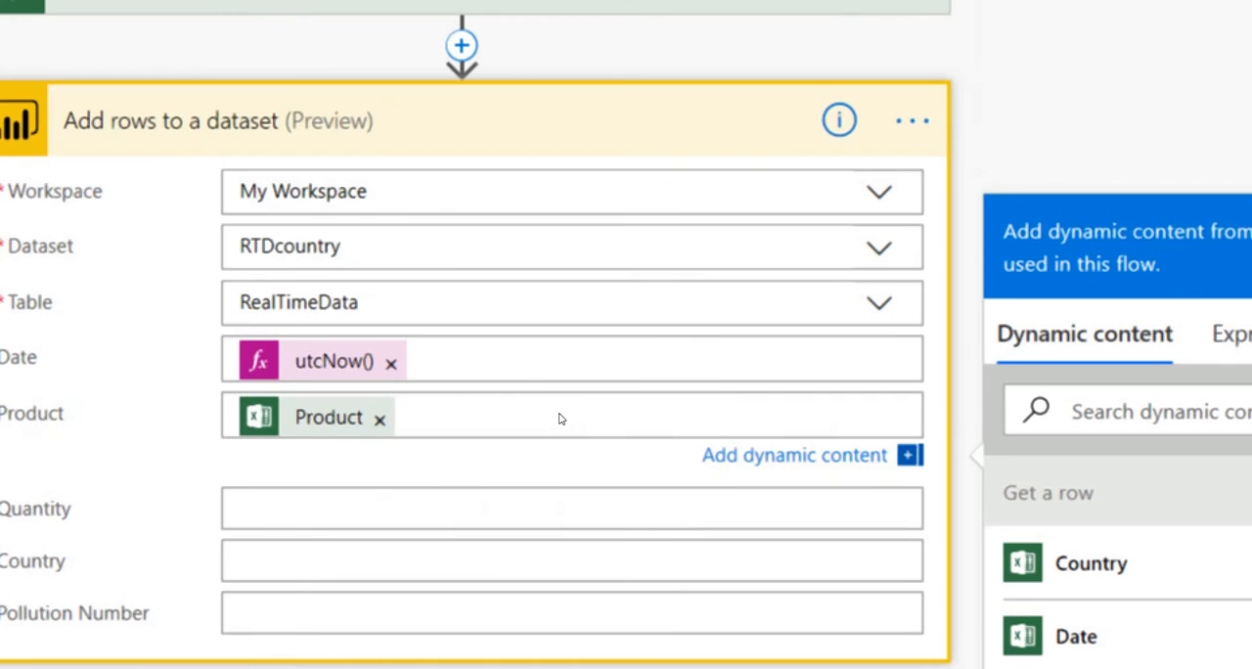
left_click(601, 509)
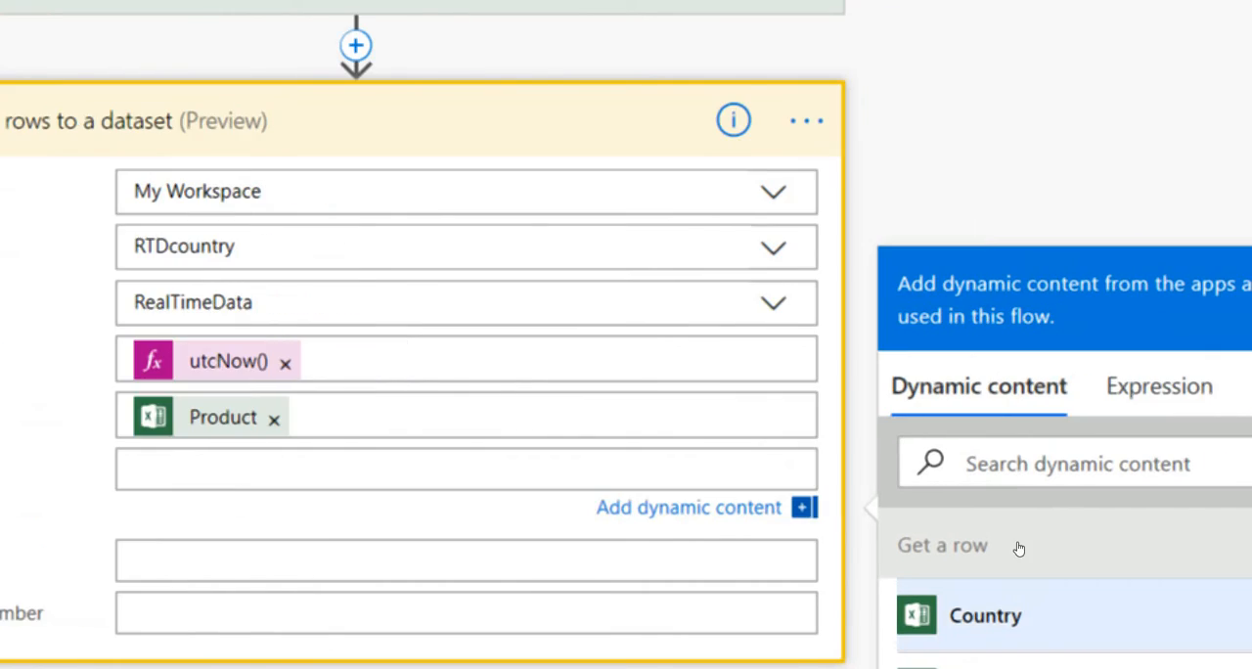
scroll(1017, 533, "down", 2)
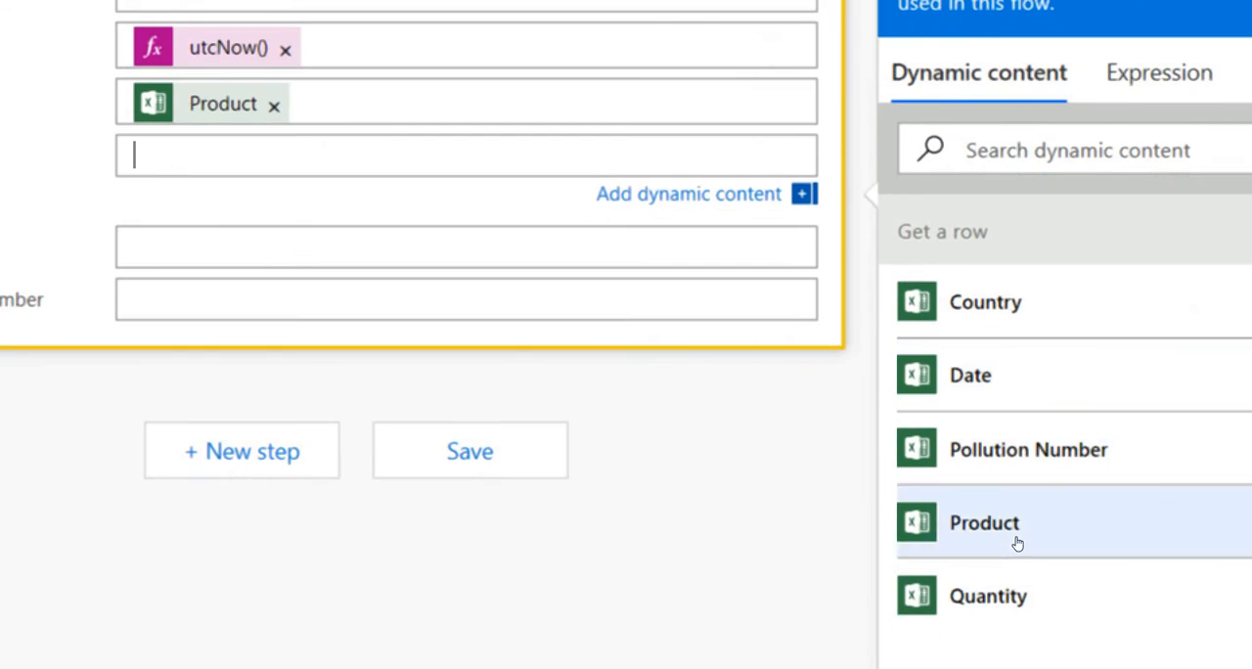
left_click(1017, 599)
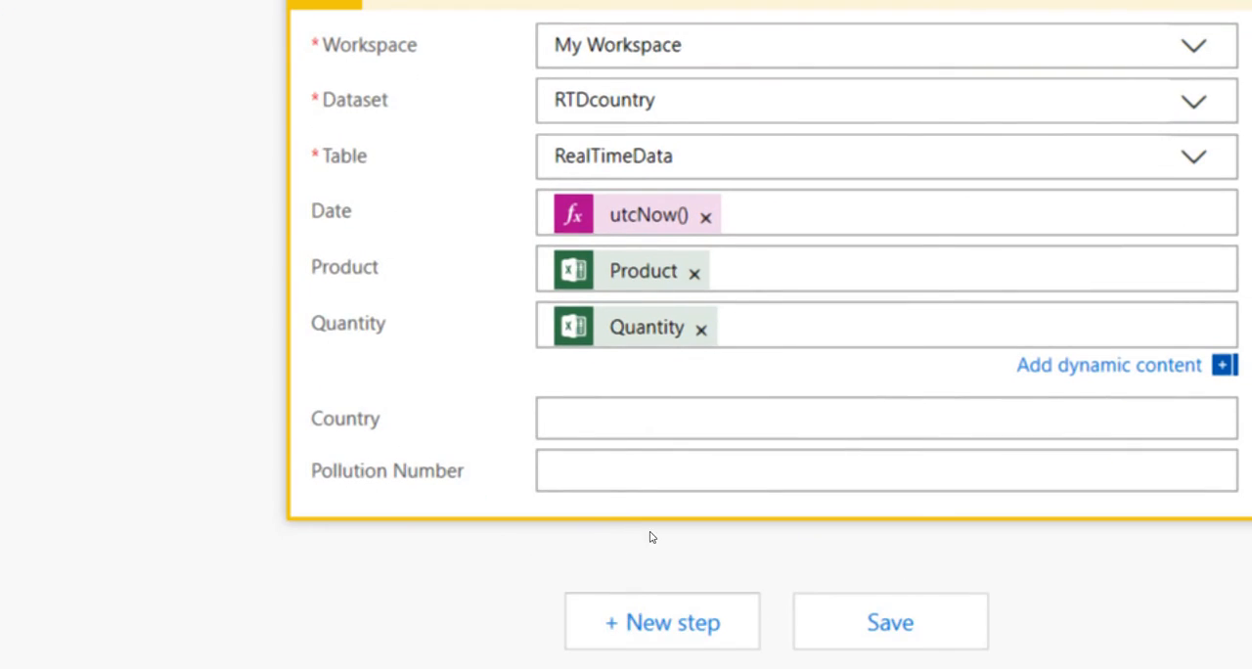
Map the Country and Pollution Number fields to the matching dynamic content from Get a row.
left_click(650, 421)
scroll(1020, 602, "down", 2)
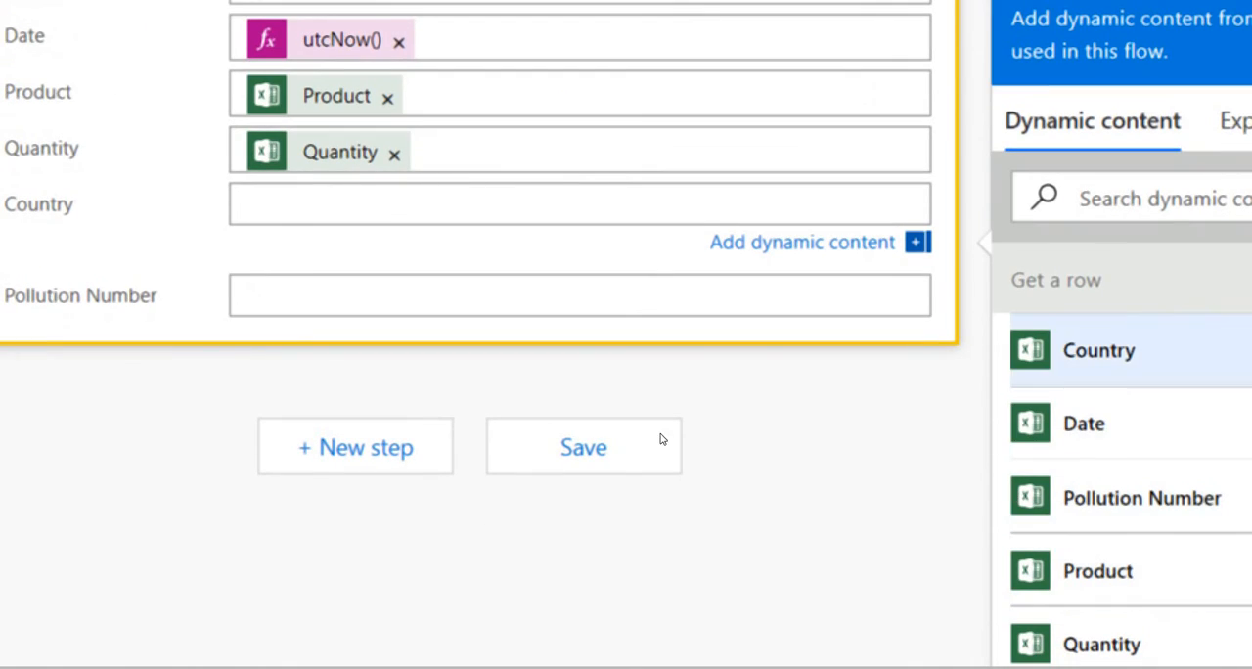
scroll(624, 560, "up", 2)
left_click(630, 458)
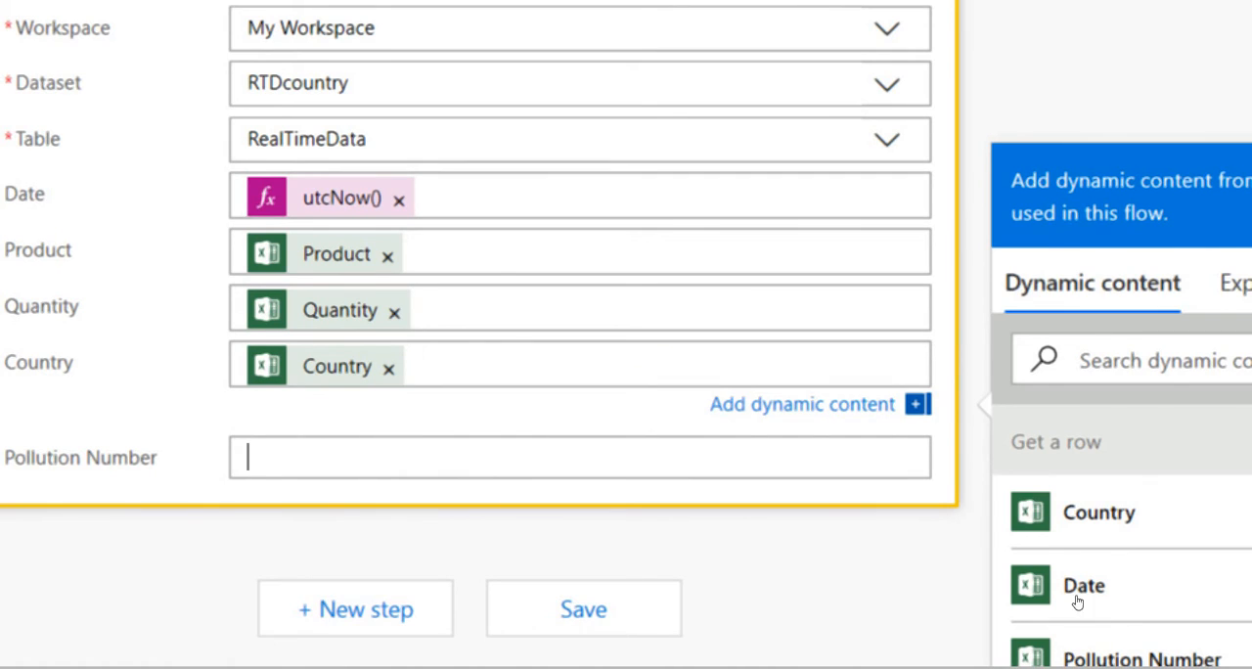
scroll(1051, 602, "down", 2)
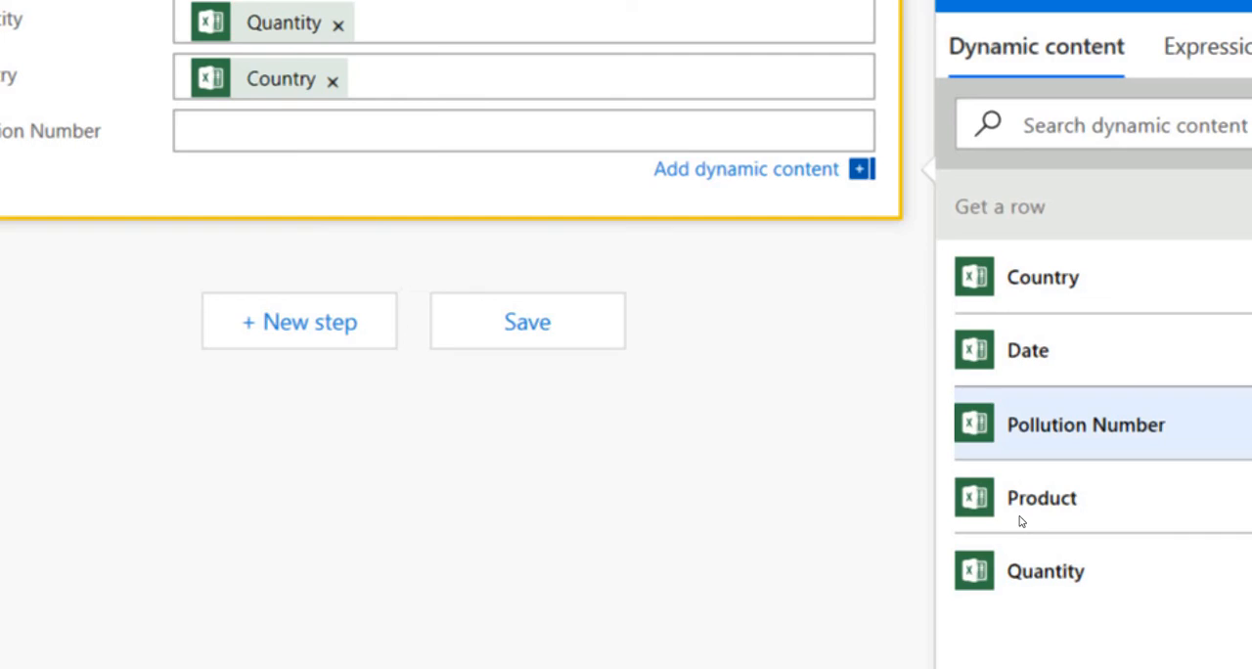
left_click(1033, 433)
scroll(773, 649, "up", 3)
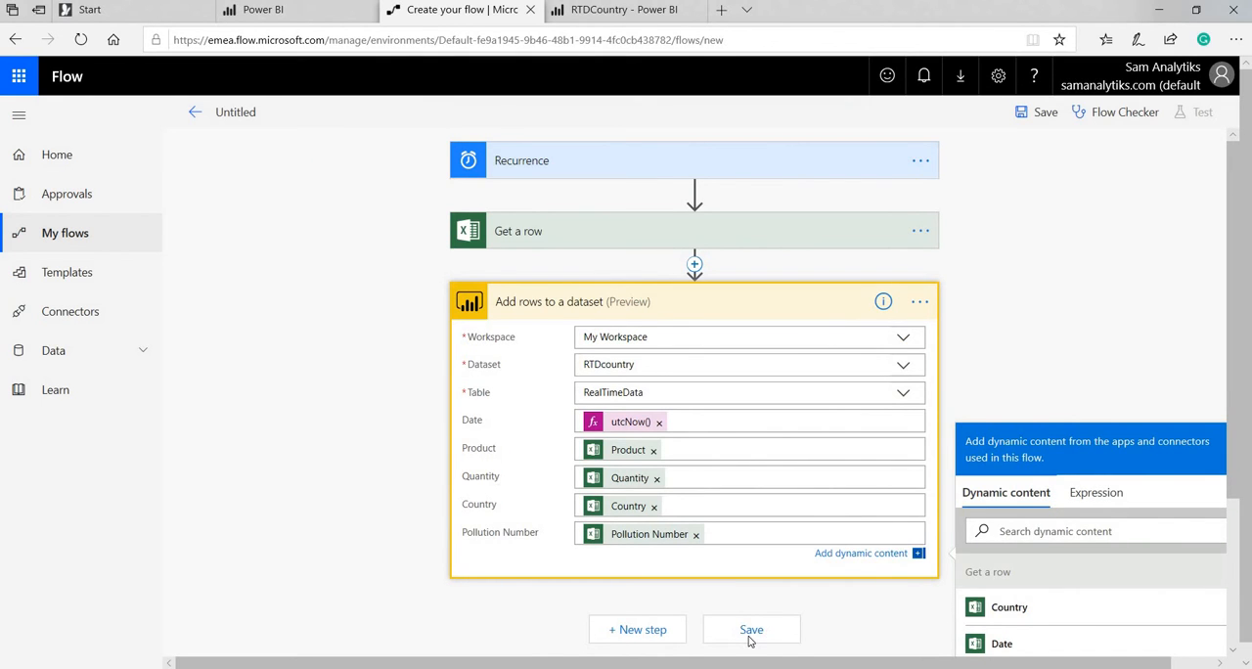
Save the flow with its Recurrence, Get a row and Add rows to a dataset steps.
left_click(750, 631)
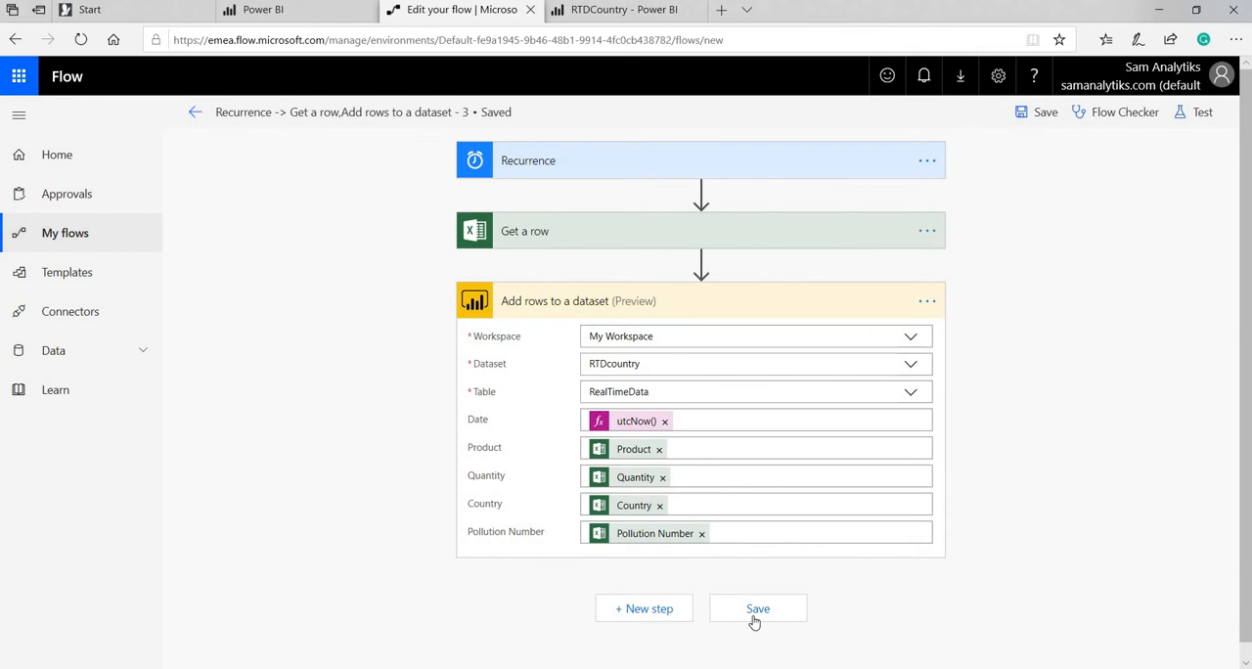
left_click(758, 609)
left_click(785, 609)
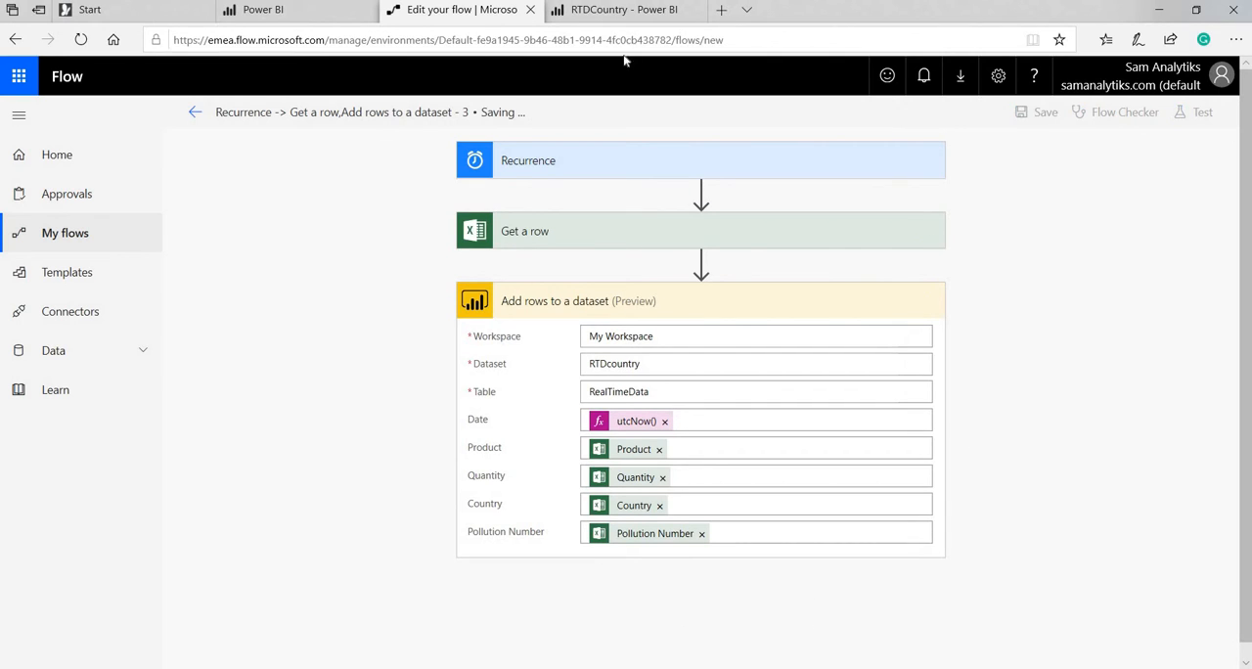
Rename the flow as Significance of HDA.
left_click(342, 112)
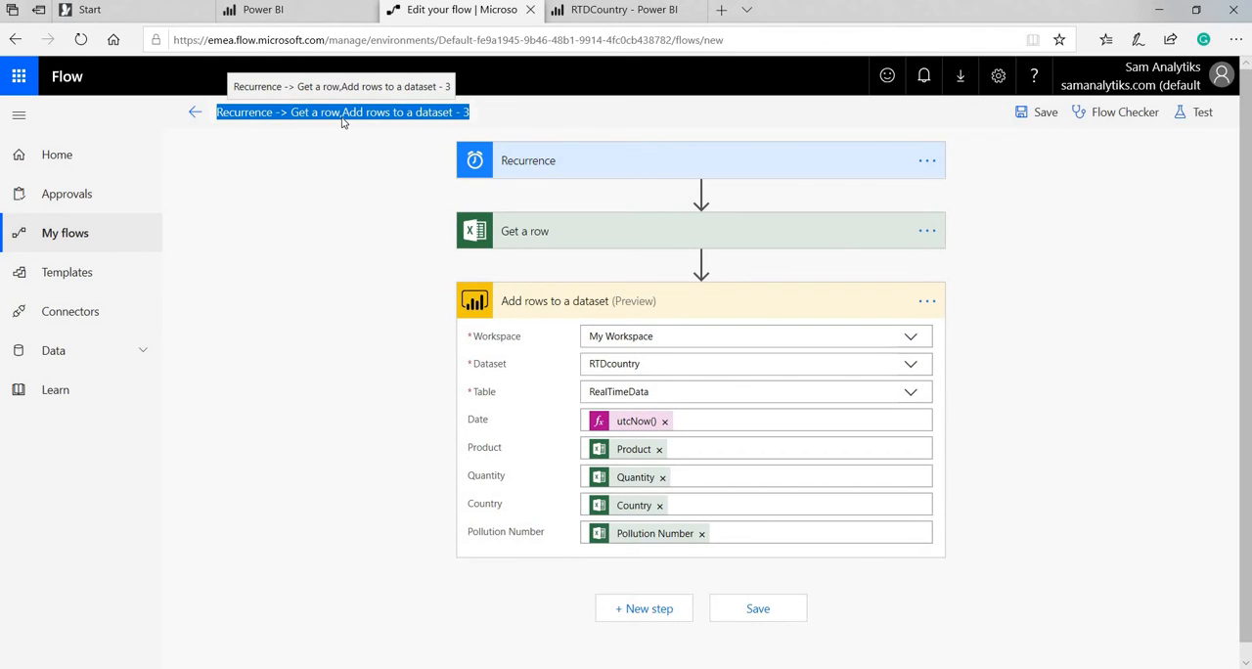
type("S")
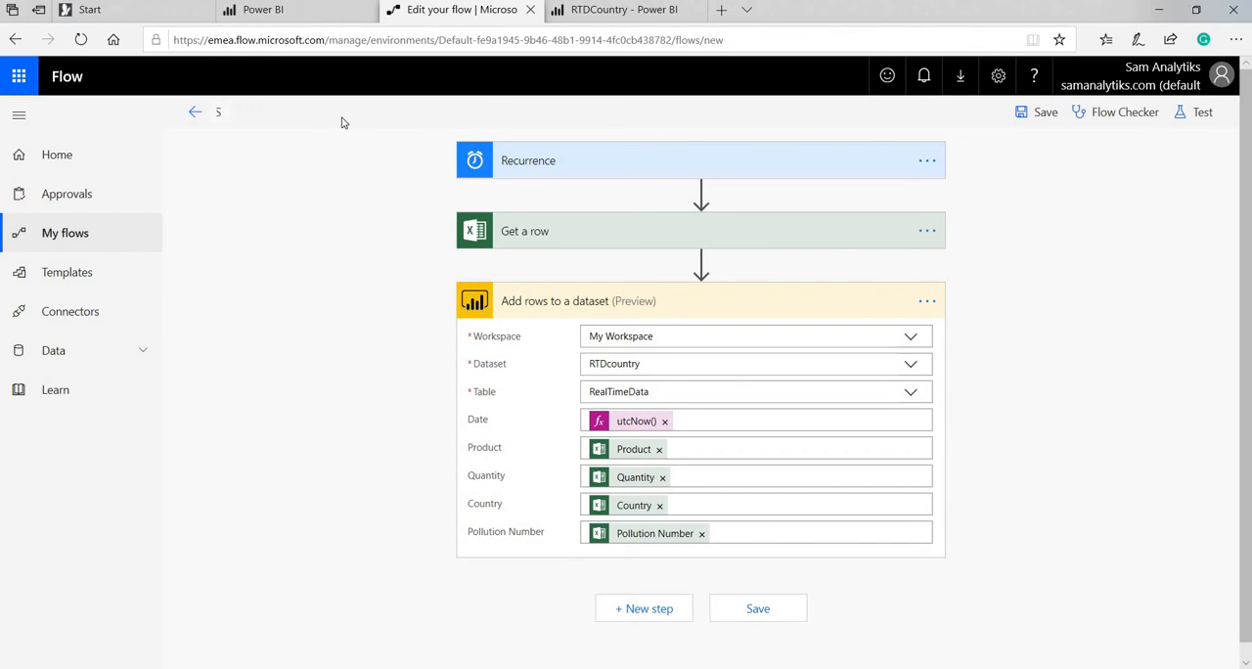
type("ignificance of HDA")
Rename the flow's Get a row step as Fetching a row for analysis.
left_click(581, 232)
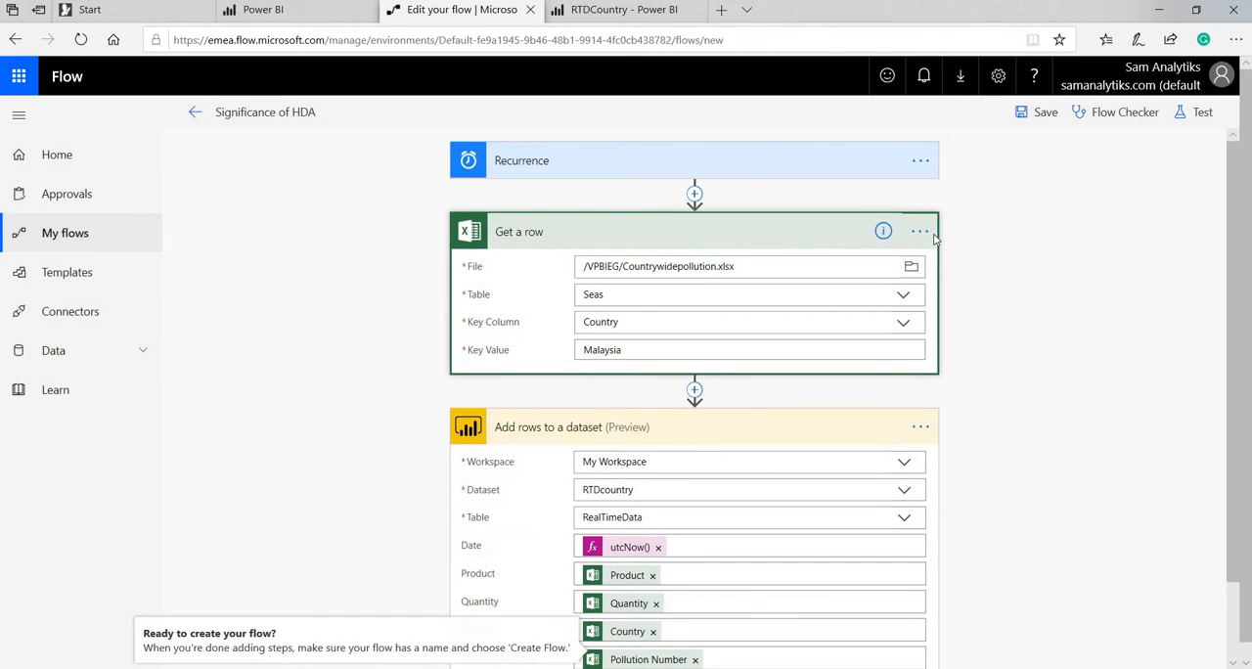
left_click(920, 232)
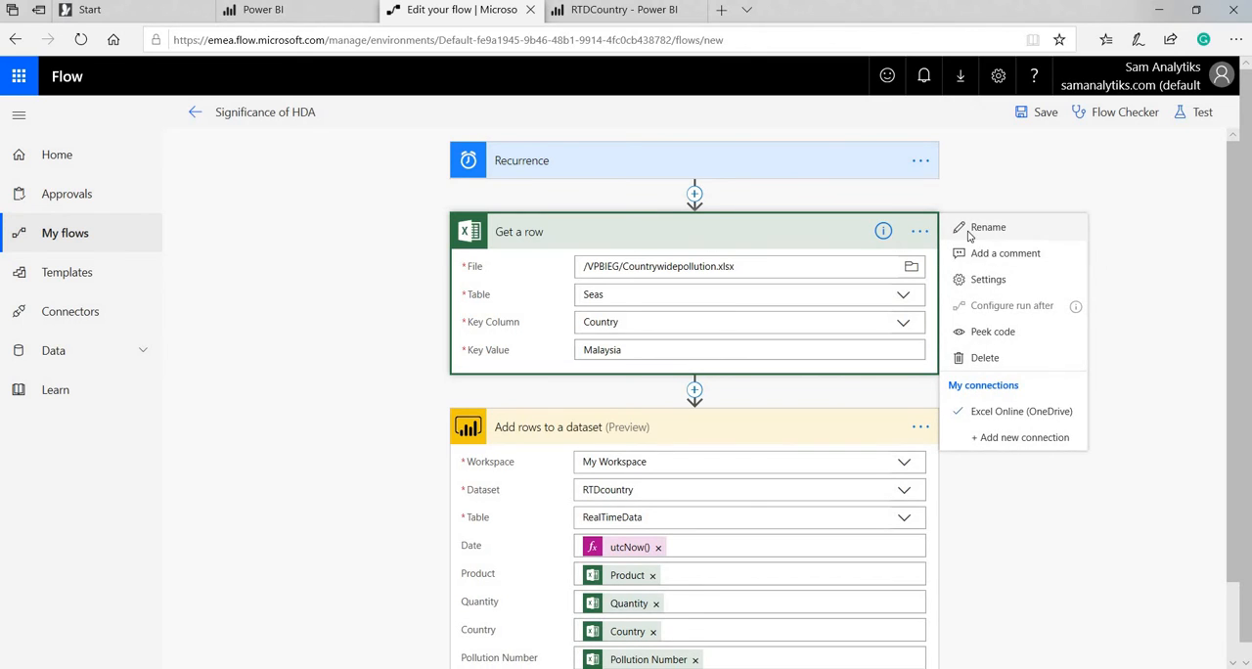
left_click(973, 223)
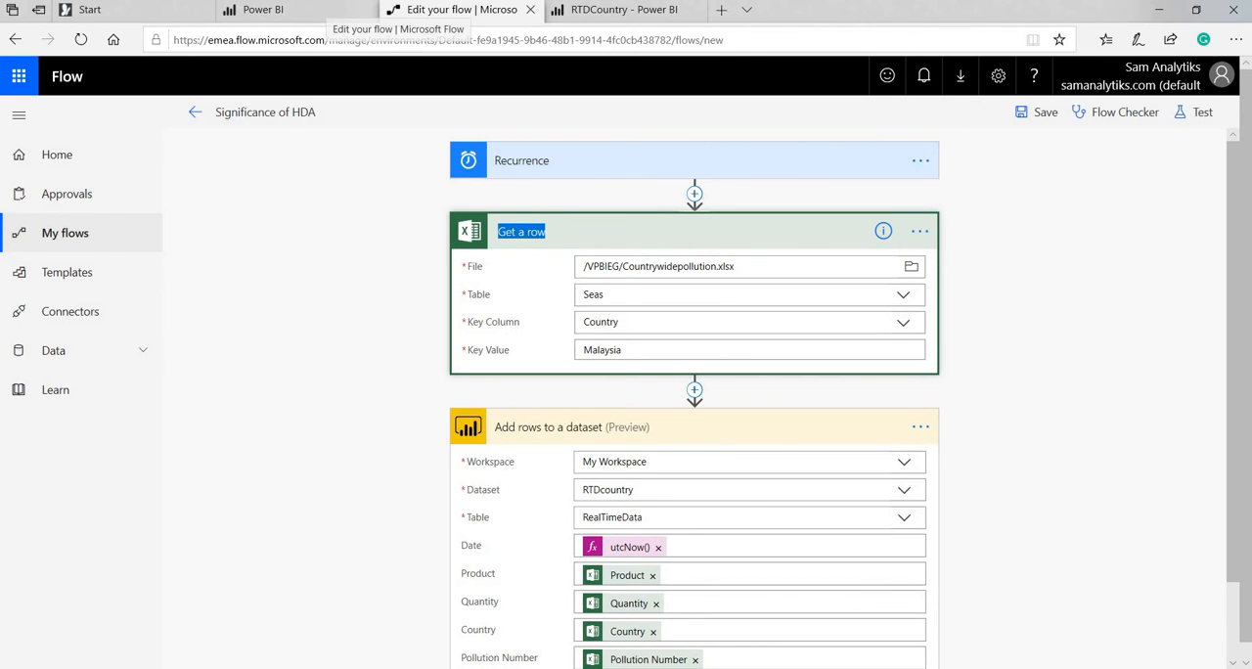
type("Fetching")
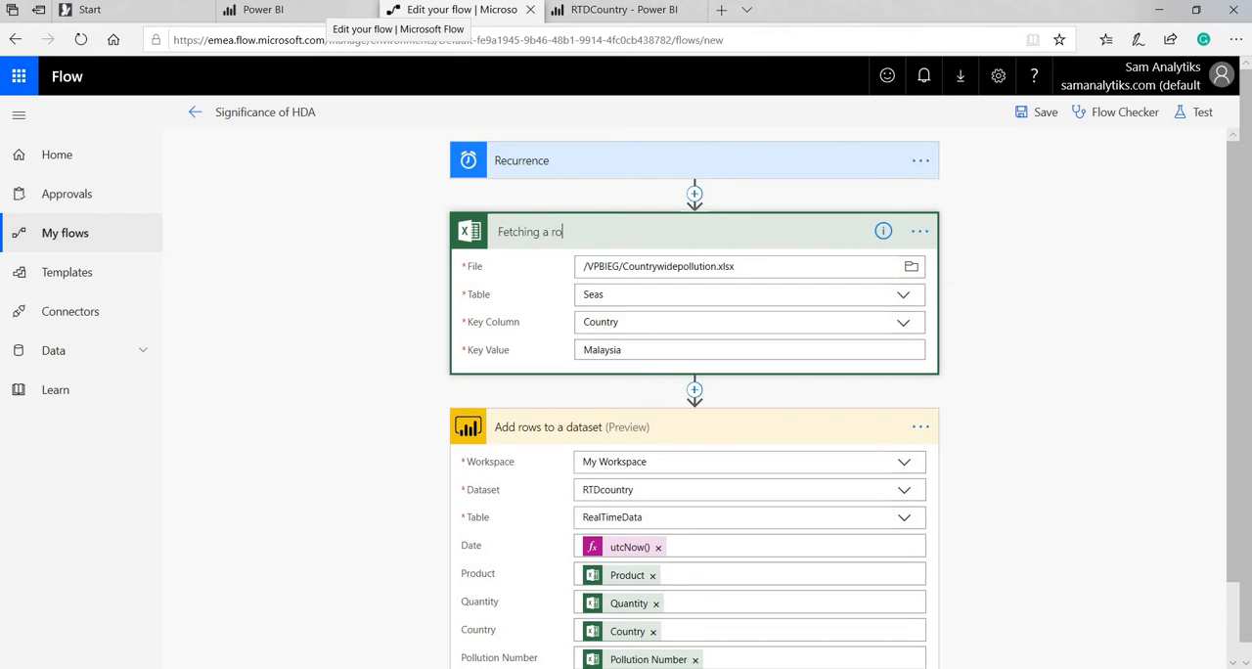
type(" a row for")
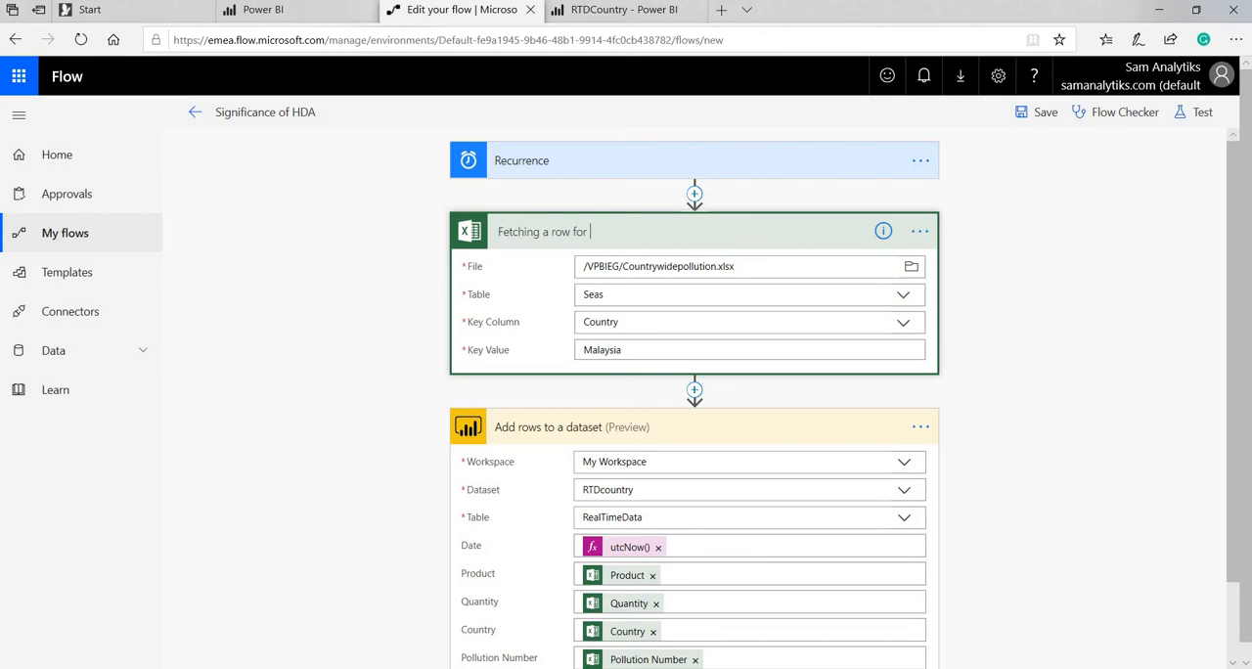
type(" analysis")
Rename the Add rows to a dataset step as Data in a table and save the flow.
left_click(688, 438)
left_click(874, 436)
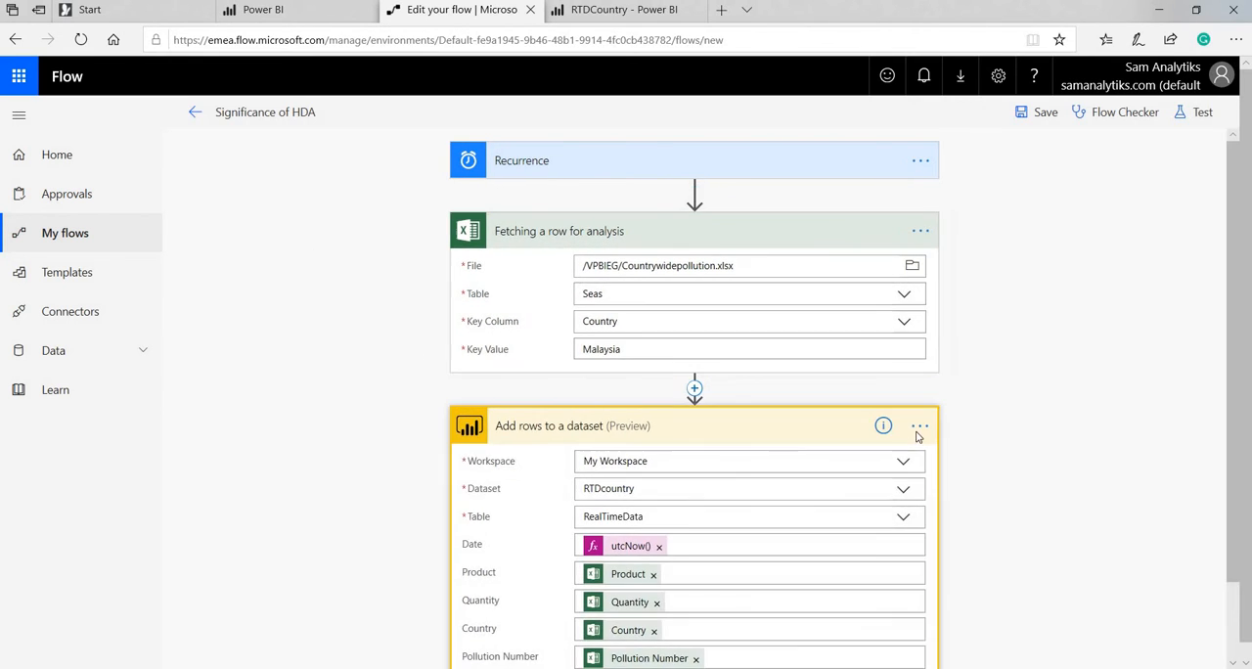
left_click(919, 426)
left_click(977, 427)
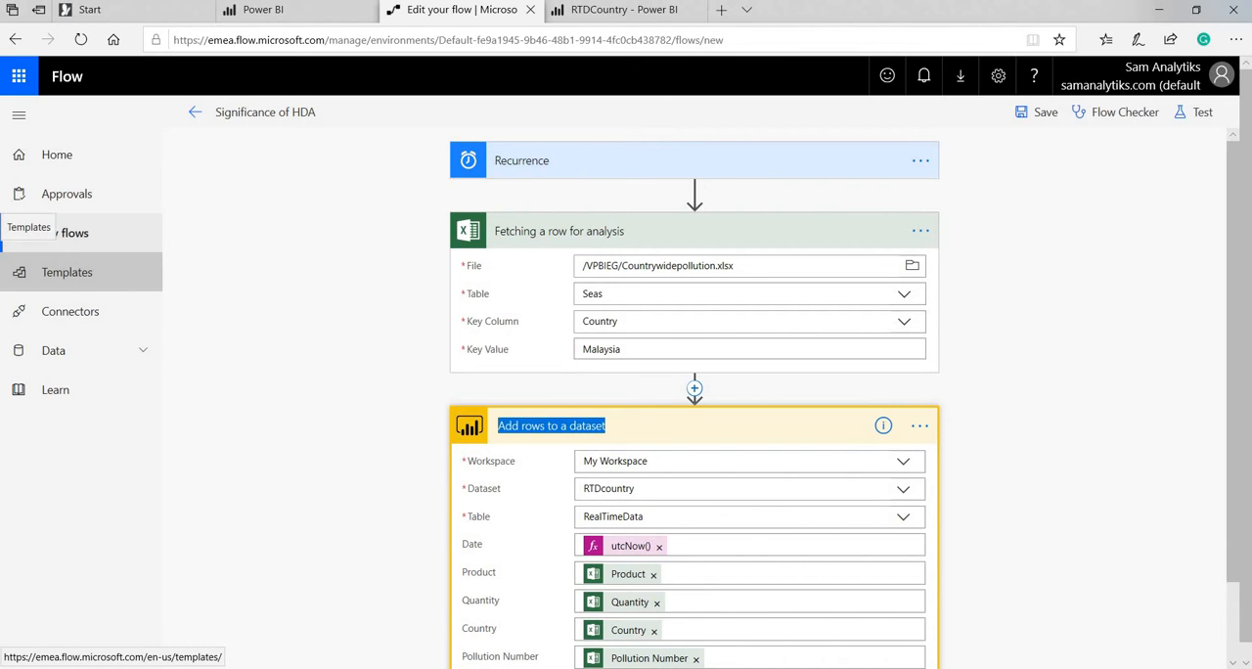
type("Data in a table")
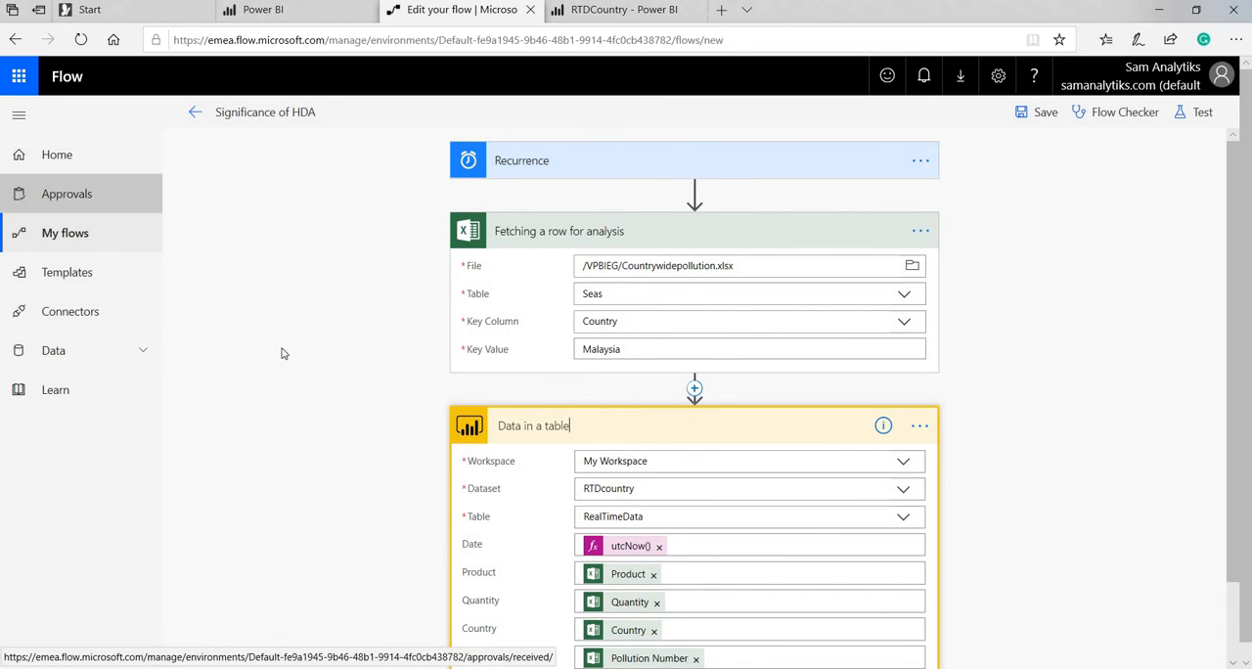
scroll(752, 606, "down", 1)
left_click(752, 629)
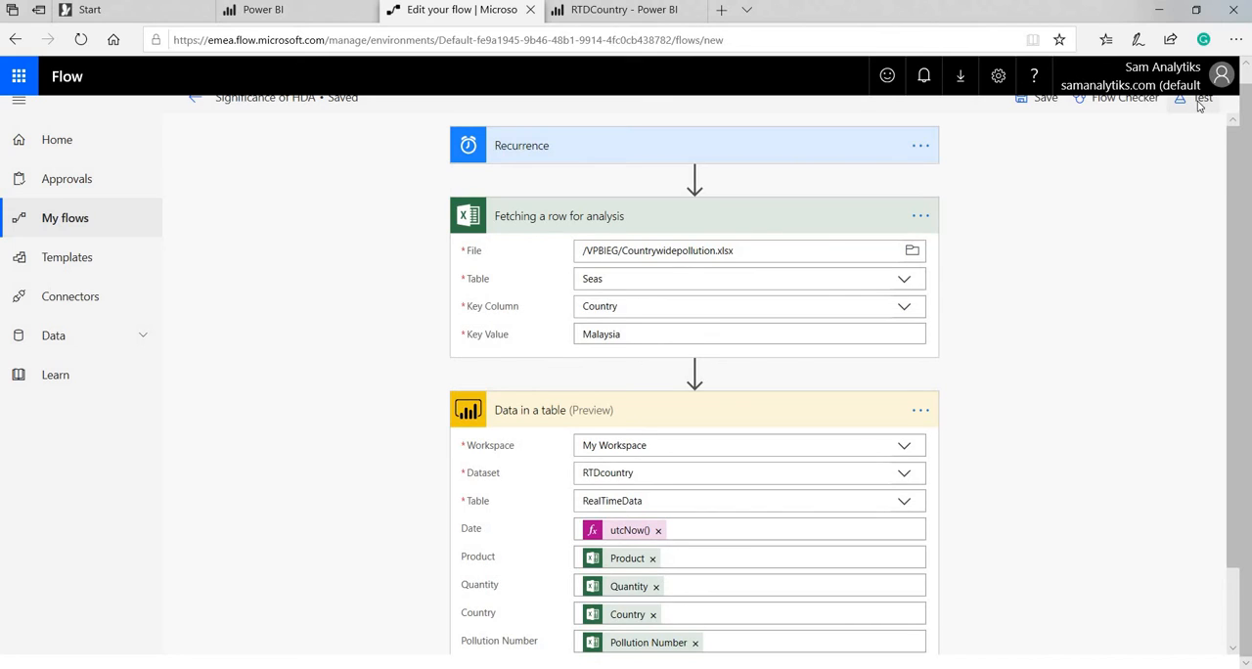
Test the flow by performing the trigger action, run it, and open its run history.
left_click(1195, 101)
left_click(1152, 158)
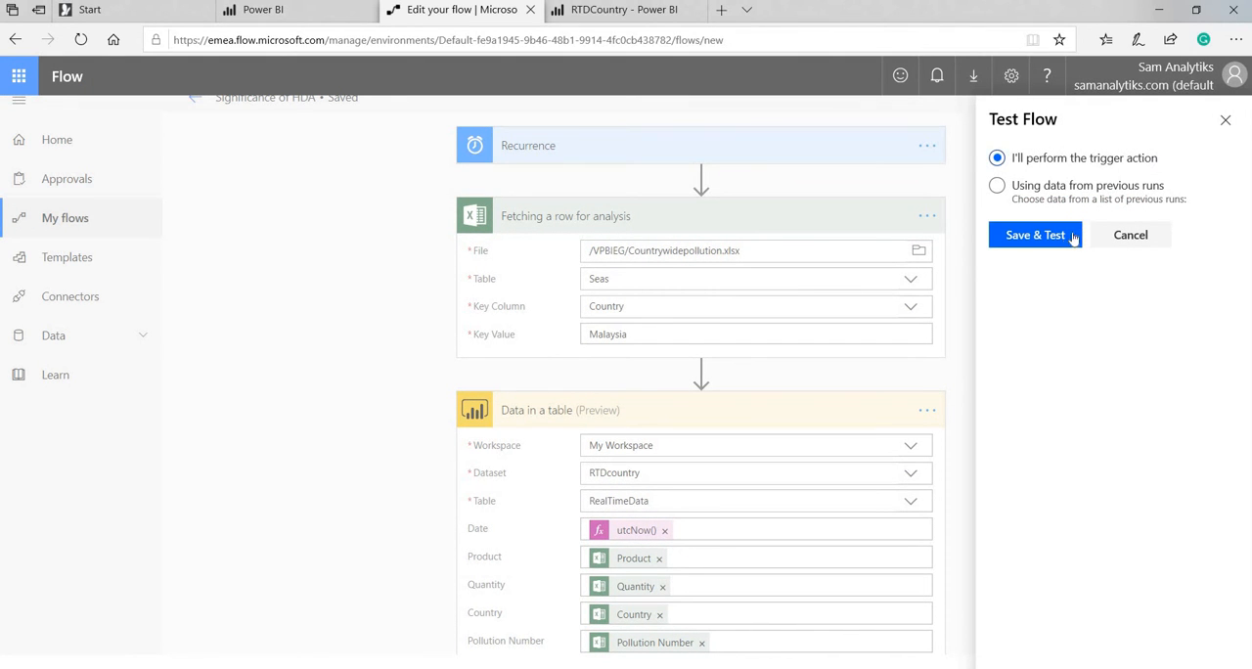
left_click(1074, 237)
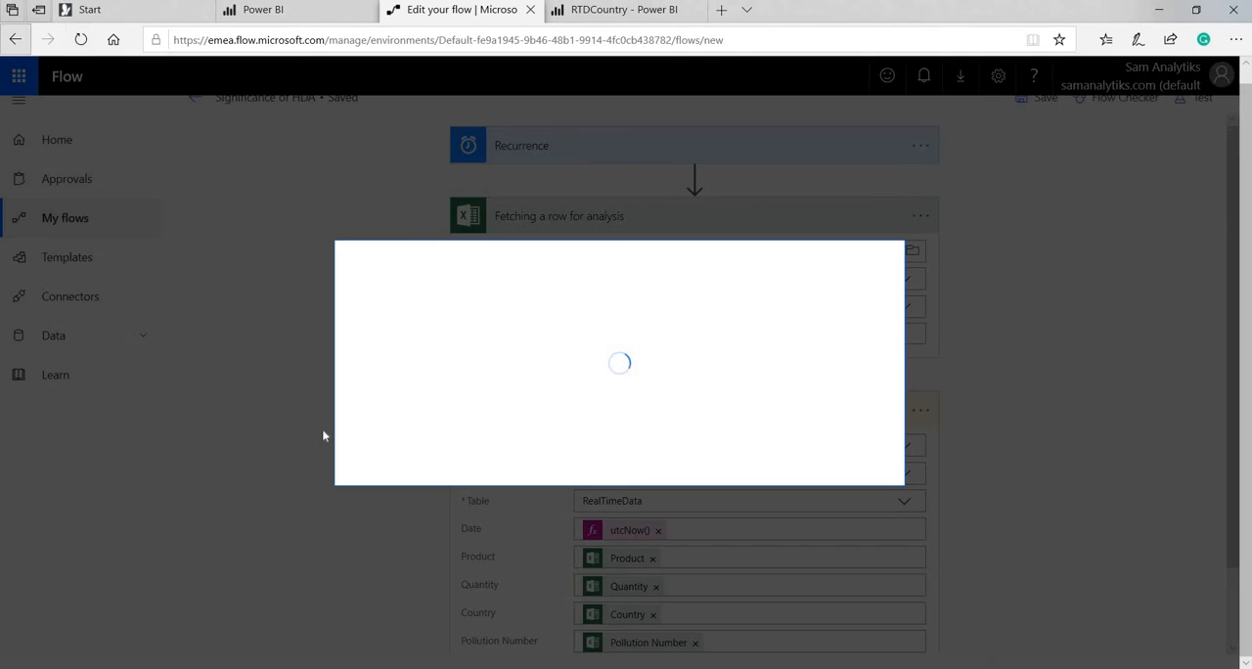
left_click(696, 446)
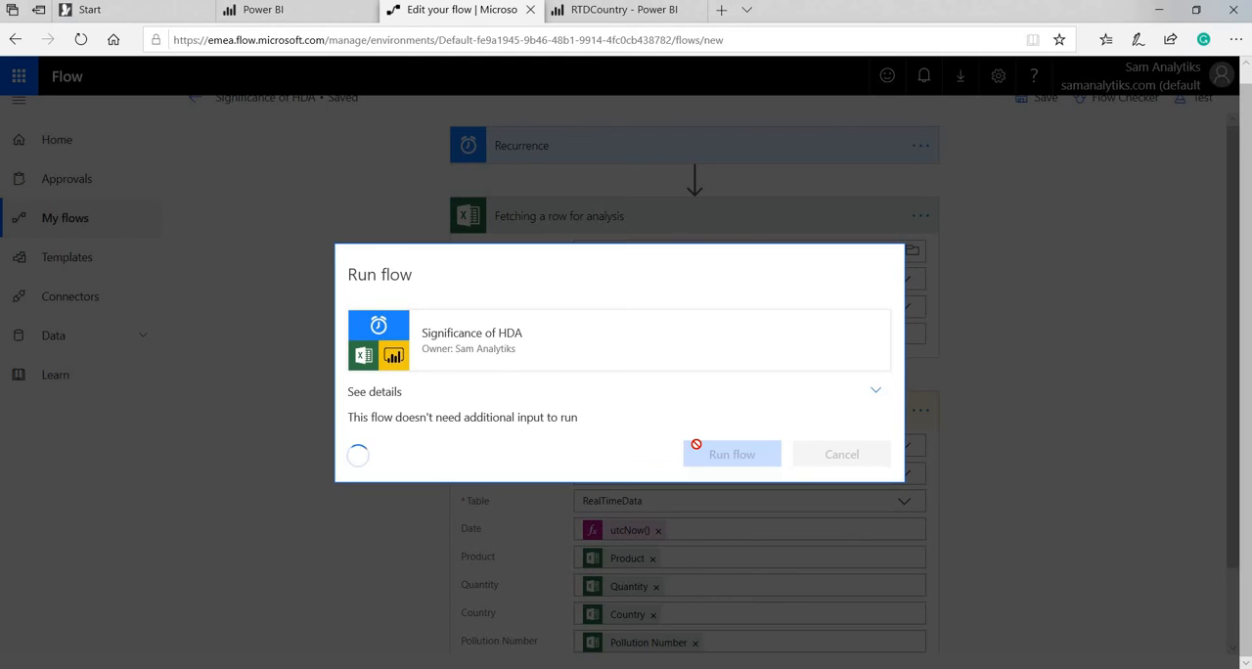
left_click(651, 415)
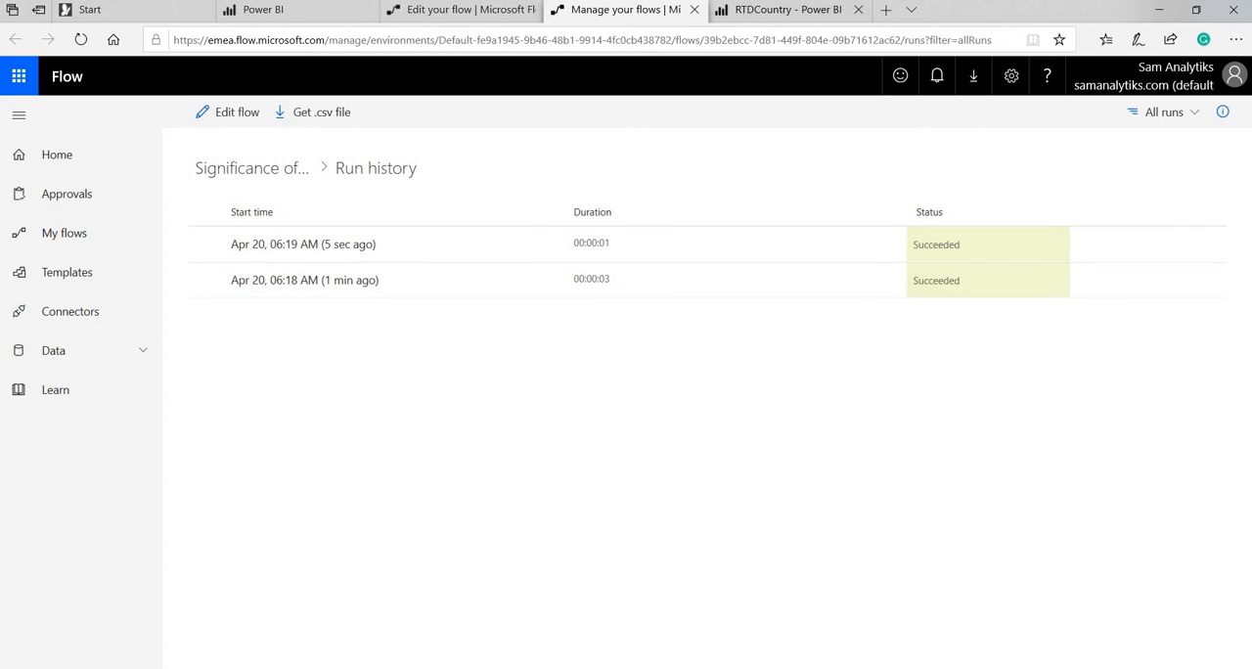
Switch to the RTDCountry report in Power BI and reload it to examine the rows sent by the flow.
left_click(734, 8)
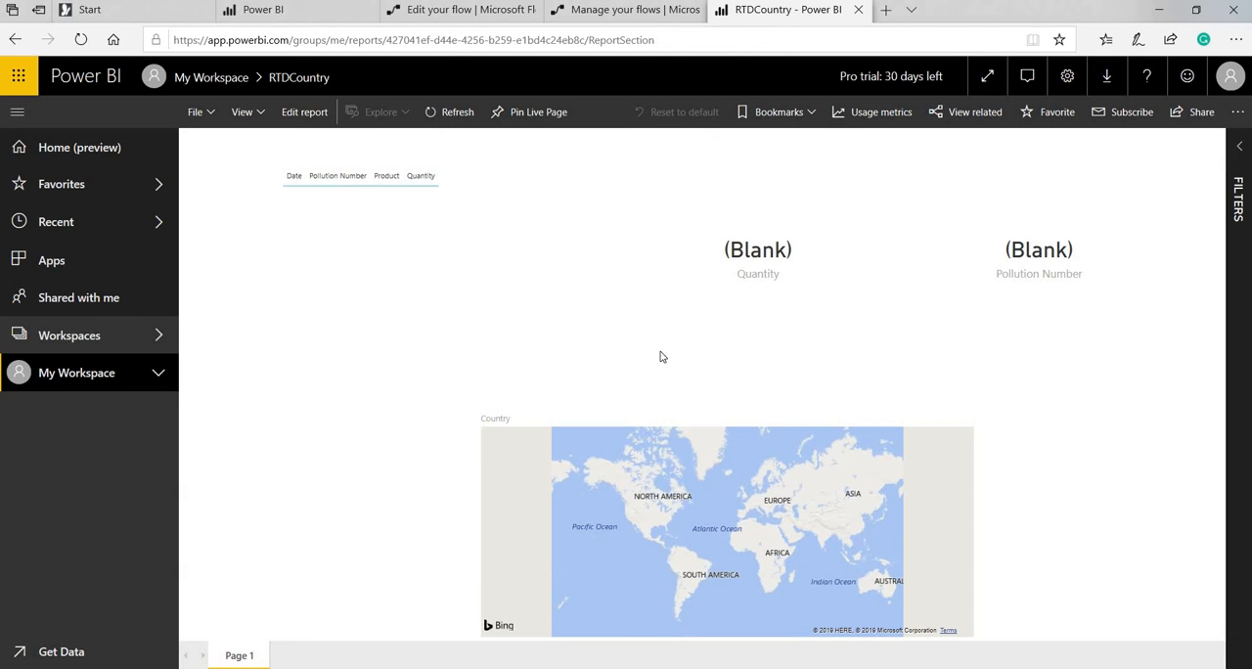
left_click(82, 39)
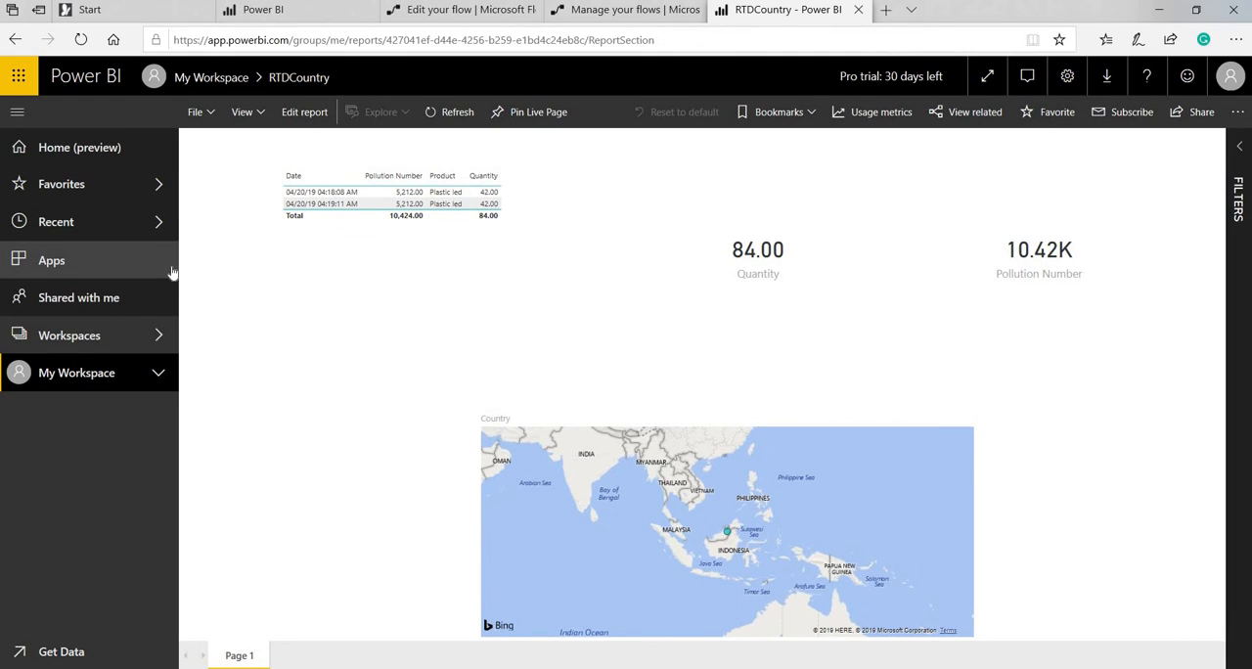
Show the presentation slide on turning off historic data analysis, and return to the RTDCountry report and reload it.
key("alt+Tab")
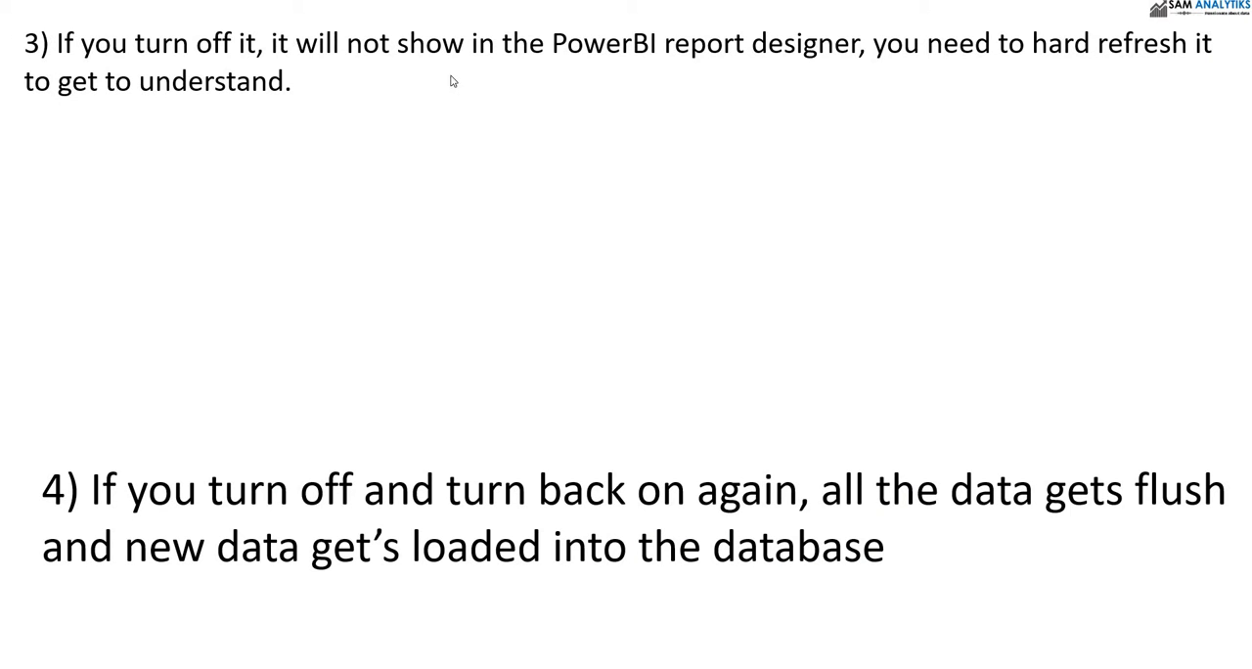
left_click(809, 74)
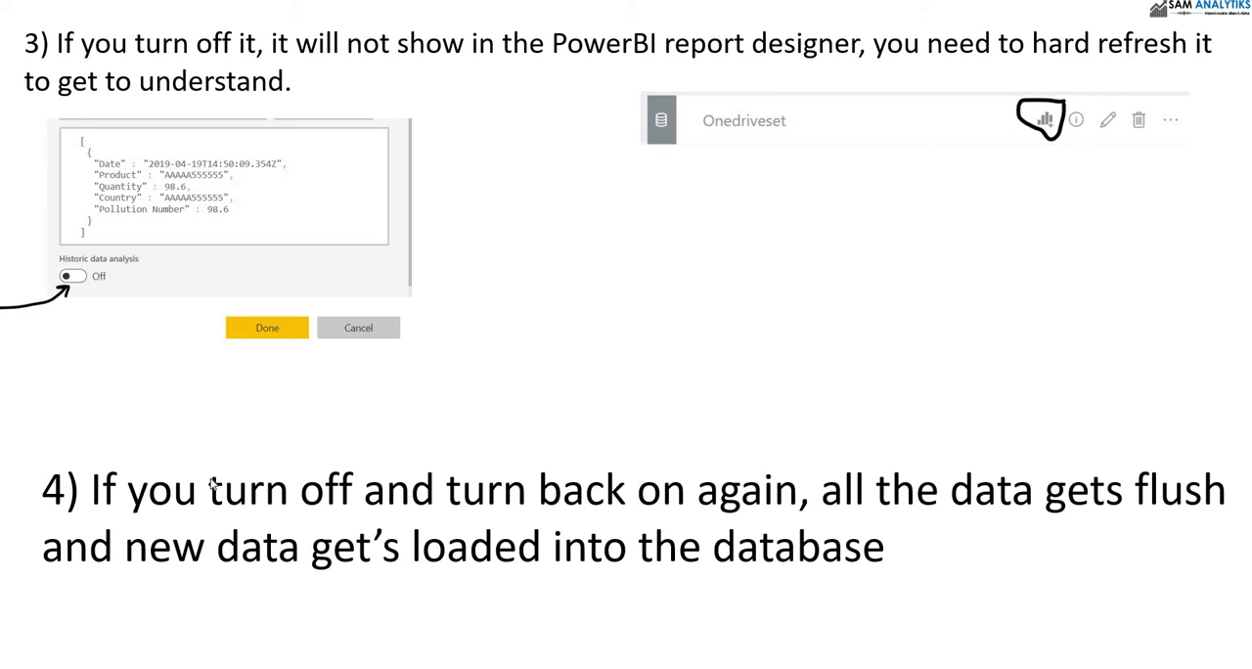
key("alt+Tab")
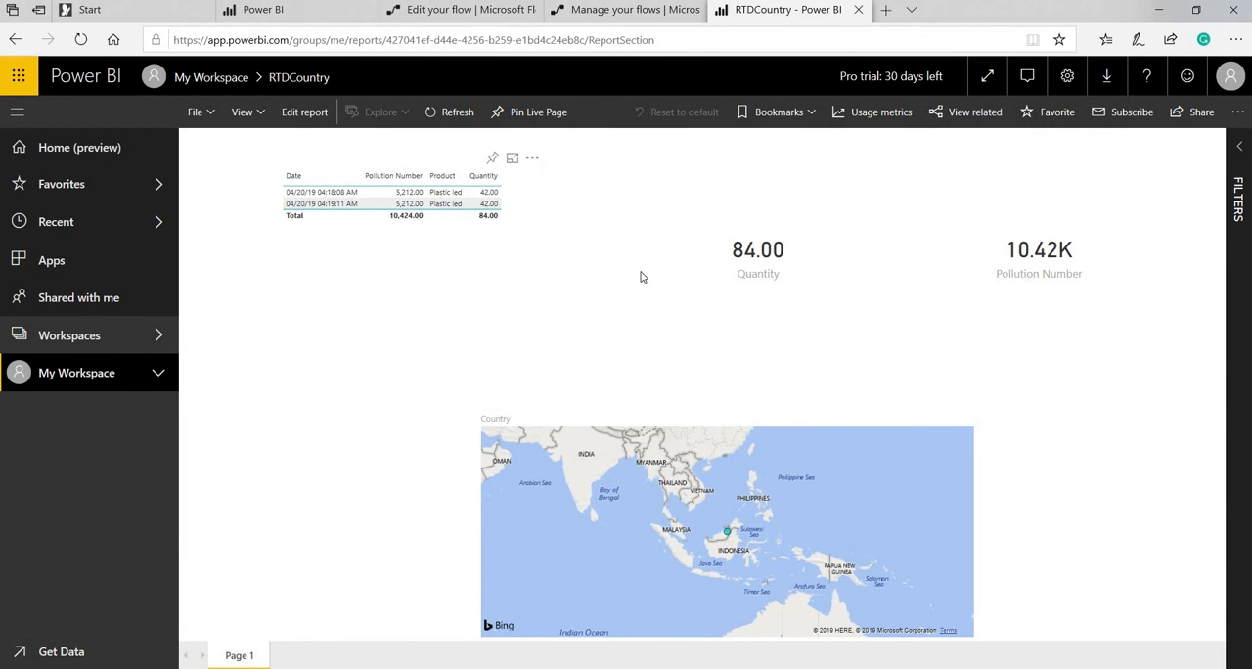
left_click(75, 40)
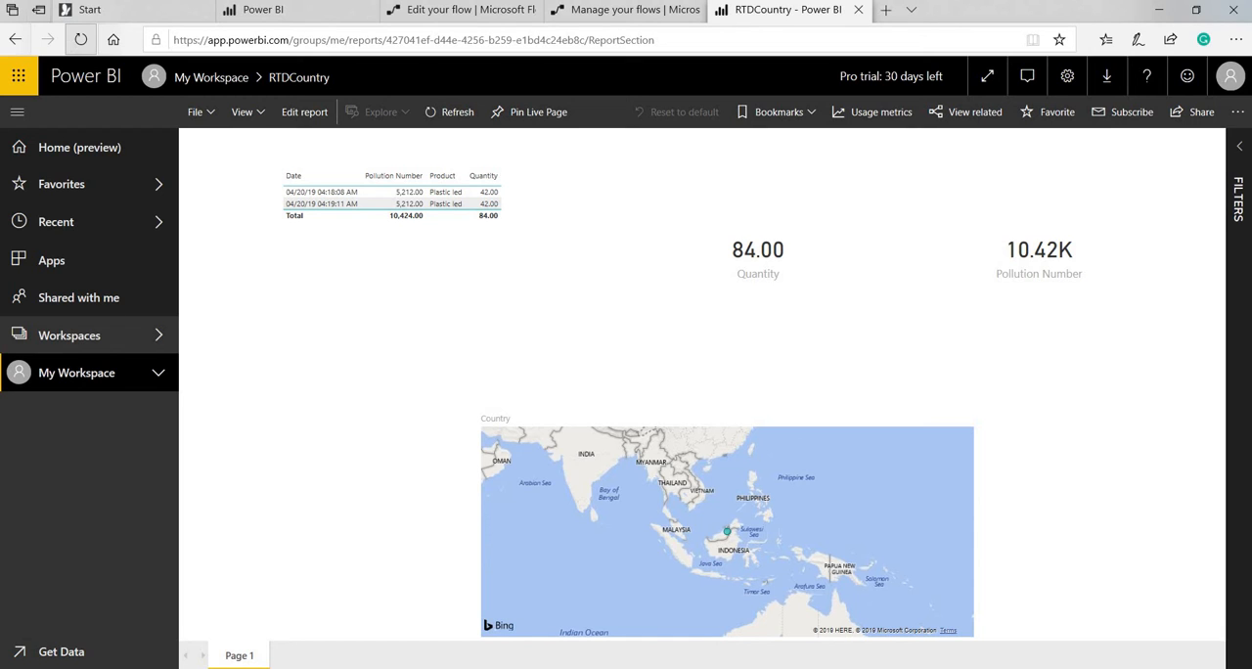
Turn off Historic data analysis for the RTDcountry streaming dataset, save the change, and reload the dataset list.
left_click(293, 9)
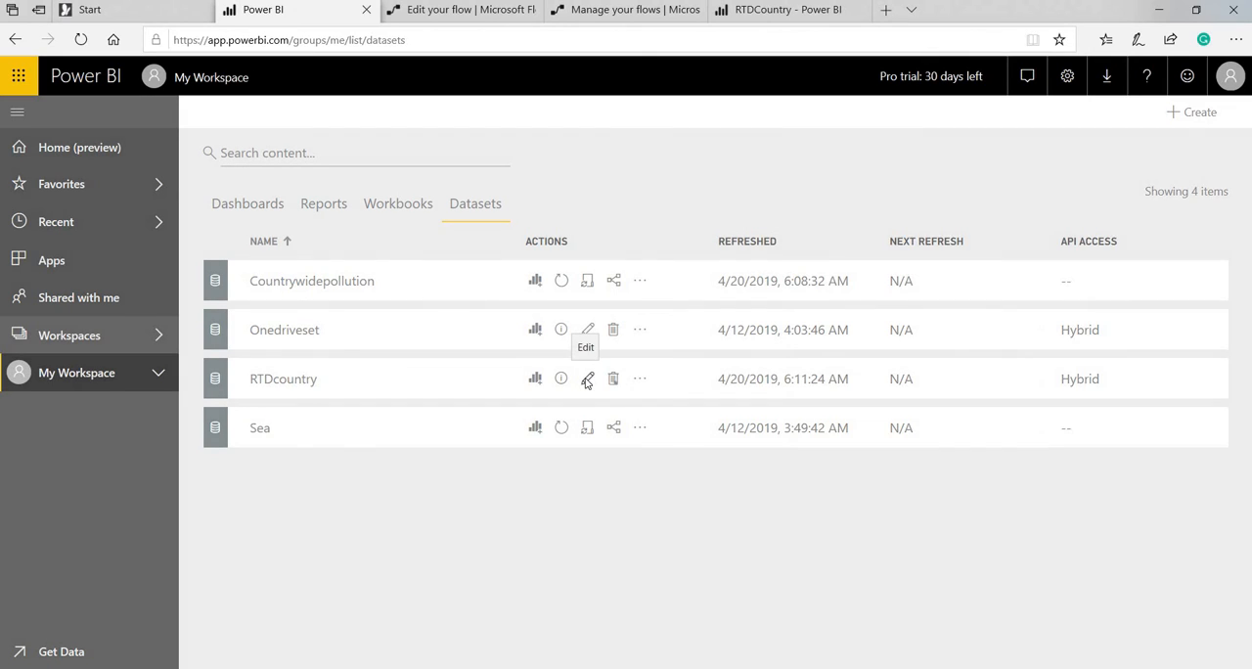
left_click(587, 380)
scroll(928, 469, "down", 2)
scroll(920, 511, "down", 1)
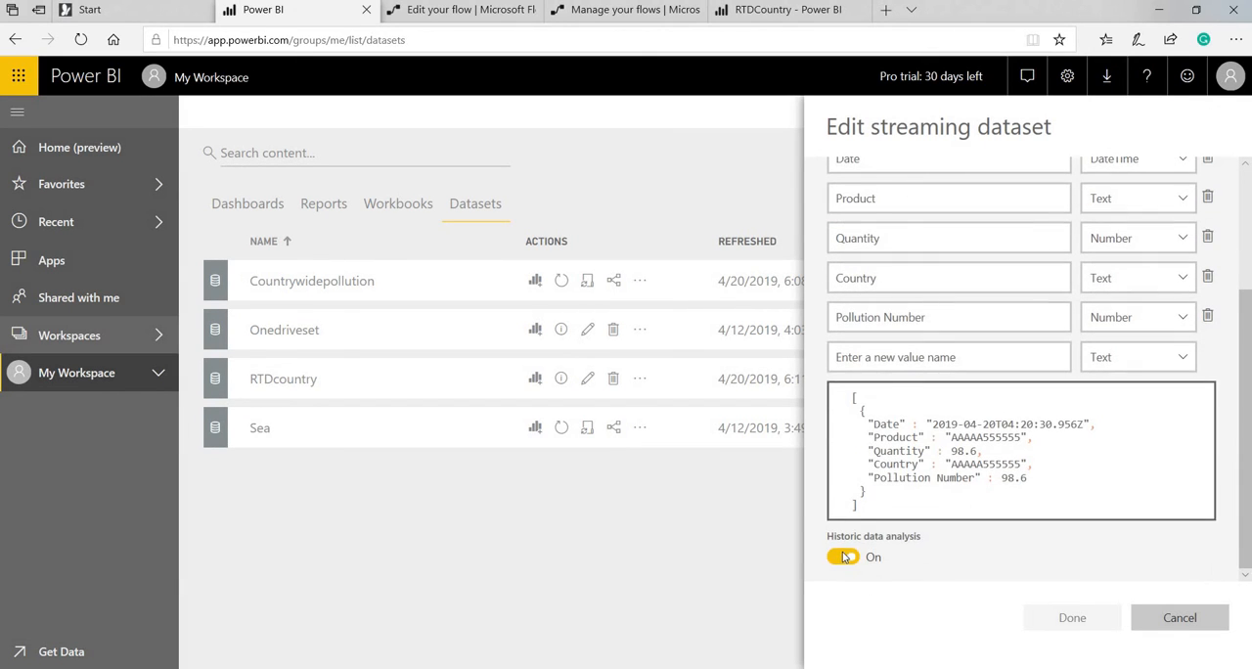
left_click(843, 556)
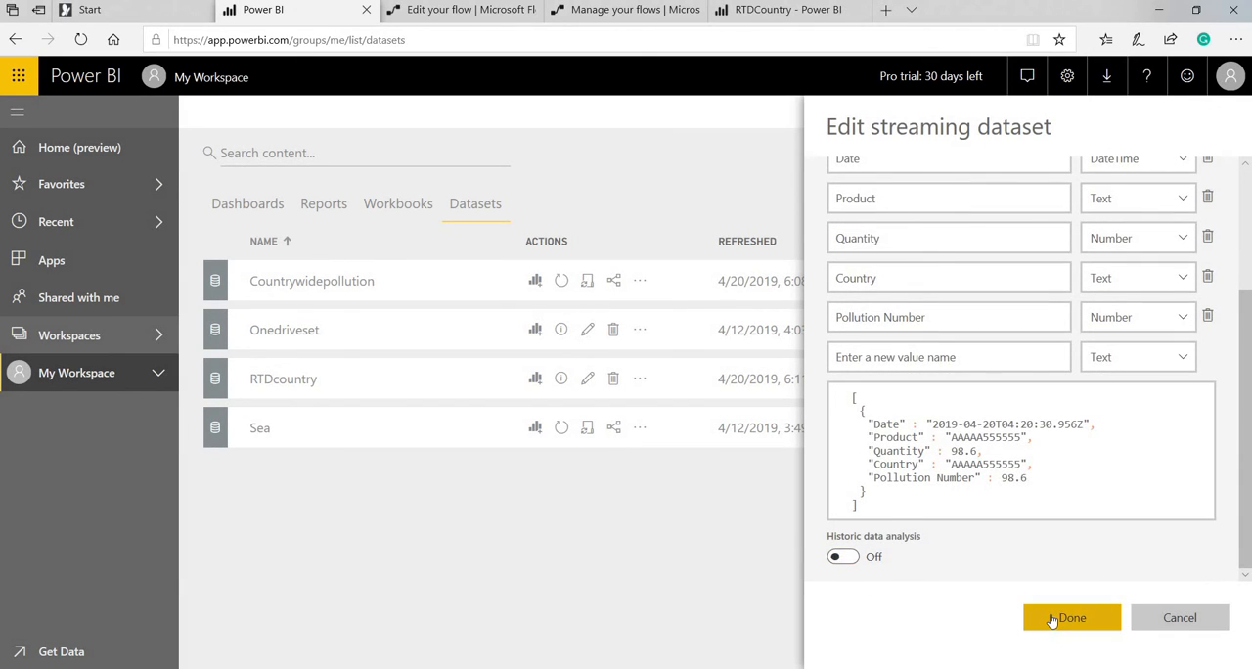
left_click(1051, 619)
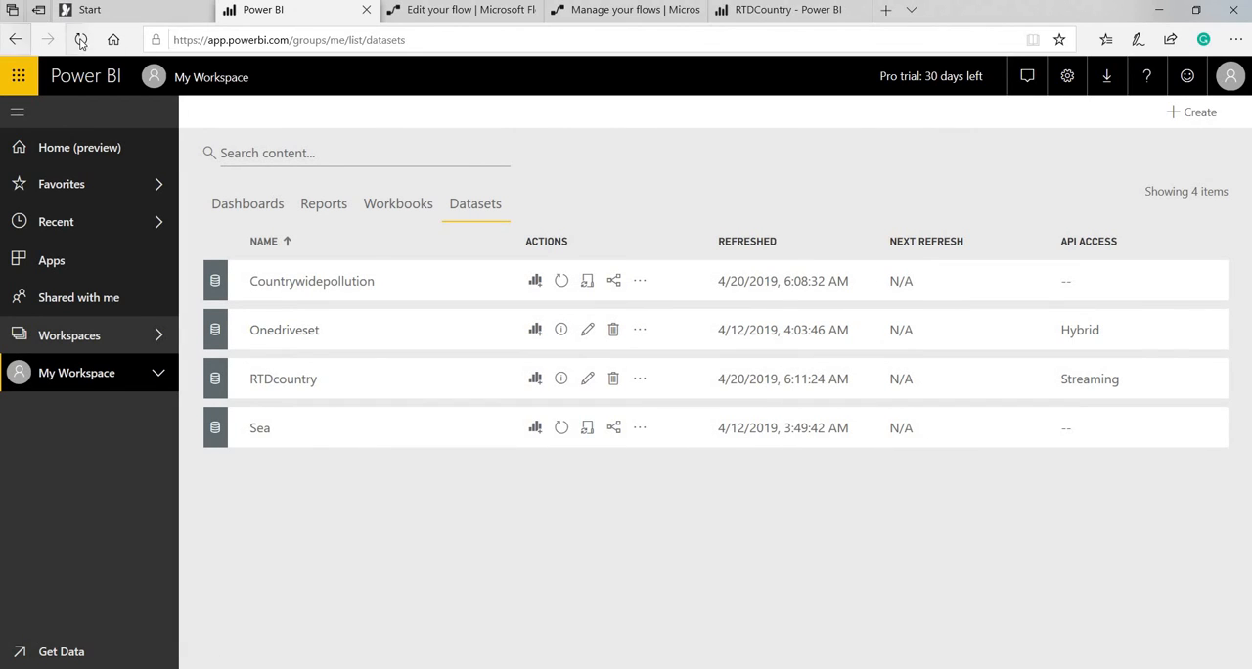
left_click(81, 40)
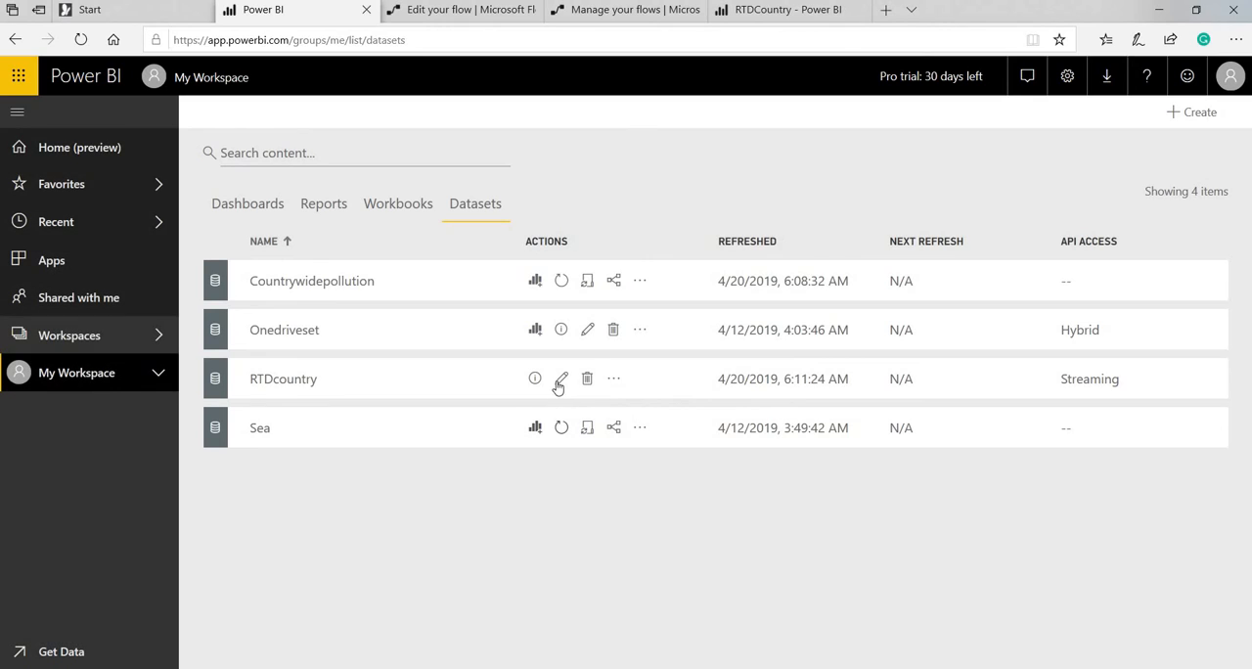
Reload the RTDCountry report to check how its table, cards and map respond to the dataset change.
left_click(748, 9)
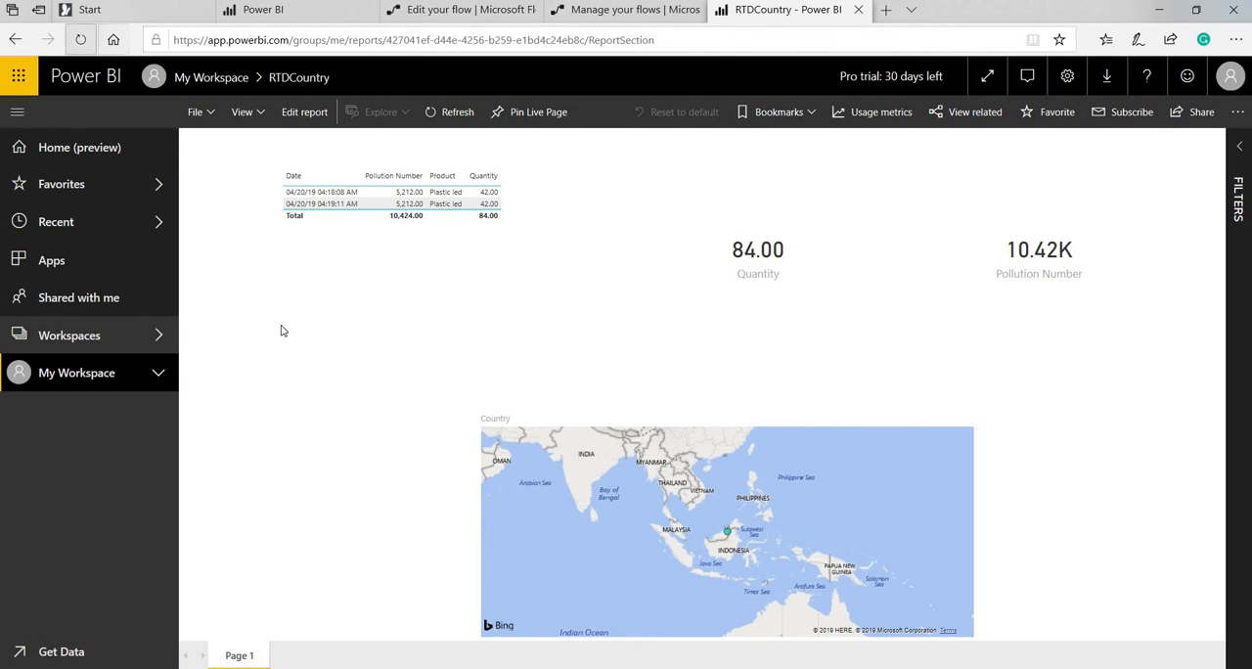
key("F5")
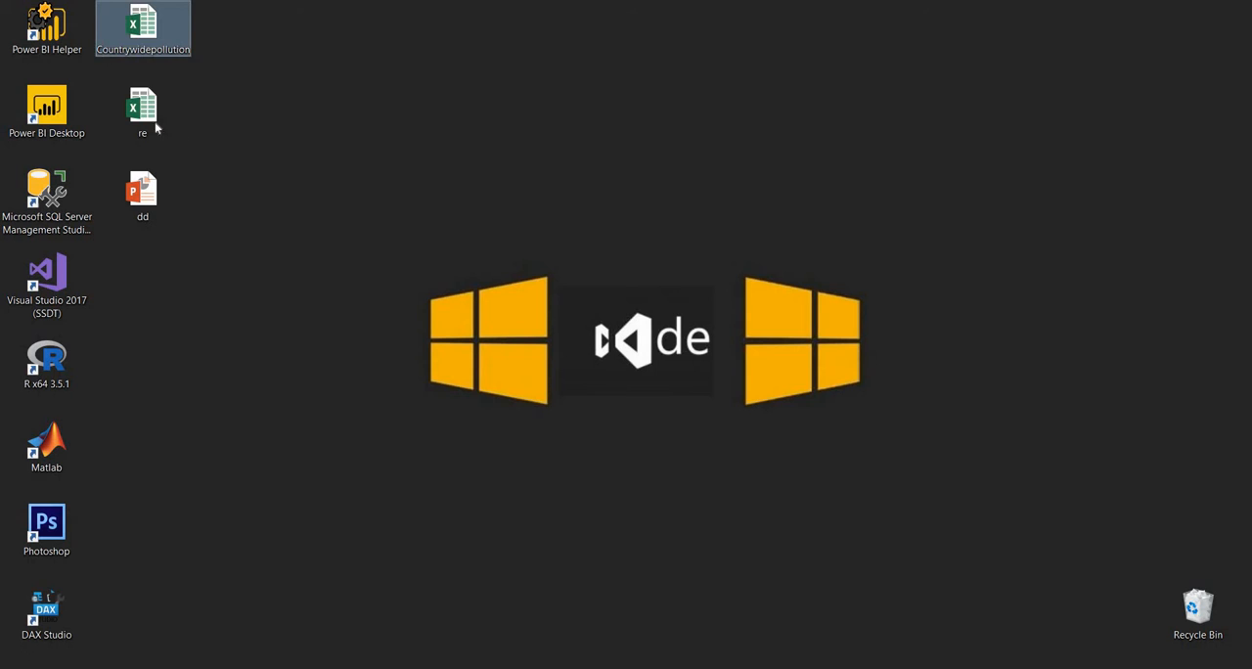
Open the re workbook in Excel and copy the product rows in B16:E25, from Stamps to Knifes.
double_click(152, 126)
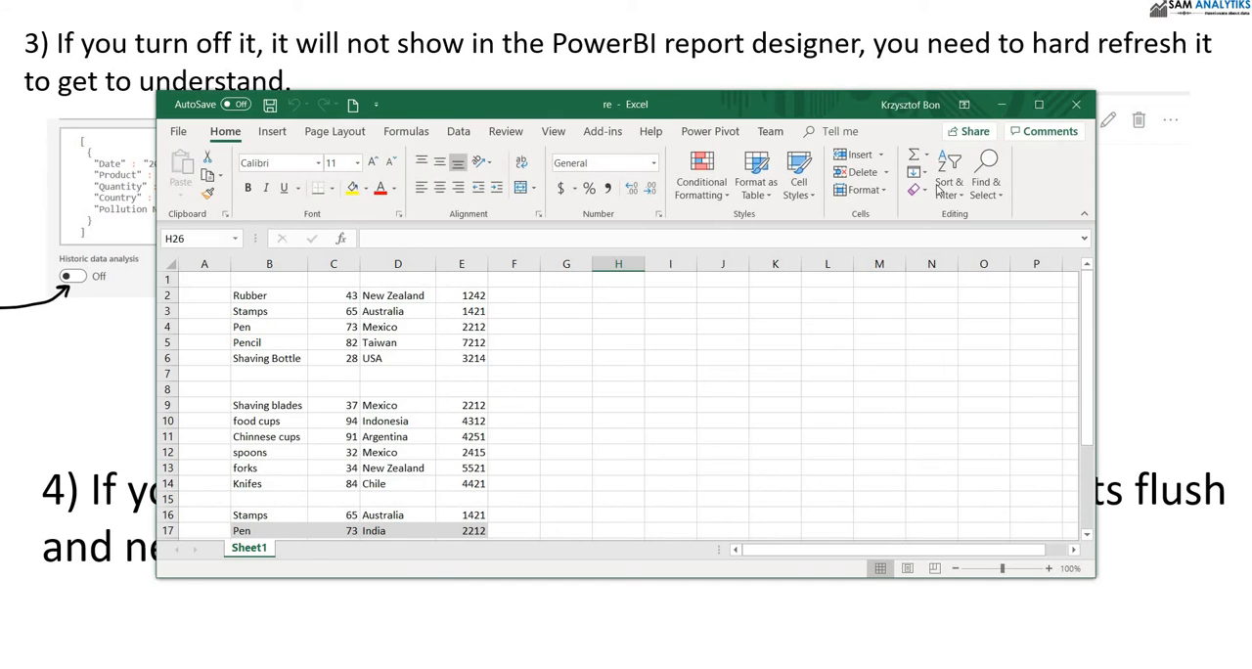
left_click(1041, 105)
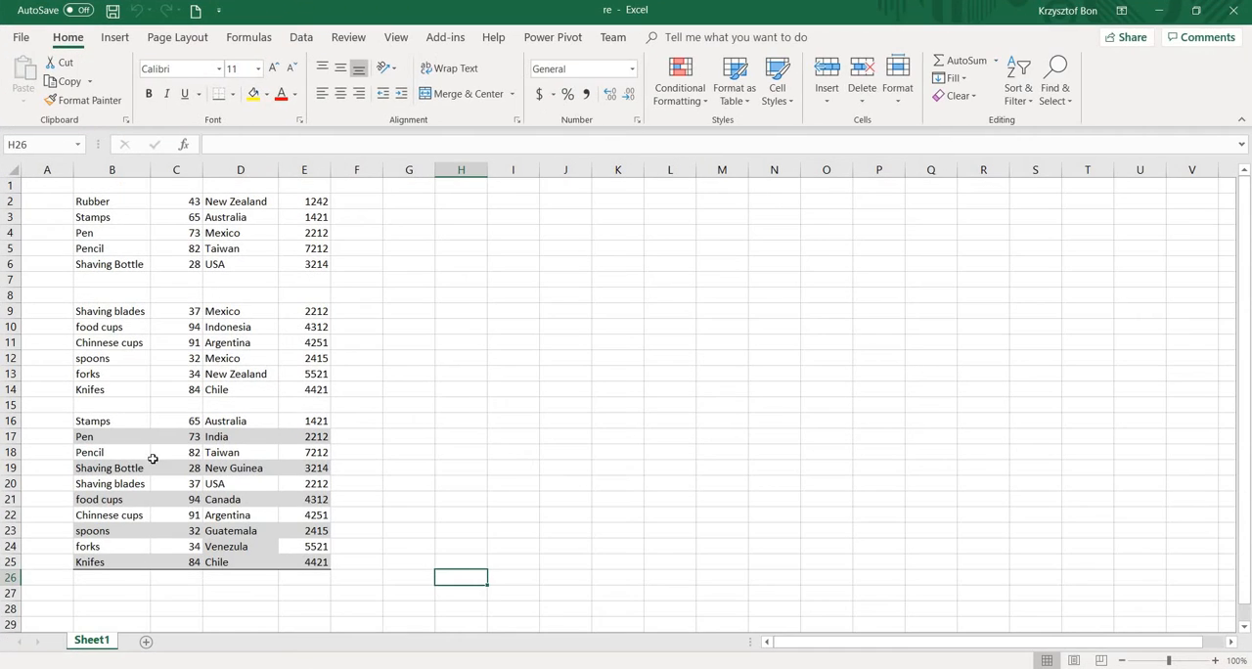
mouse_move(99, 420)
left_mouse_down()
mouse_move(245, 439)
mouse_move(313, 519)
mouse_move(304, 556)
left_mouse_up()
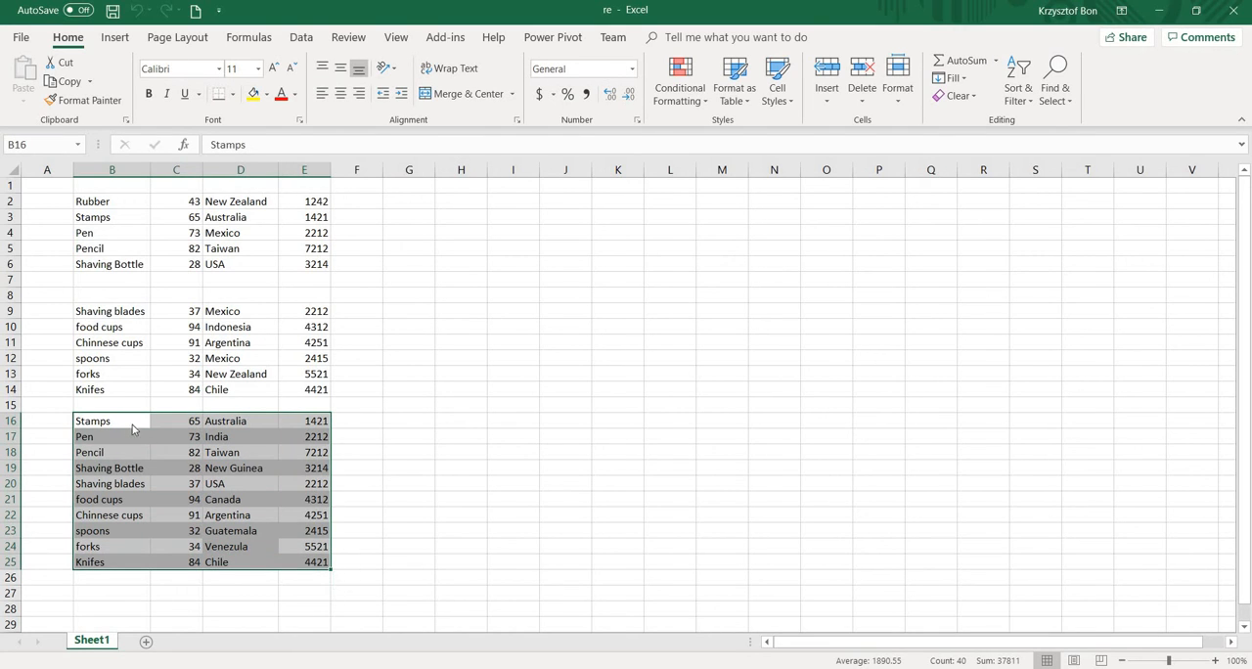
right_click(133, 429)
left_click(176, 68)
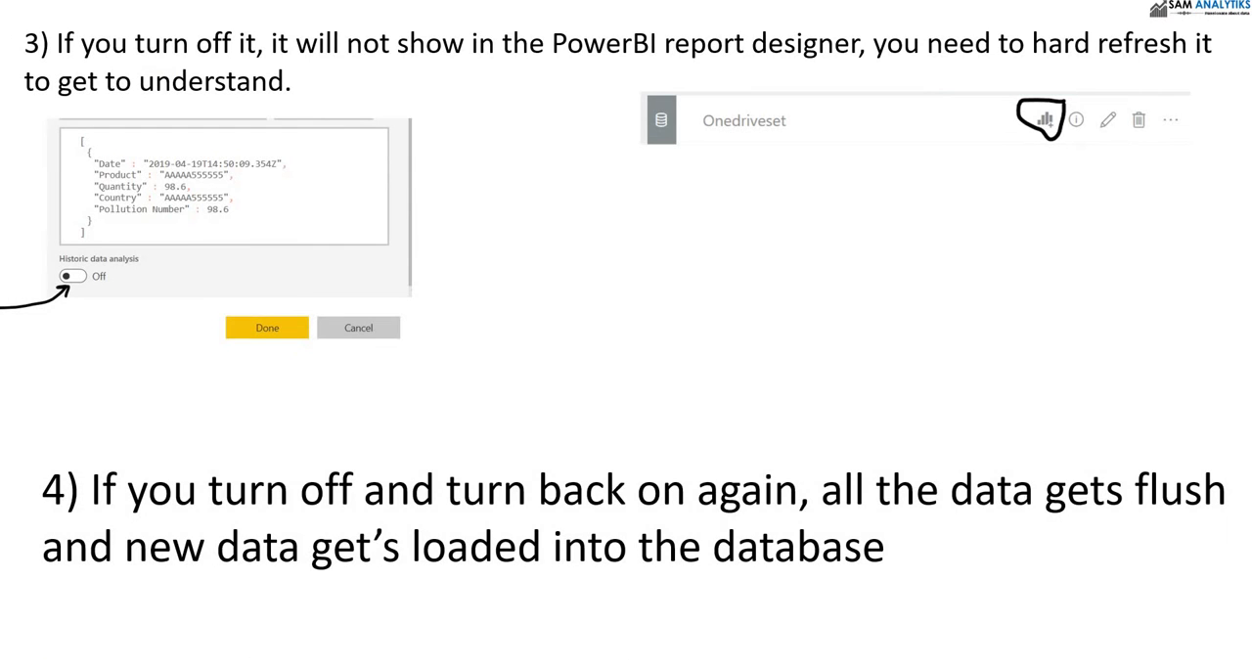
Open the Countrywidepollution workbook in Excel.
key("alt+Tab")
key("alt+Tab")
key("alt+Tab")
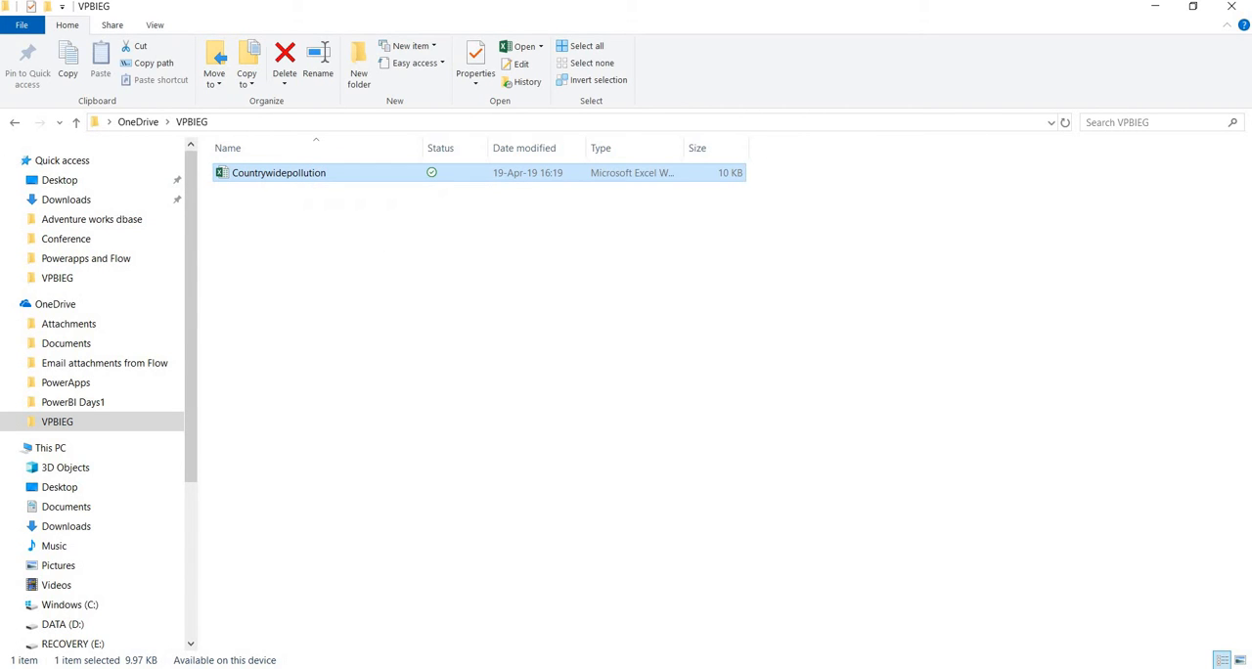
key("alt+Tab")
key("alt+Tab")
key("super+d")
double_click(141, 22)
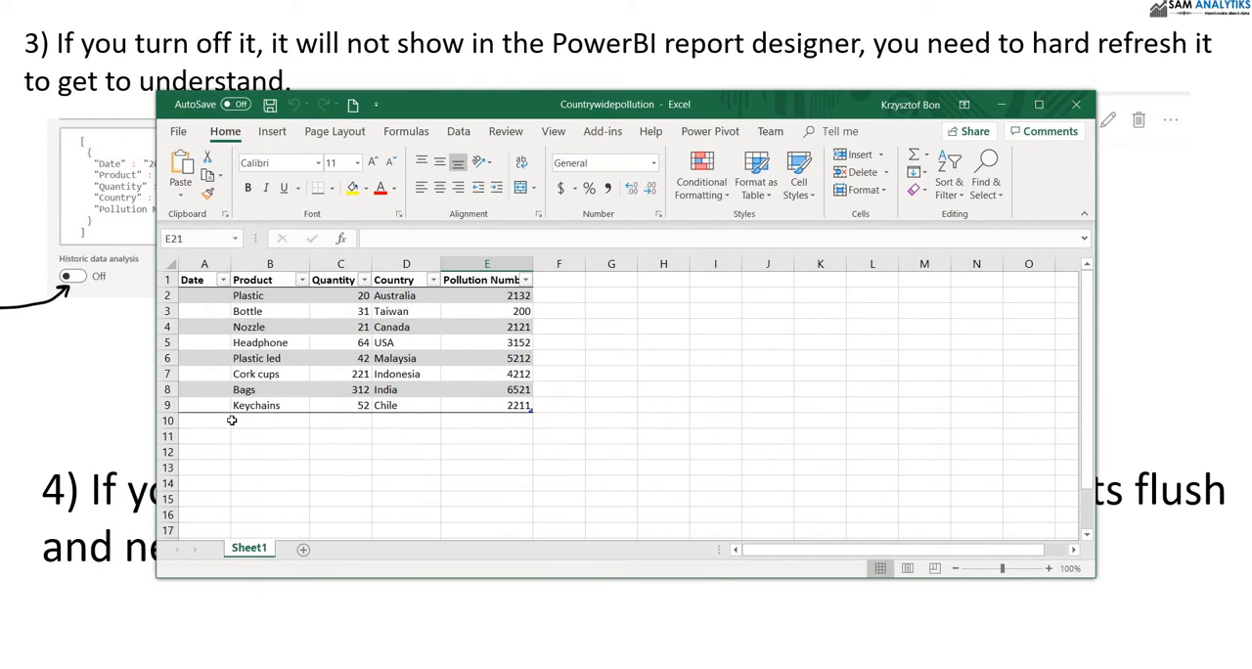
Try to paste the copied product rows below the table, starting at cell A10.
left_click(226, 421)
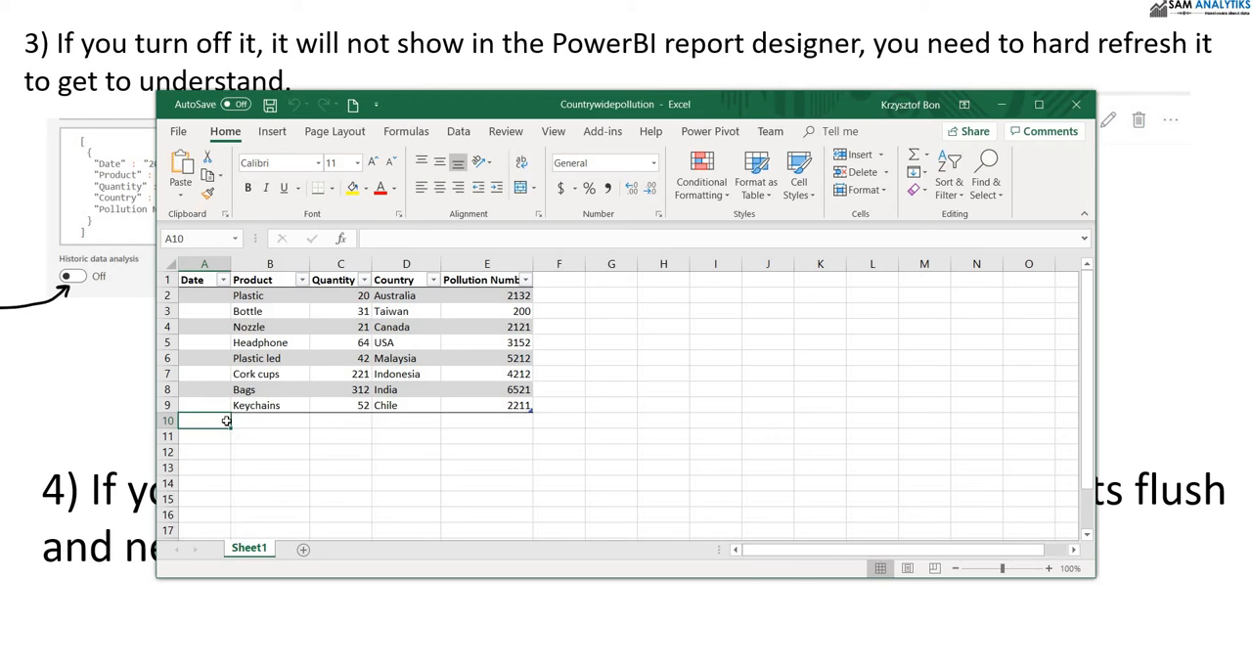
key("ctrl+v")
key("ctrl+z")
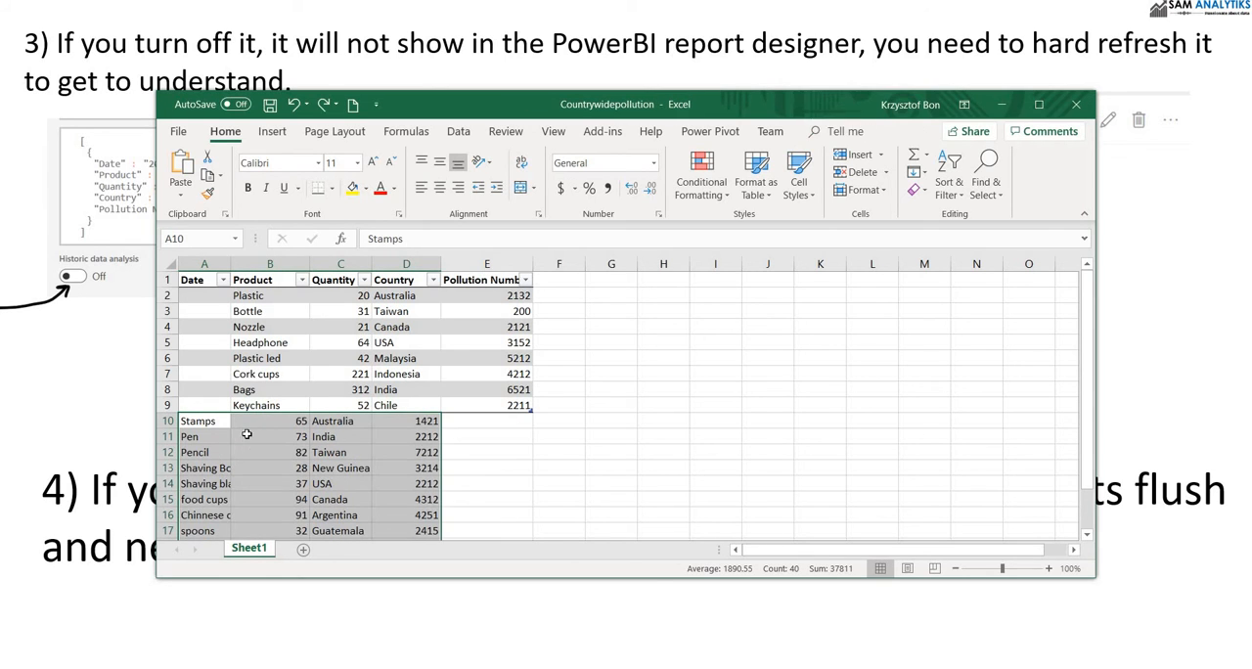
left_click(293, 106)
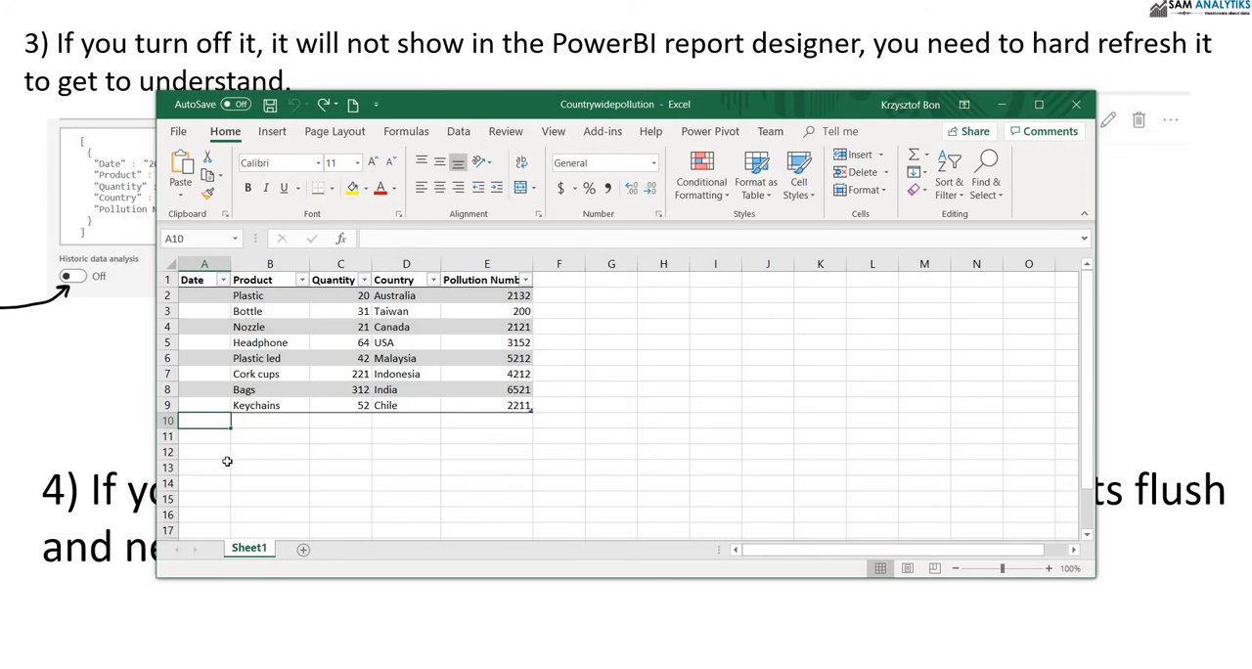
Paste the copied product rows, Stamps to Knifes, directly below the table starting at cell B10 and maximize the workbook window.
left_click(253, 422)
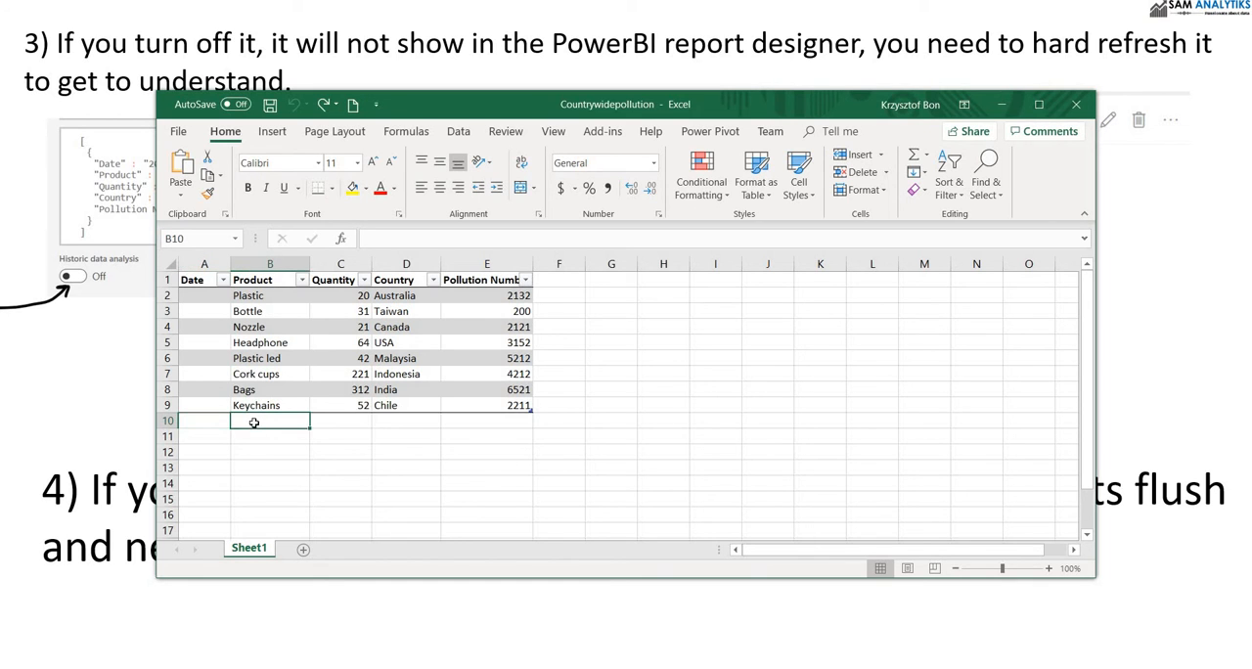
key("ctrl+v")
left_click(613, 434)
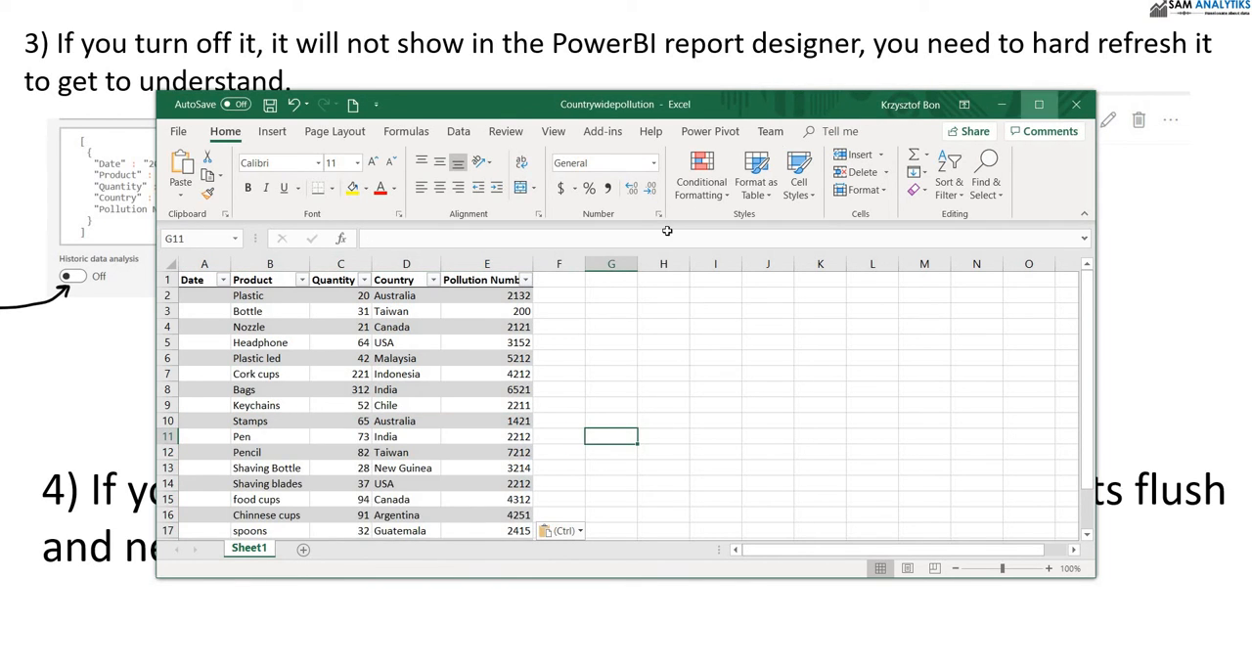
left_click(1038, 104)
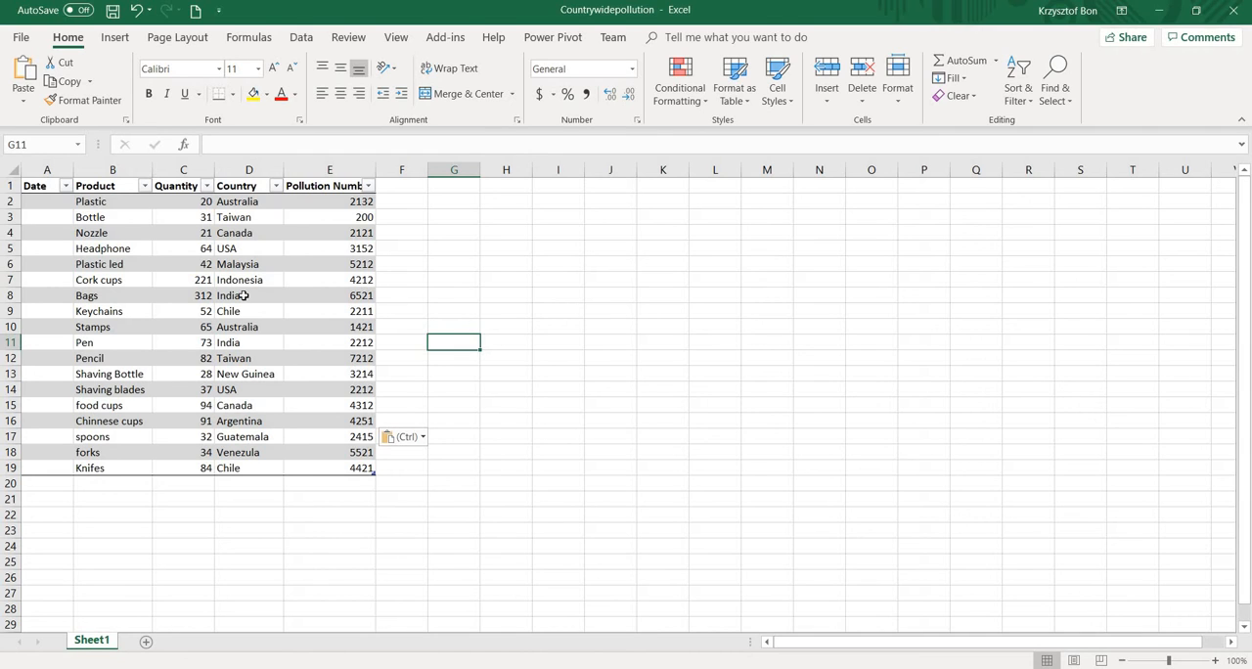
Copy India from D11 into the Country cells of food cups, spoons and forks, and save the Countrywidepollution workbook.
key("Left")
key("Left")
key("Left")
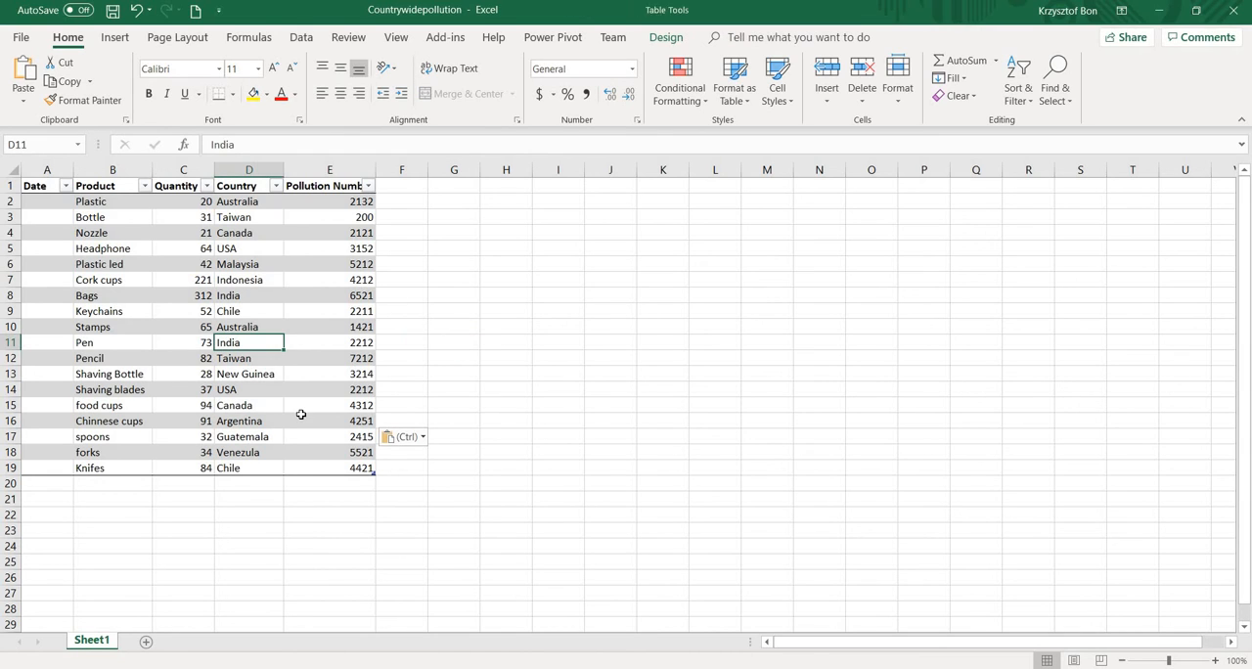
key("ctrl+c")
left_click(251, 407)
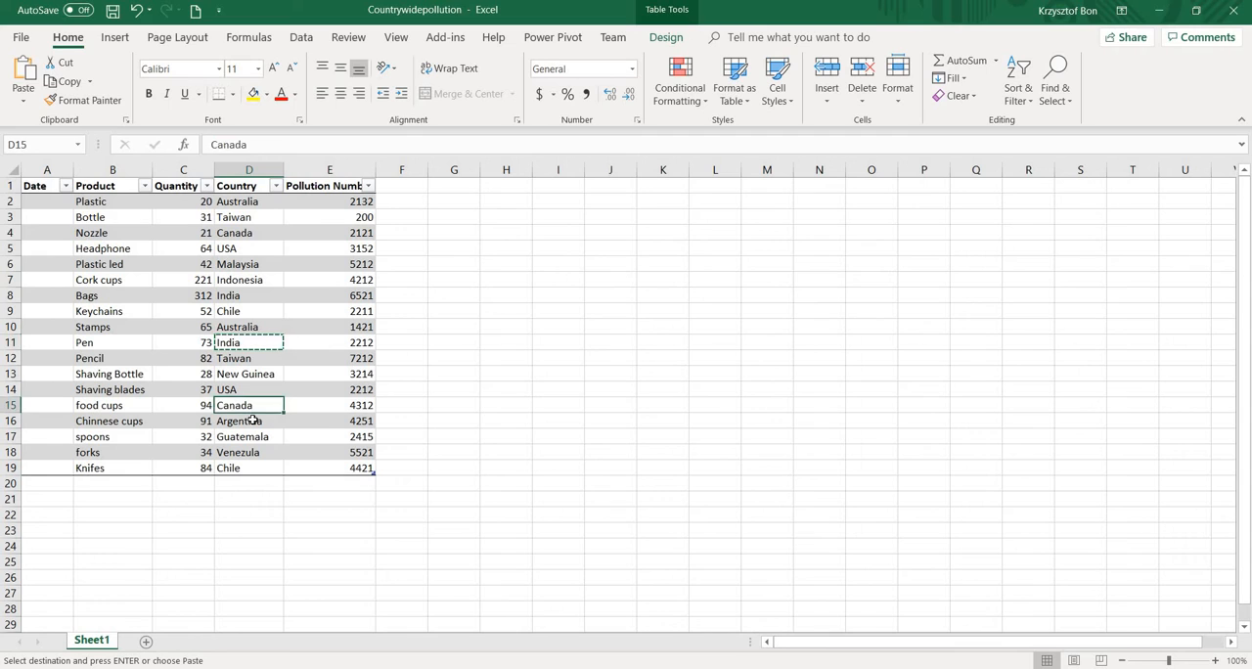
key("ctrl+v")
left_click(250, 436)
key("ctrl+v")
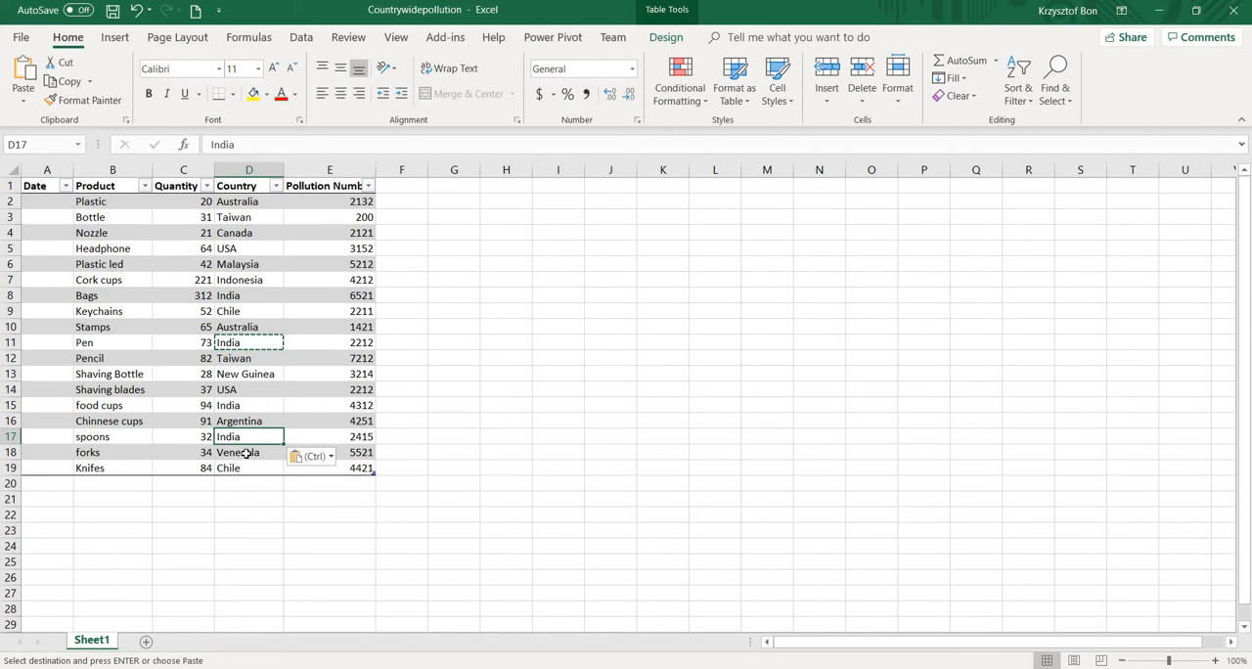
left_click(246, 452)
key("ctrl+v")
left_click(634, 372)
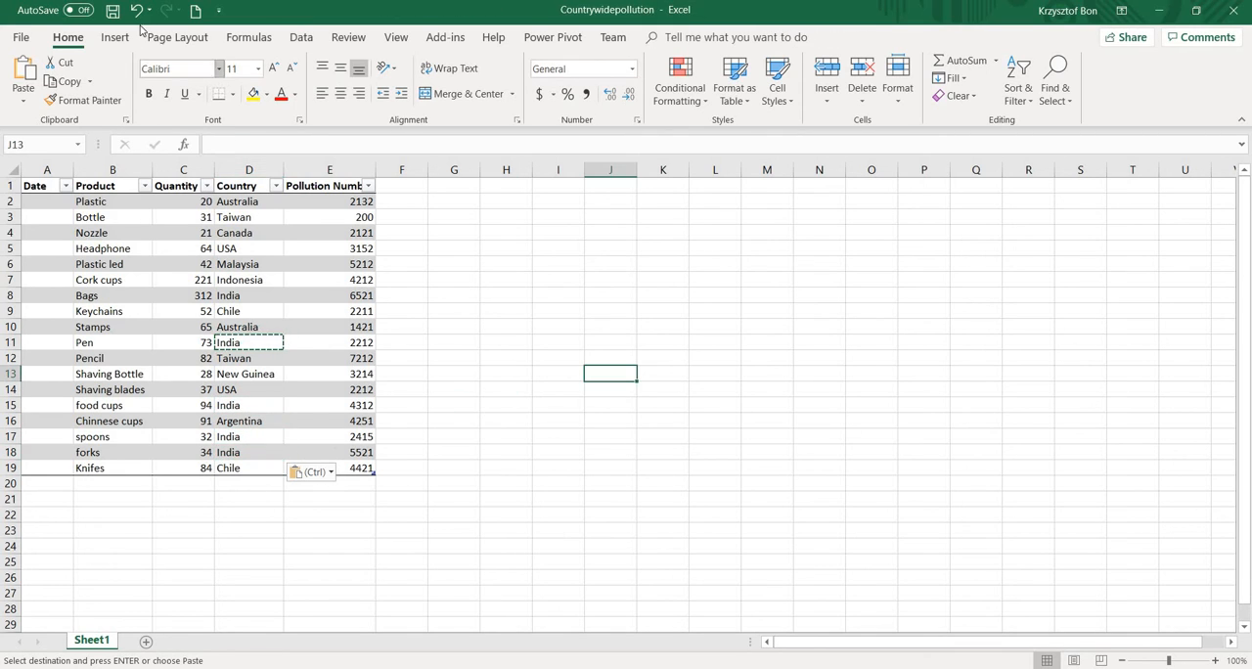
left_click(113, 10)
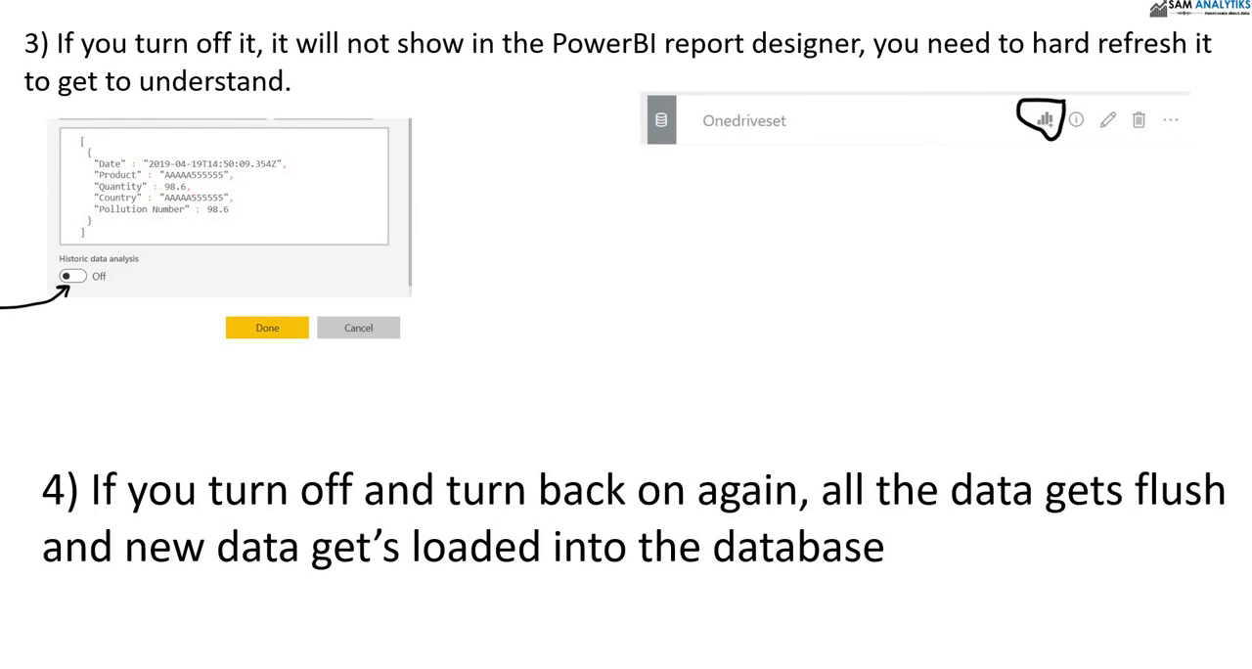
Copy the desktop's Countrywidepollution workbook into the OneDrive VPBIEG folder, replacing the existing file, and refresh the folder.
key("alt+Tab")
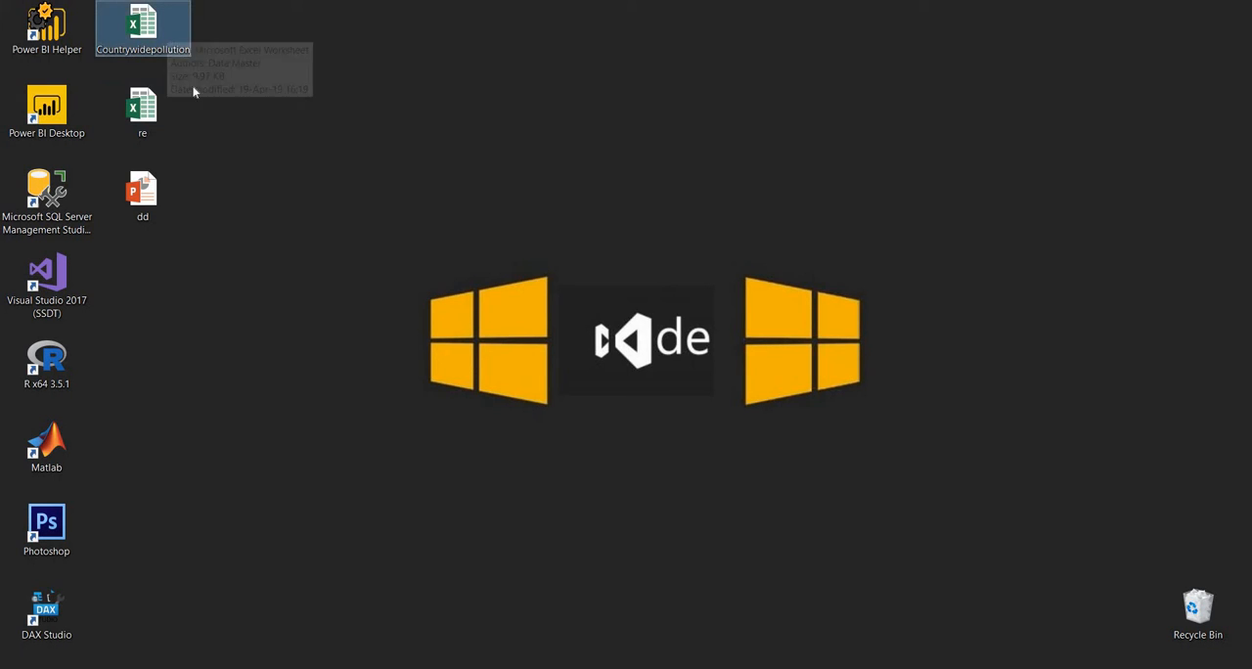
right_click(169, 31)
left_click(206, 280)
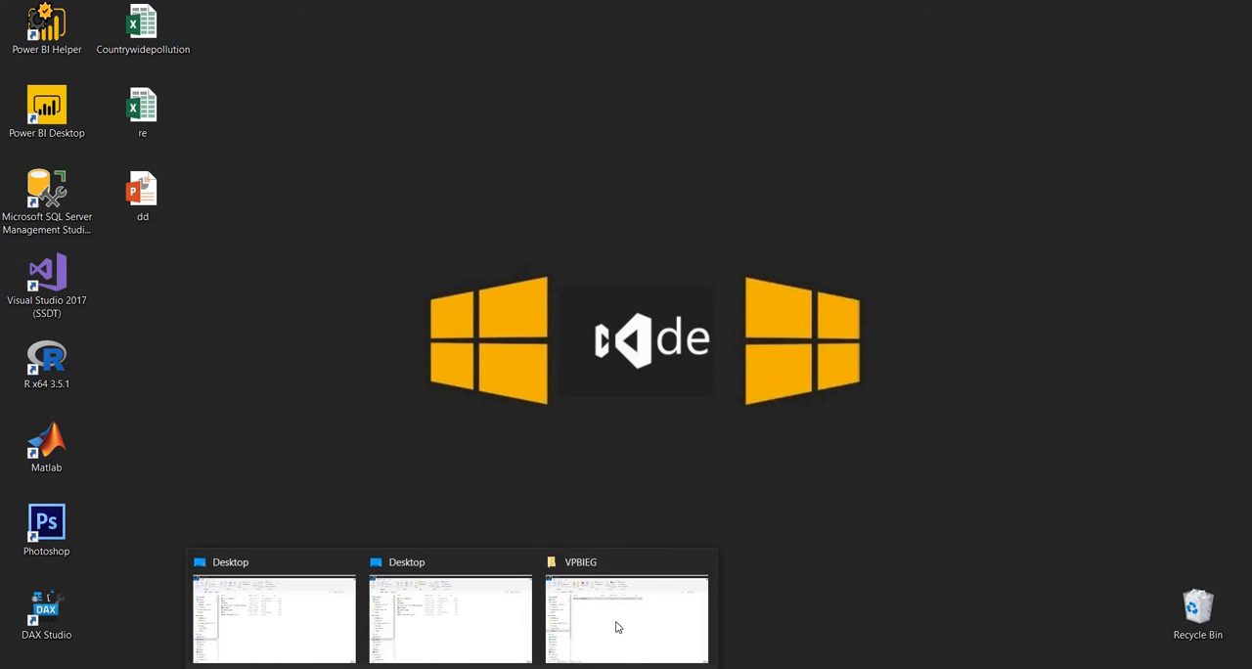
left_click(619, 626)
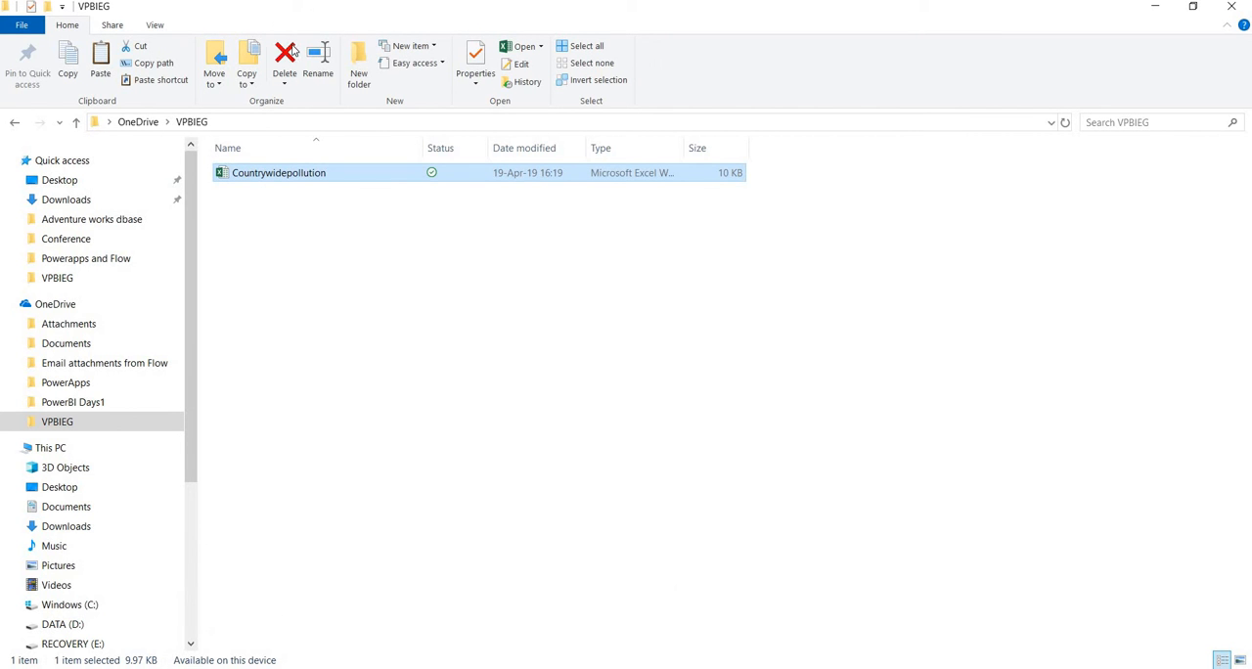
left_click(292, 51)
left_click(101, 63)
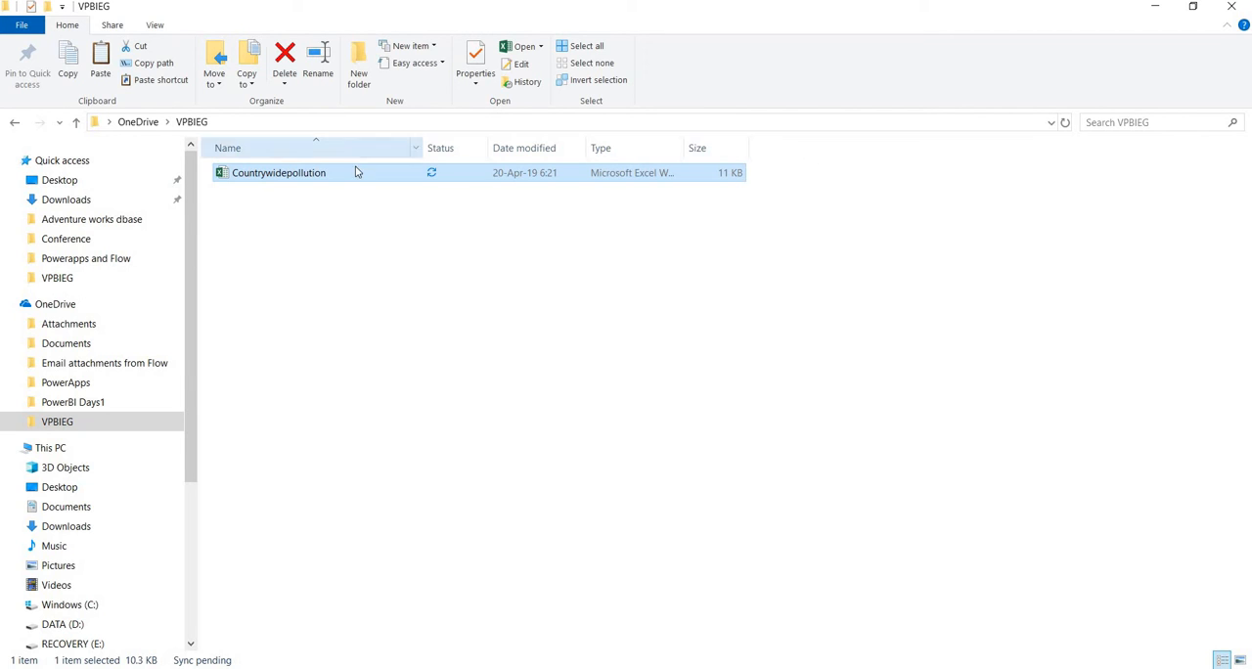
right_click(435, 307)
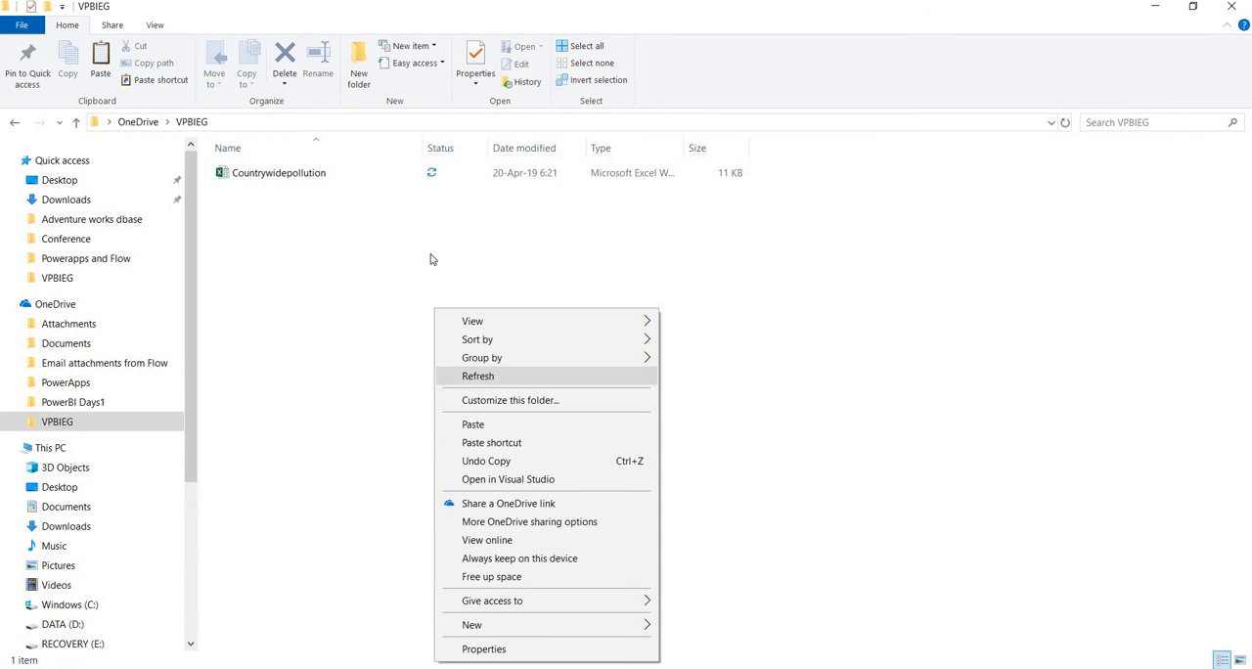
right_click(430, 254)
left_click(489, 323)
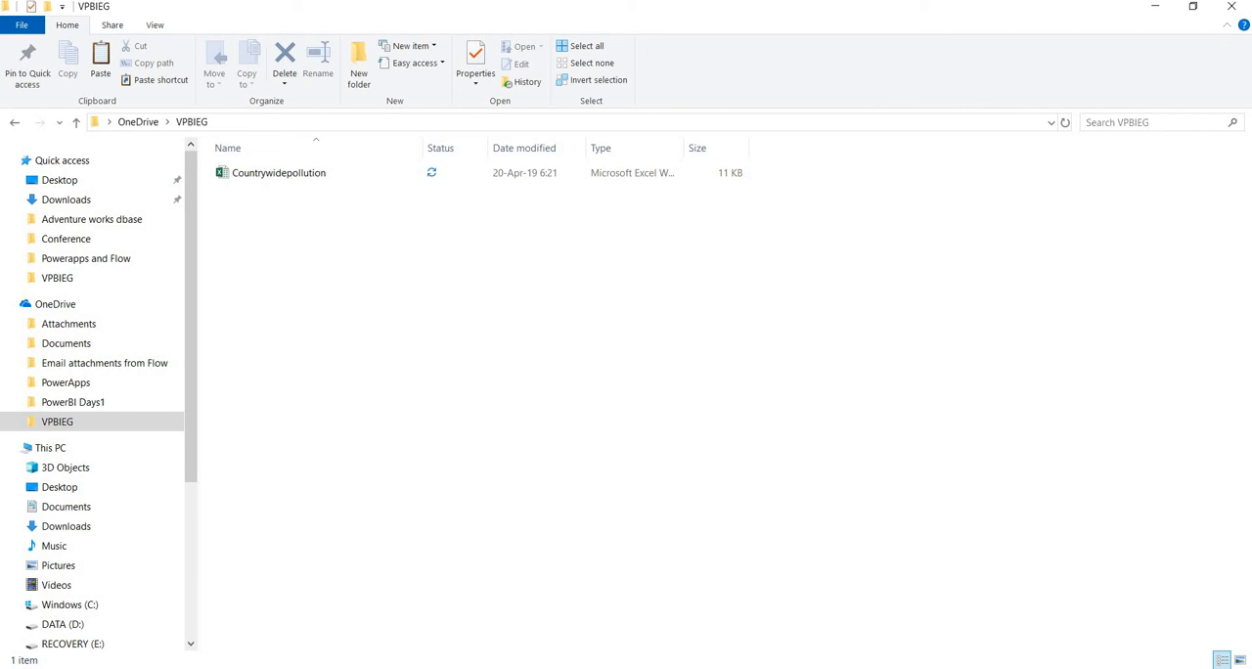
Switch to Power BI in the browser, turn on Historic data analysis for the RTDcountry streaming dataset, and reload the datasets list.
key("alt+Tab")
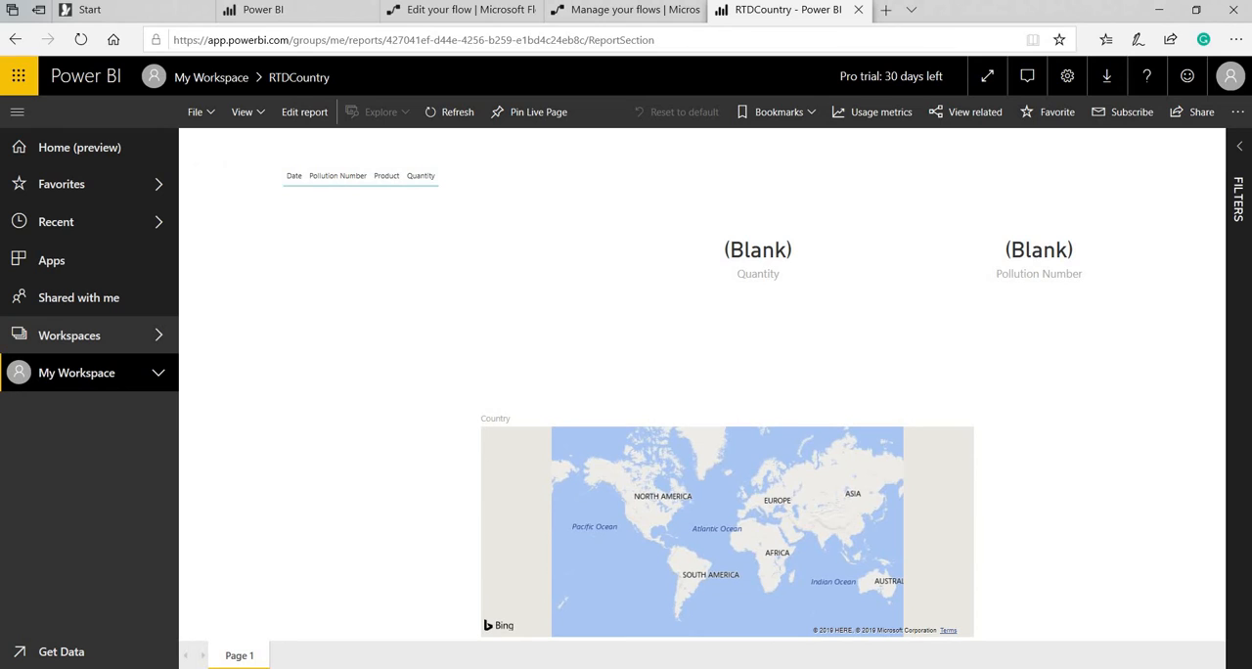
left_click(293, 14)
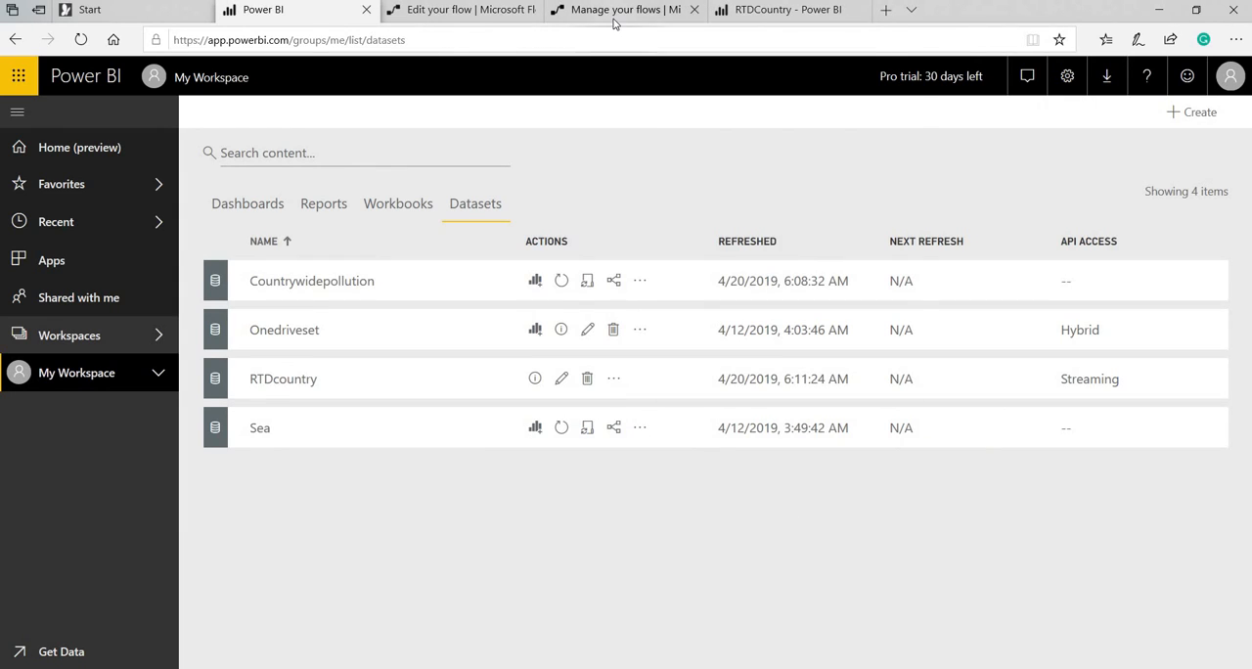
left_click(564, 381)
scroll(889, 554, "down", 3)
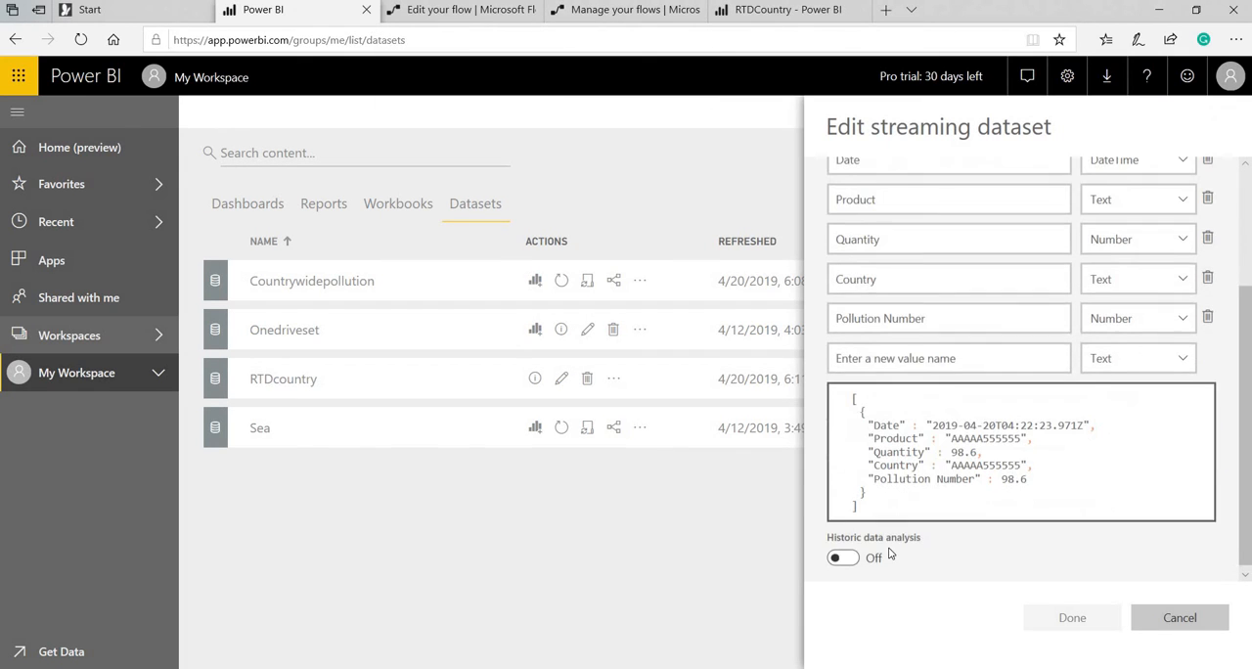
left_click(852, 561)
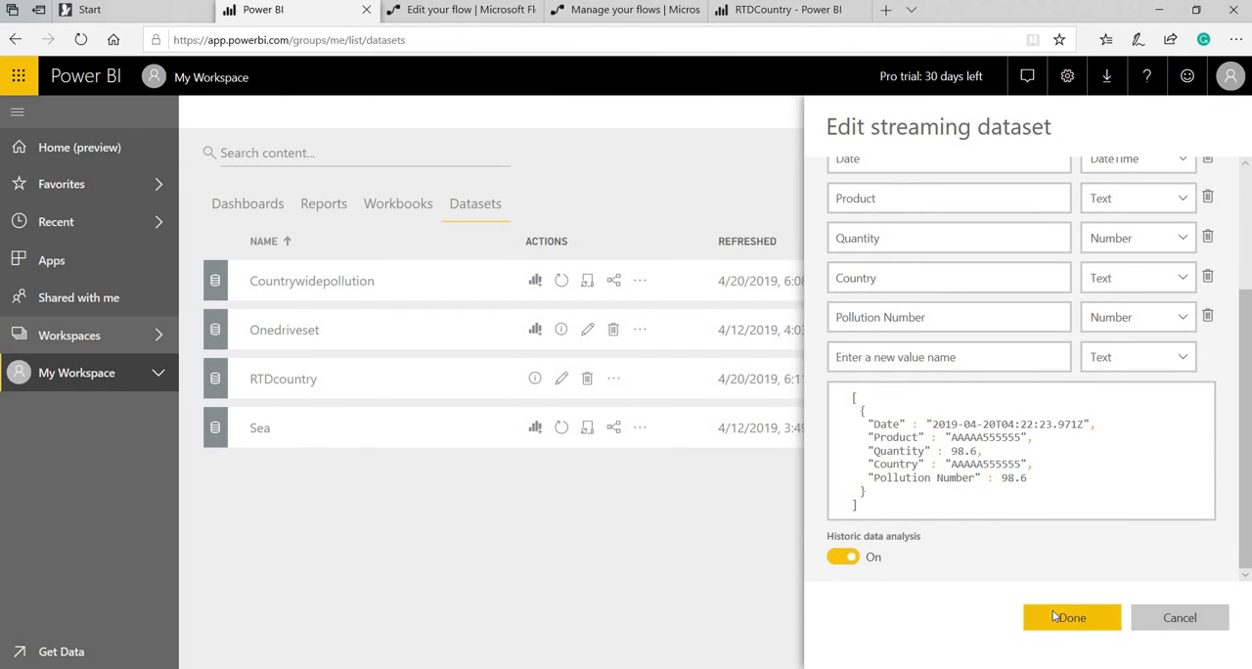
left_click(1072, 617)
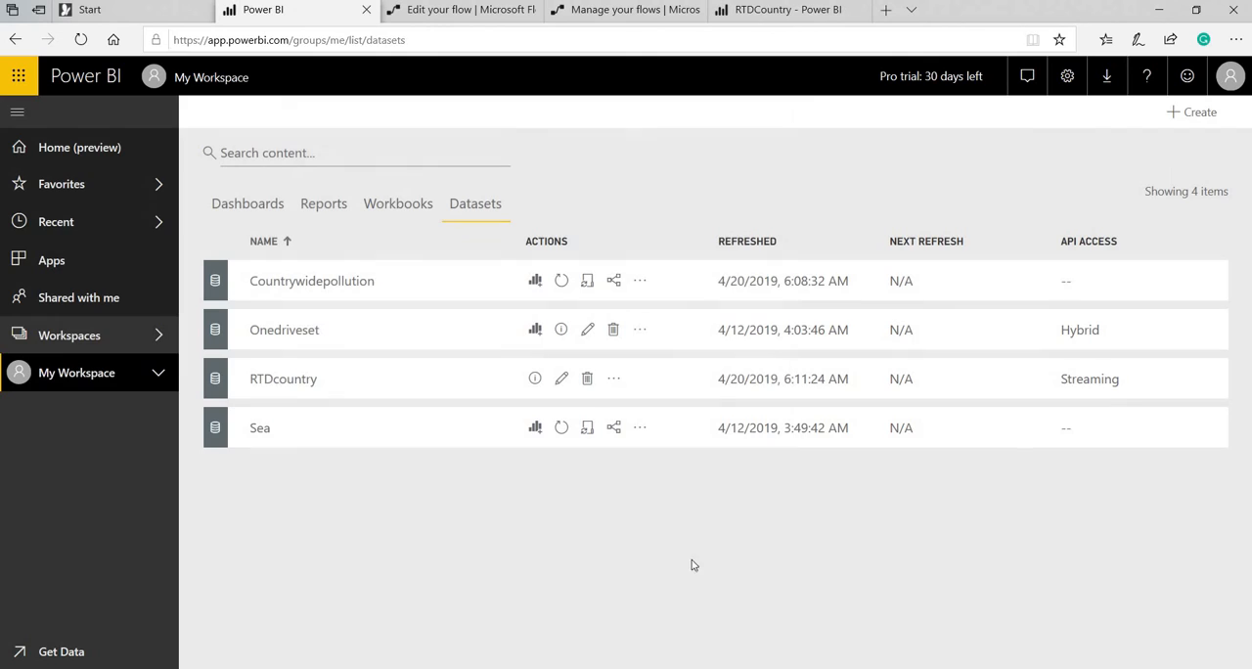
left_click(85, 39)
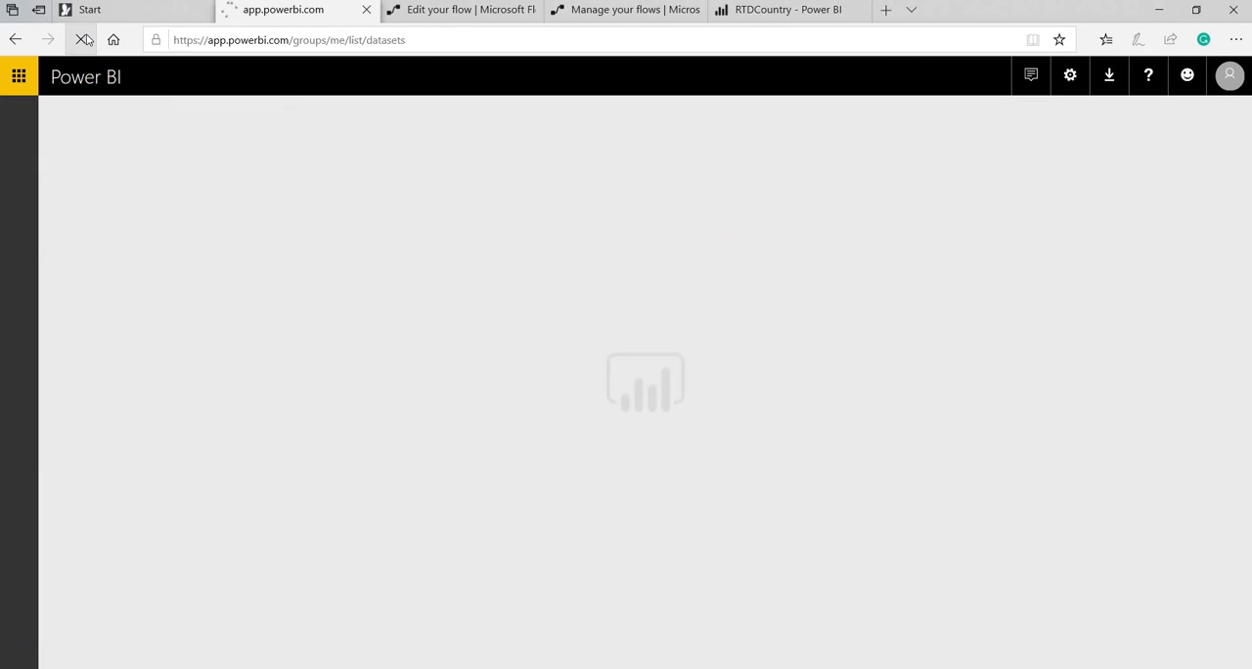
Refresh the flow's run history and reload the RTDCountry report to check whether new data has arrived.
left_click(600, 10)
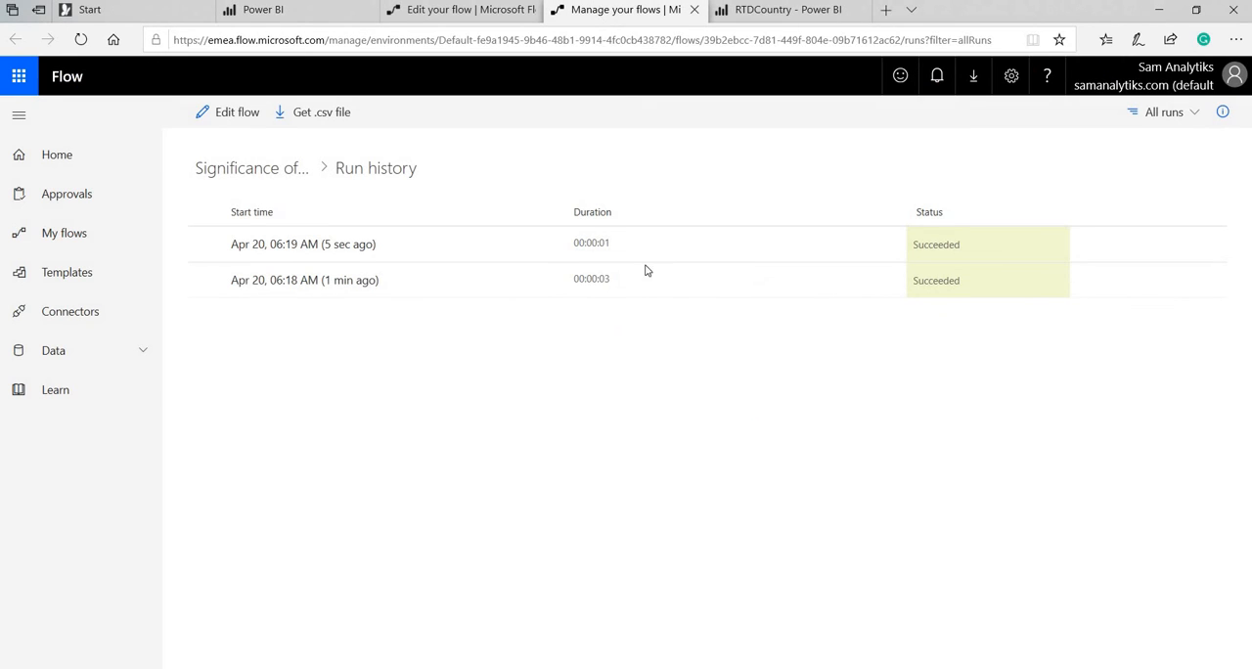
left_click(81, 39)
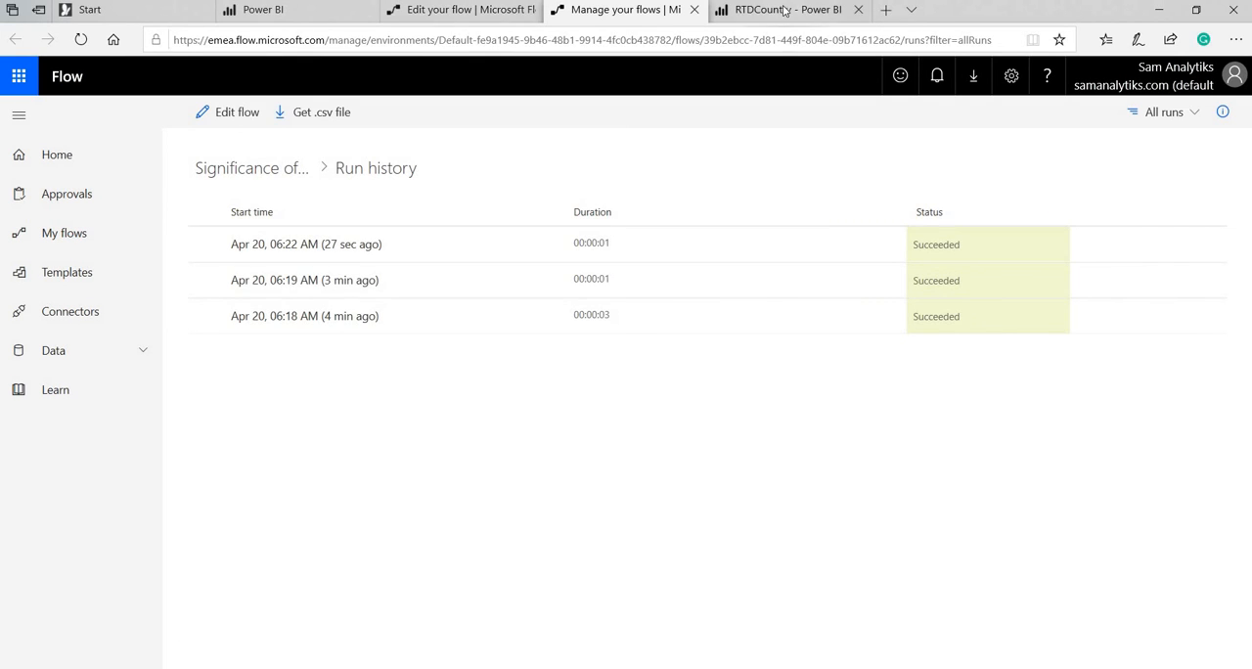
left_click(724, 9)
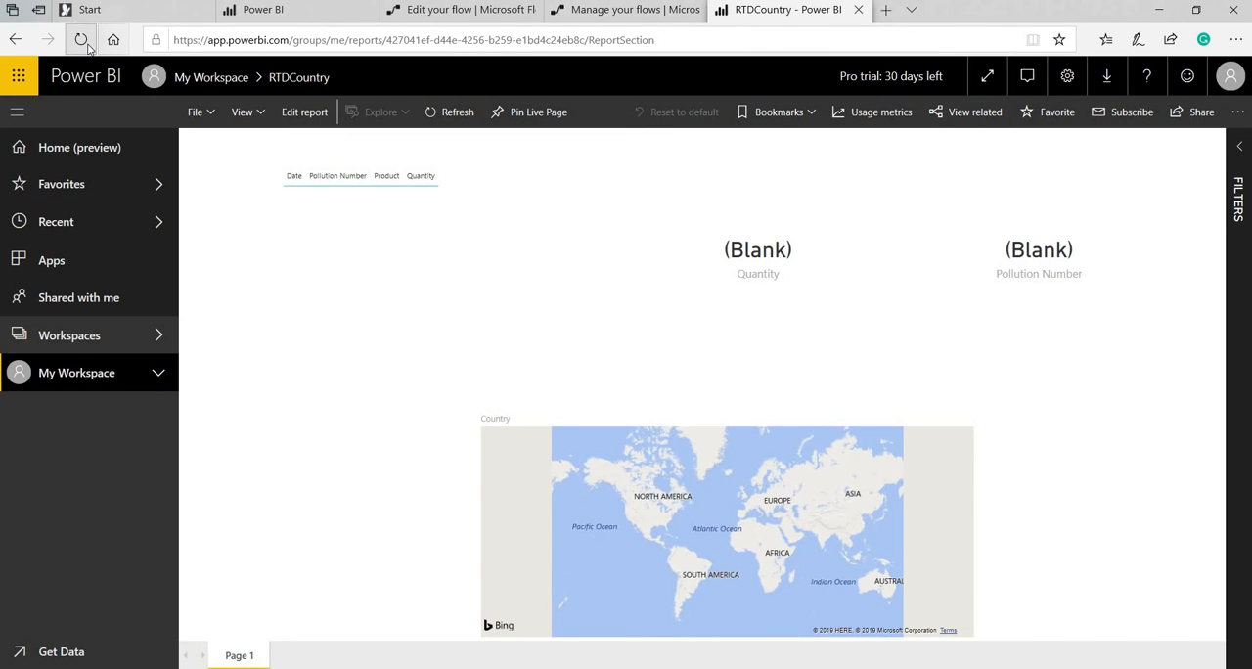
left_click(86, 45)
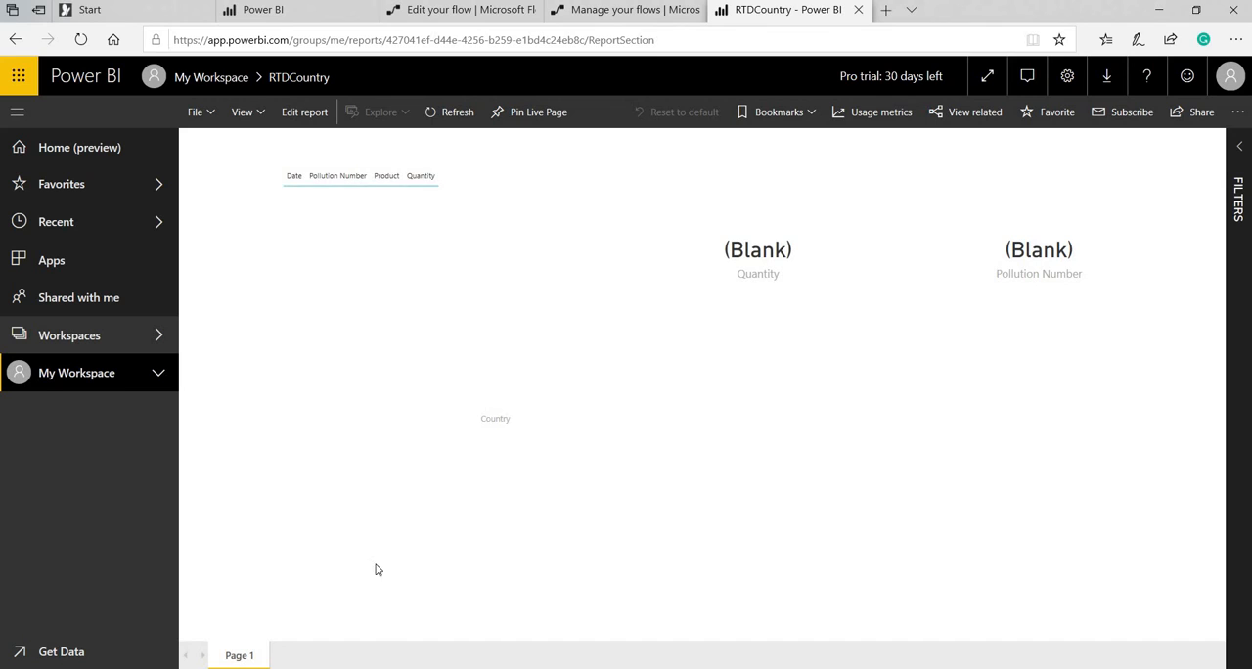
Resubmit the Significance of HDA flow run from Apr 20, 06:22 AM and reload the RTDCountry report to check its visuals.
left_click(601, 12)
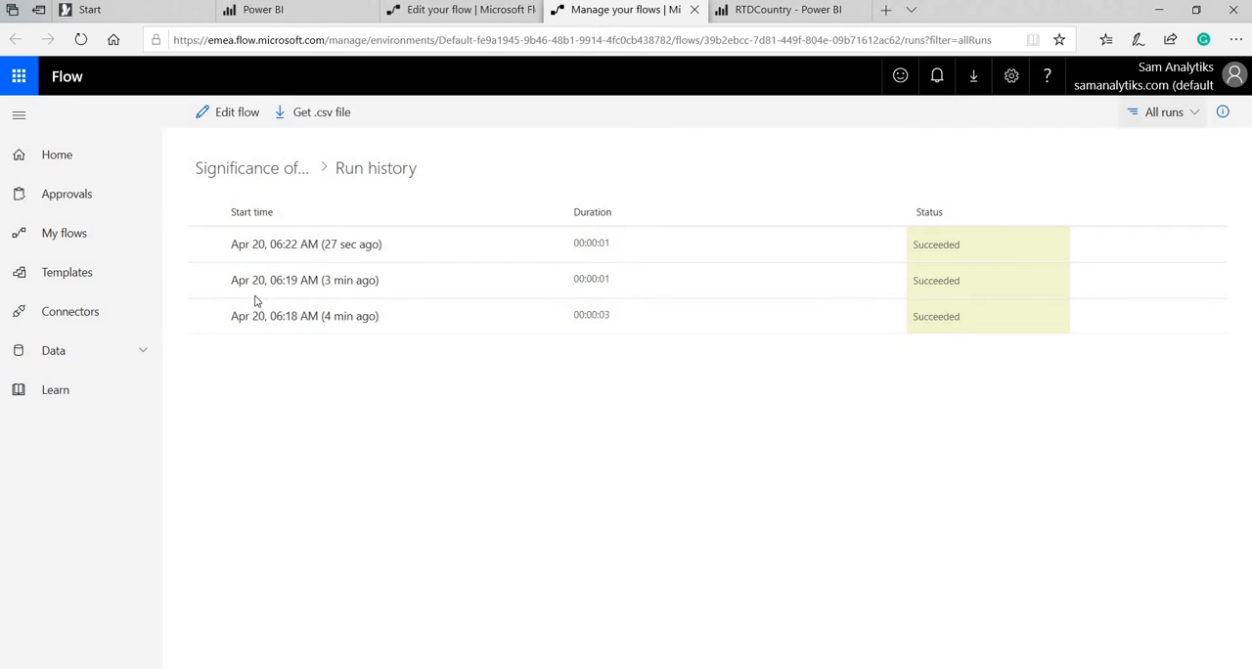
left_click(308, 244)
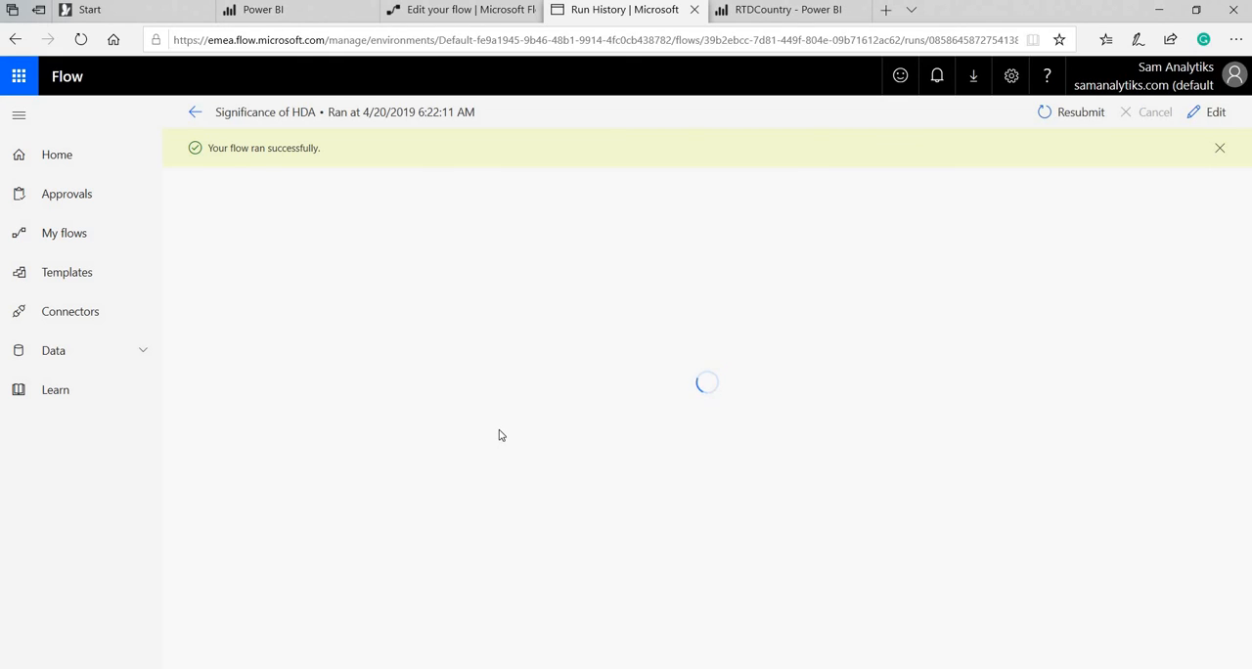
left_click(1085, 111)
left_click(568, 403)
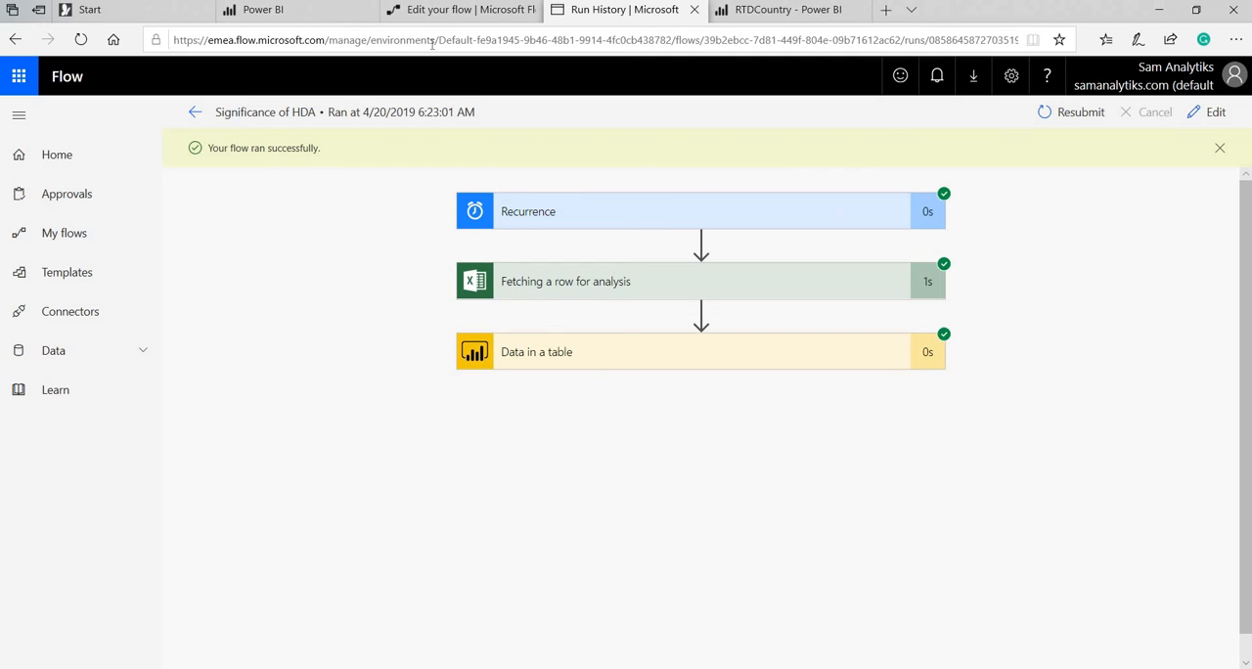
left_click(779, 10)
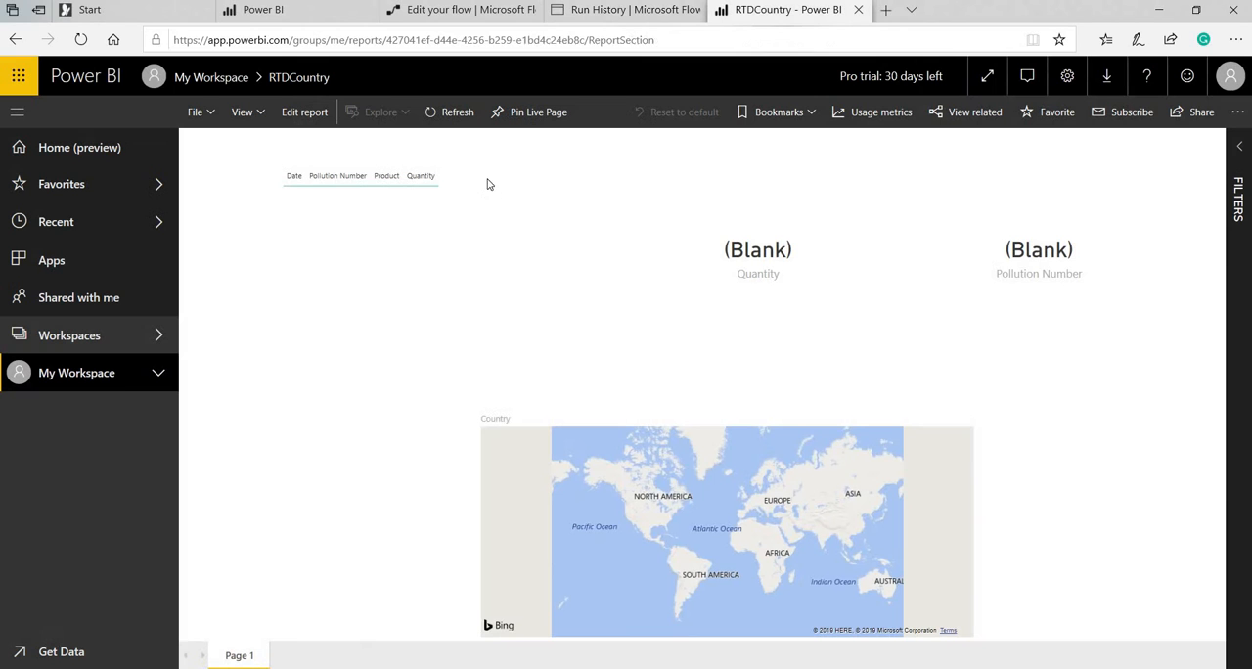
left_click(82, 44)
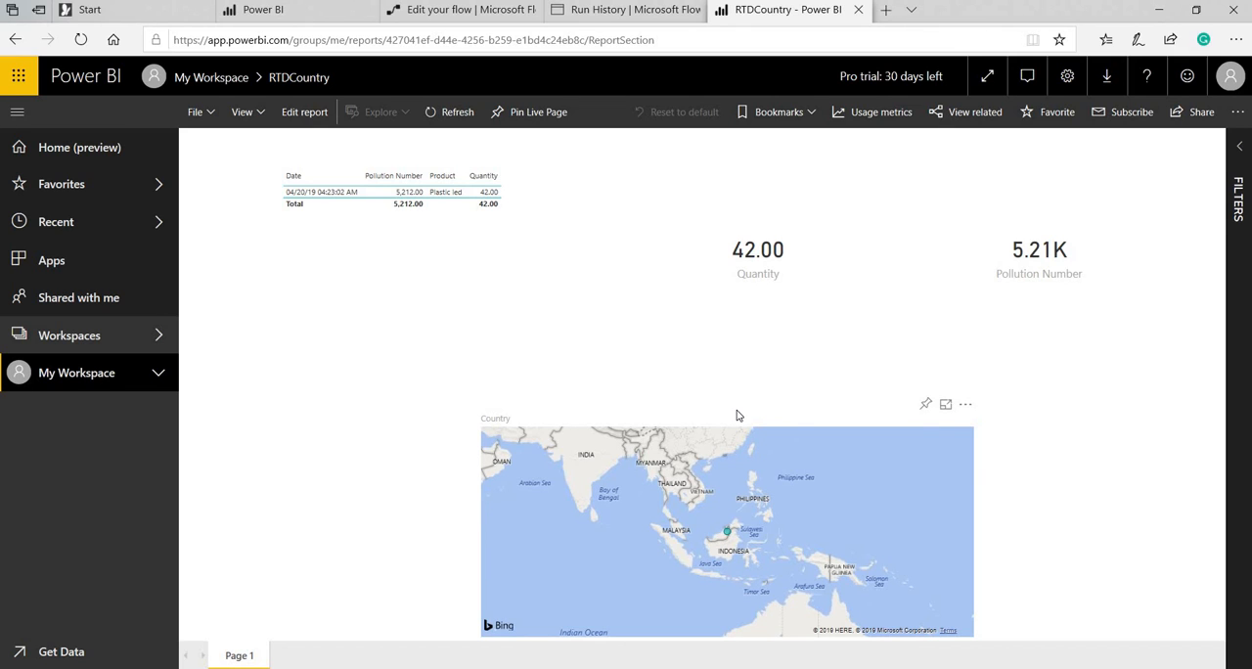
Open the RTDcountry streaming dataset for editing and examine its Historic data analysis setting.
left_click(328, 20)
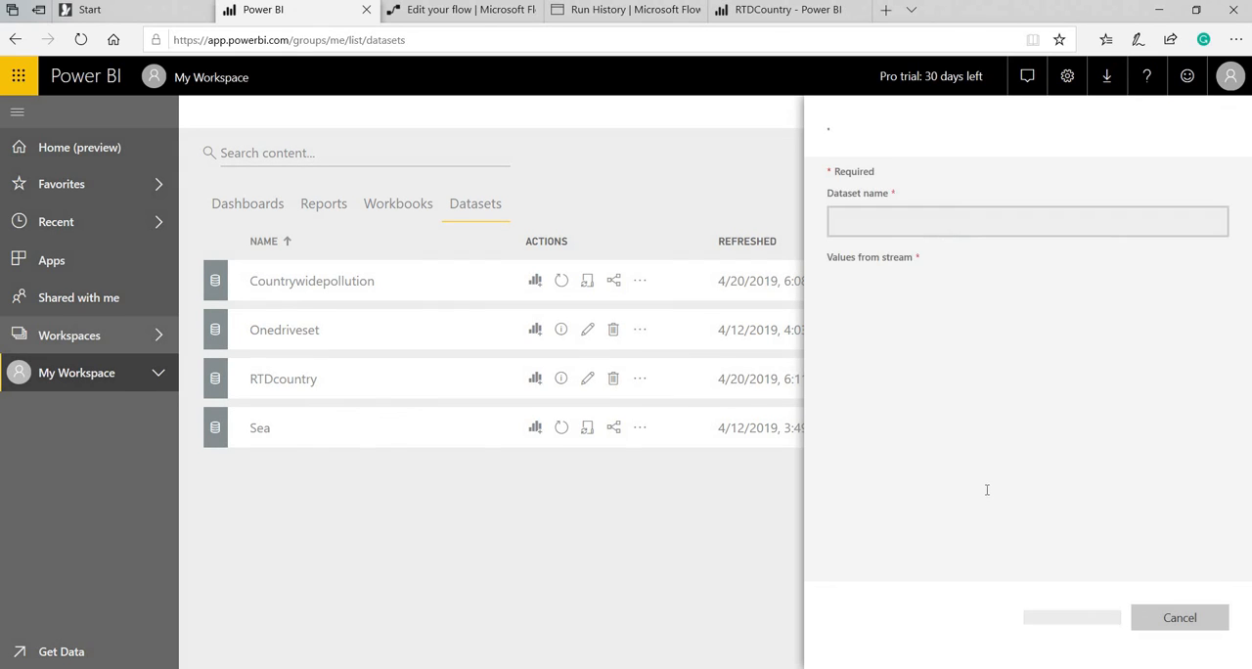
scroll(953, 546, "down", 3)
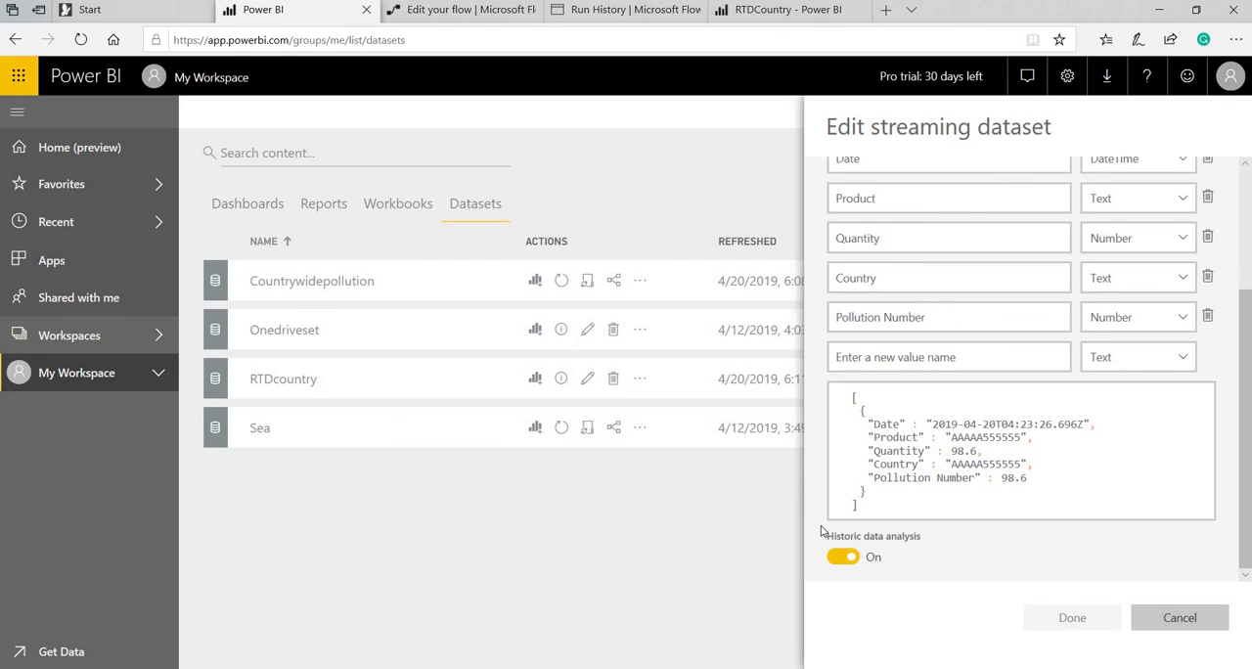